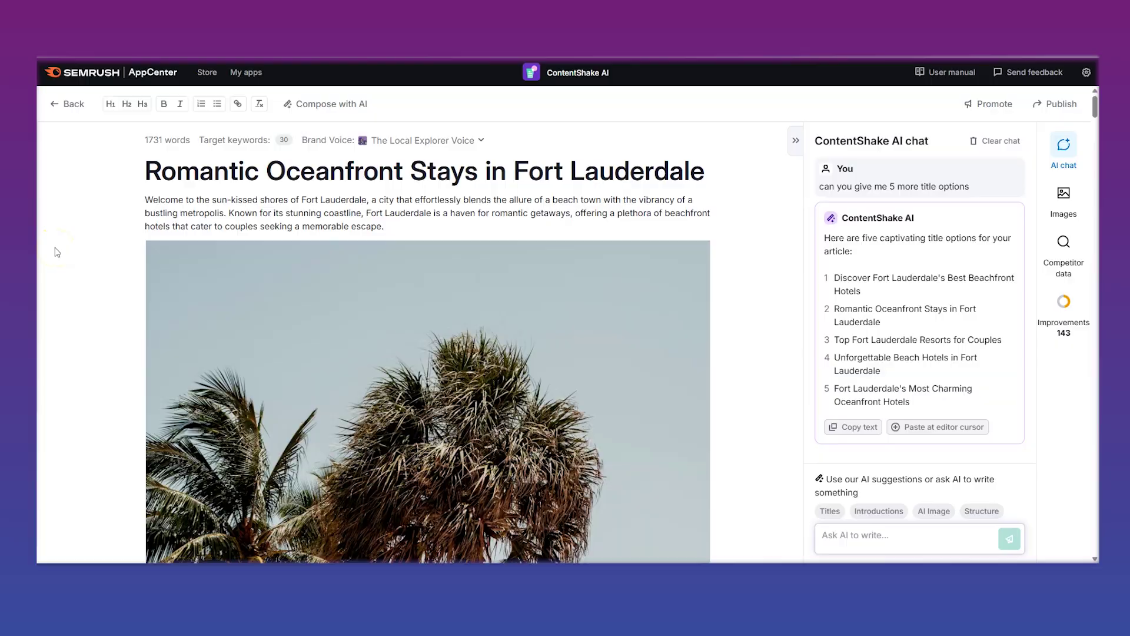
# Look over the Fort Lauderdale oceanfront stays article and its image, competitor data and improvement tools
pyautogui.scroll(-3, 55, 248)
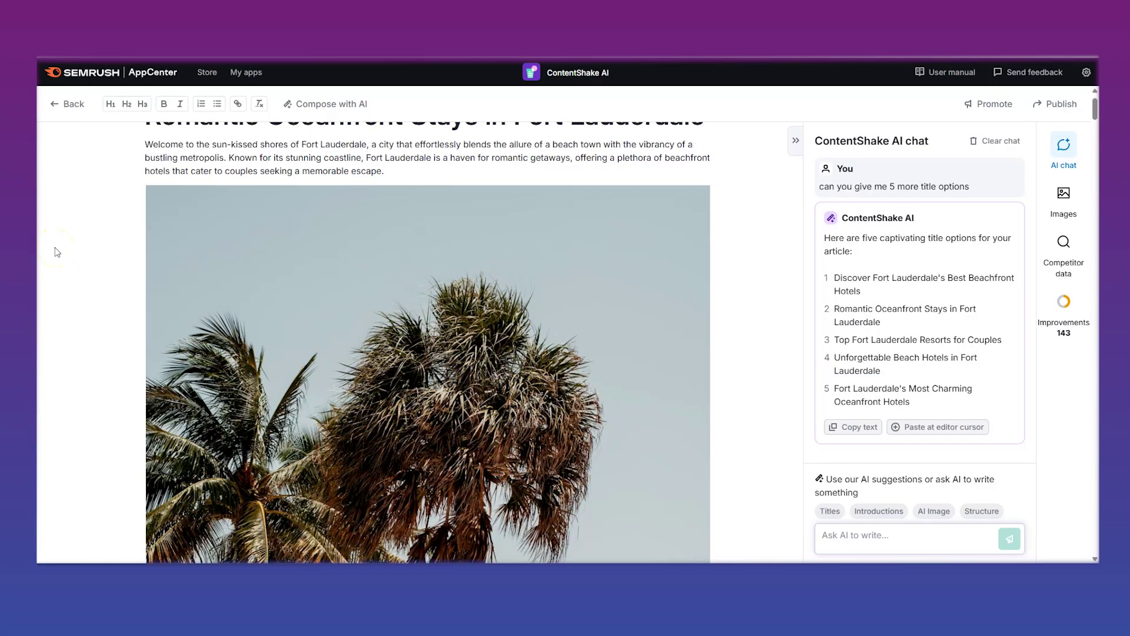
pyautogui.scroll(-10, 55, 248)
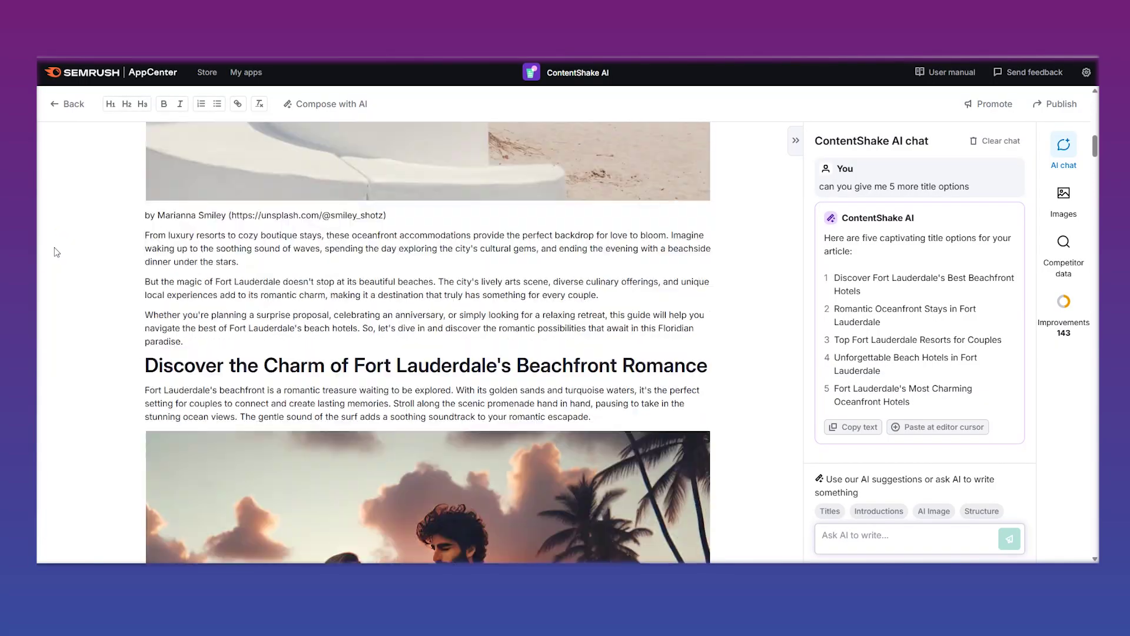
pyautogui.scroll(-12, 55, 247)
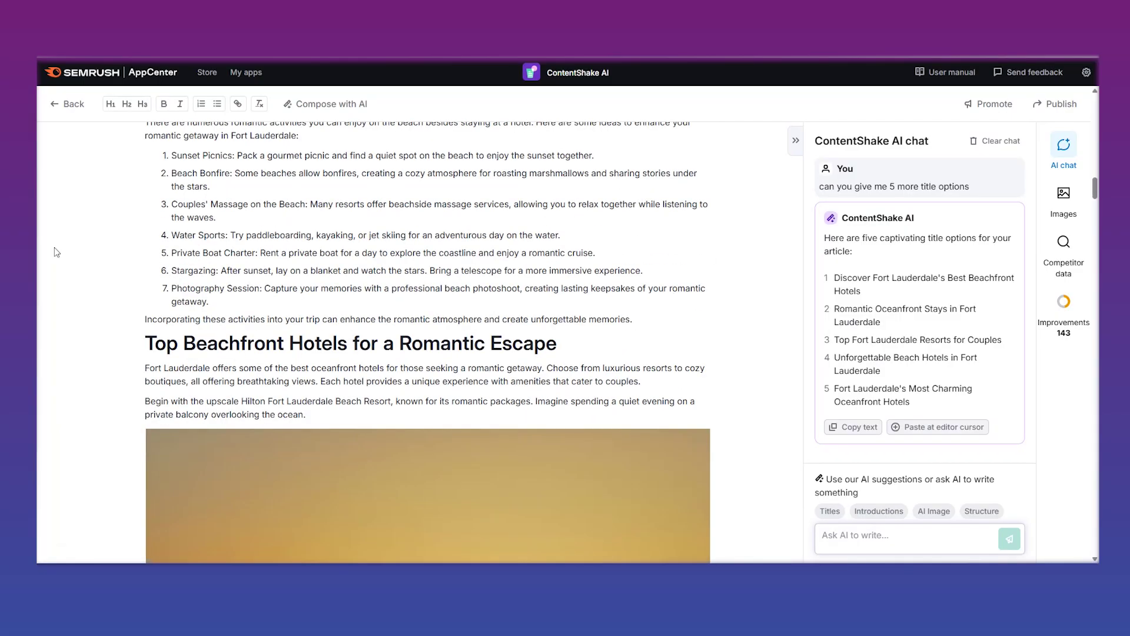
pyautogui.click(1064, 197)
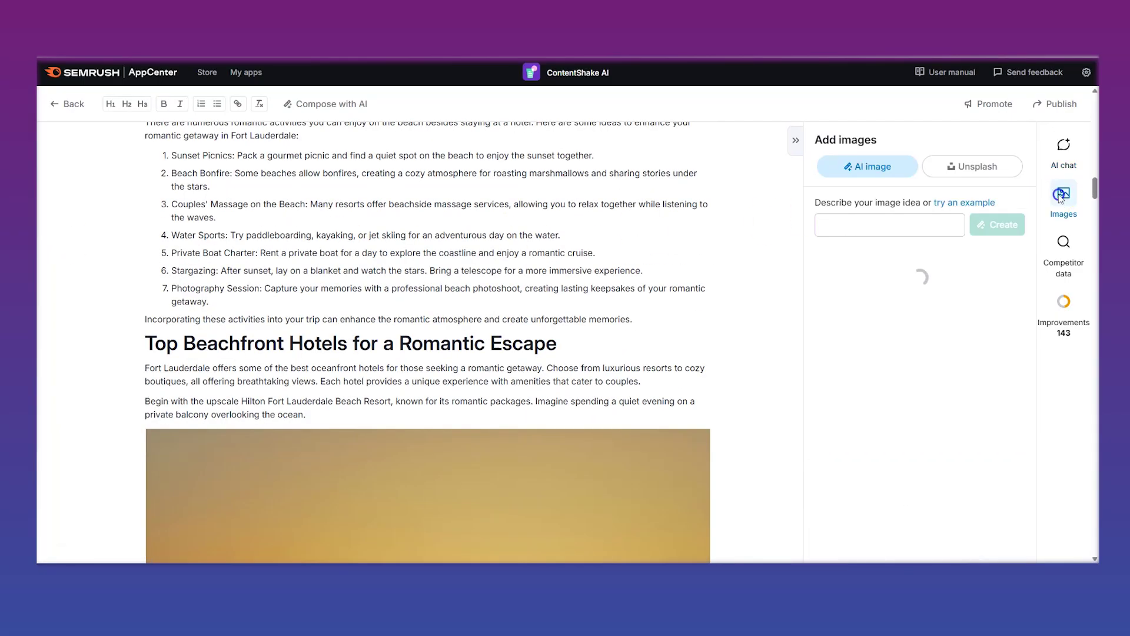
pyautogui.click(1064, 245)
pyautogui.click(1071, 313)
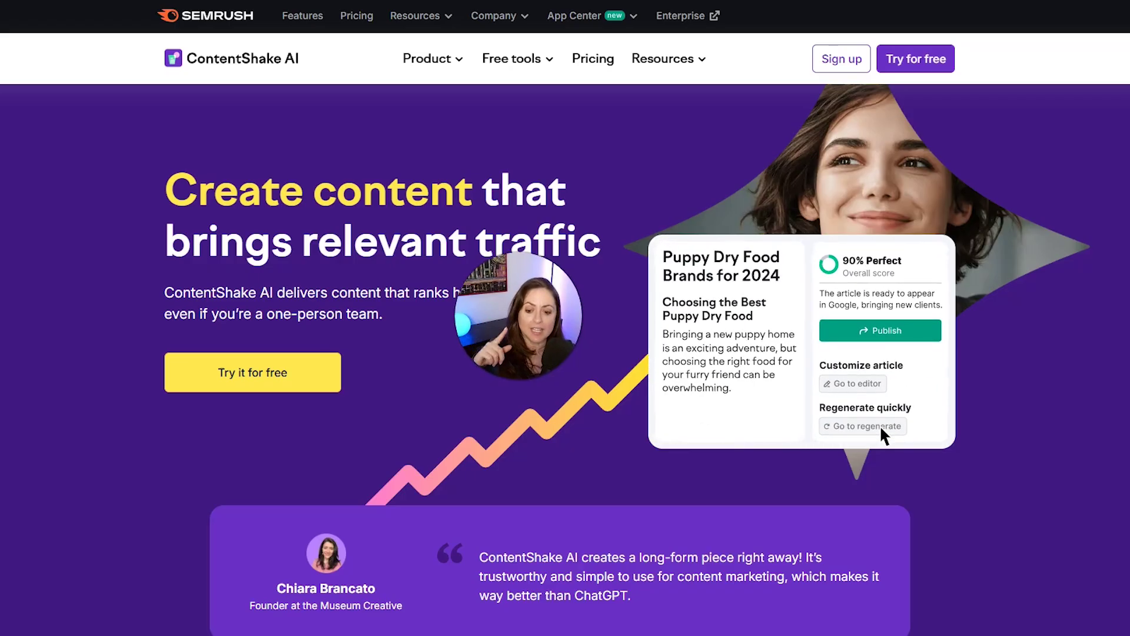
# Look through the ContentShake AI product page for its workflow steps, feature list and pricing
pyautogui.scroll(-12, 465, 471)
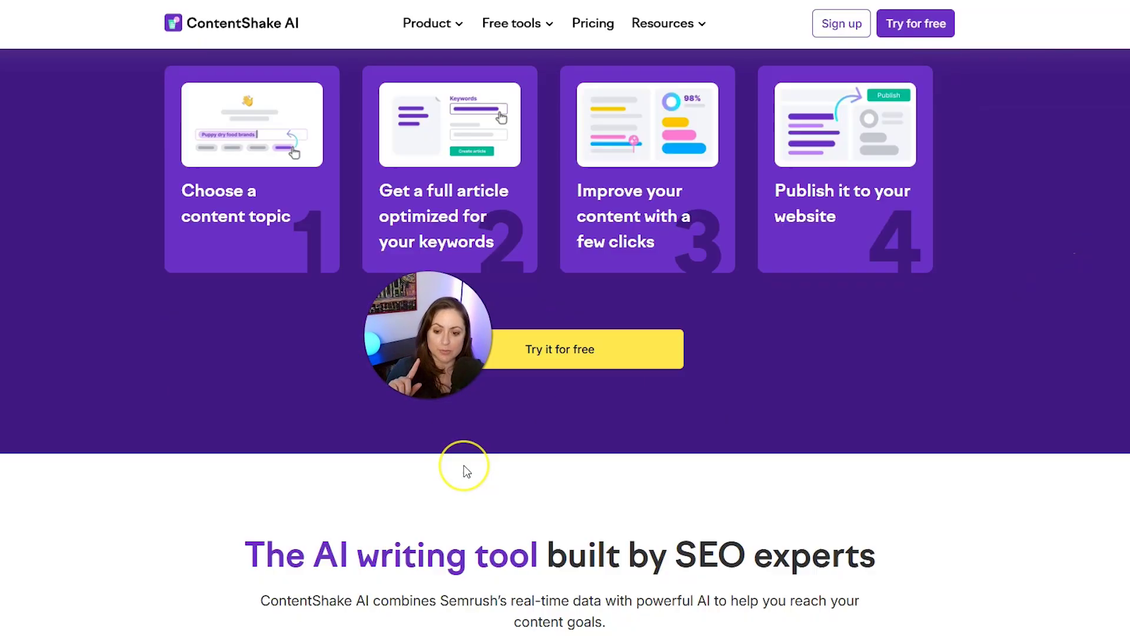
pyautogui.scroll(-20, 466, 471)
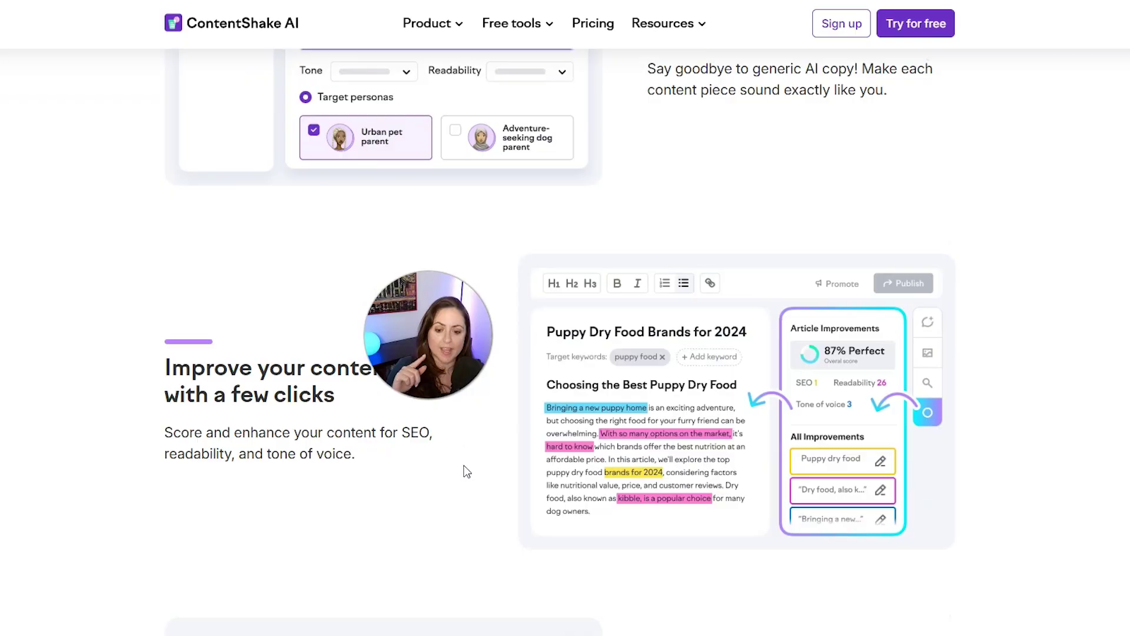
pyautogui.scroll(-20, 467, 471)
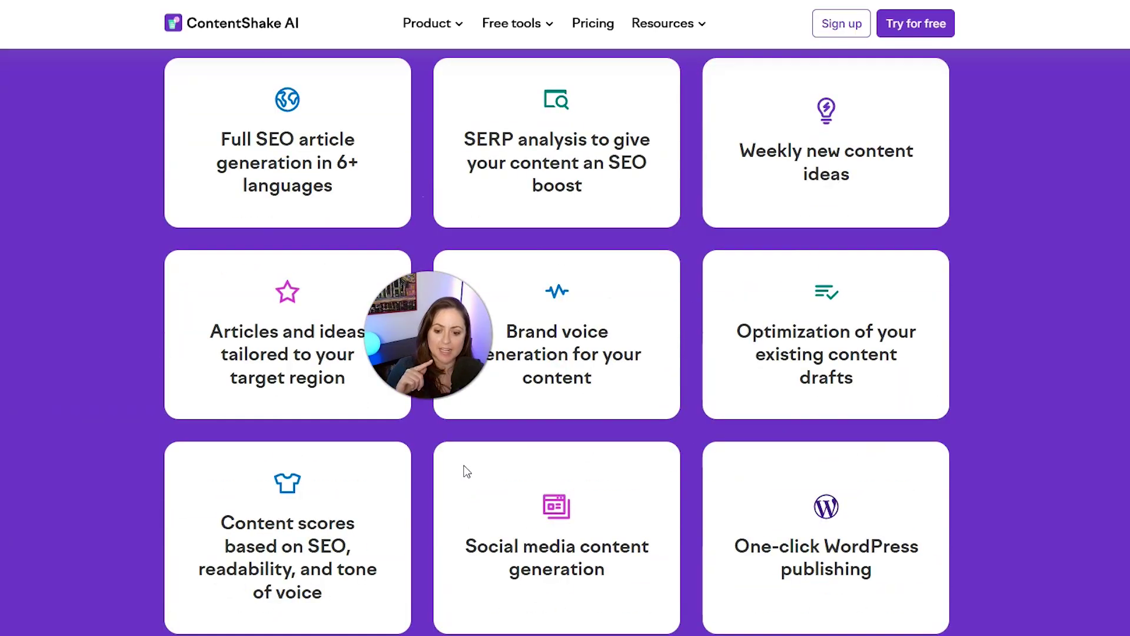
pyautogui.scroll(-10, 466, 471)
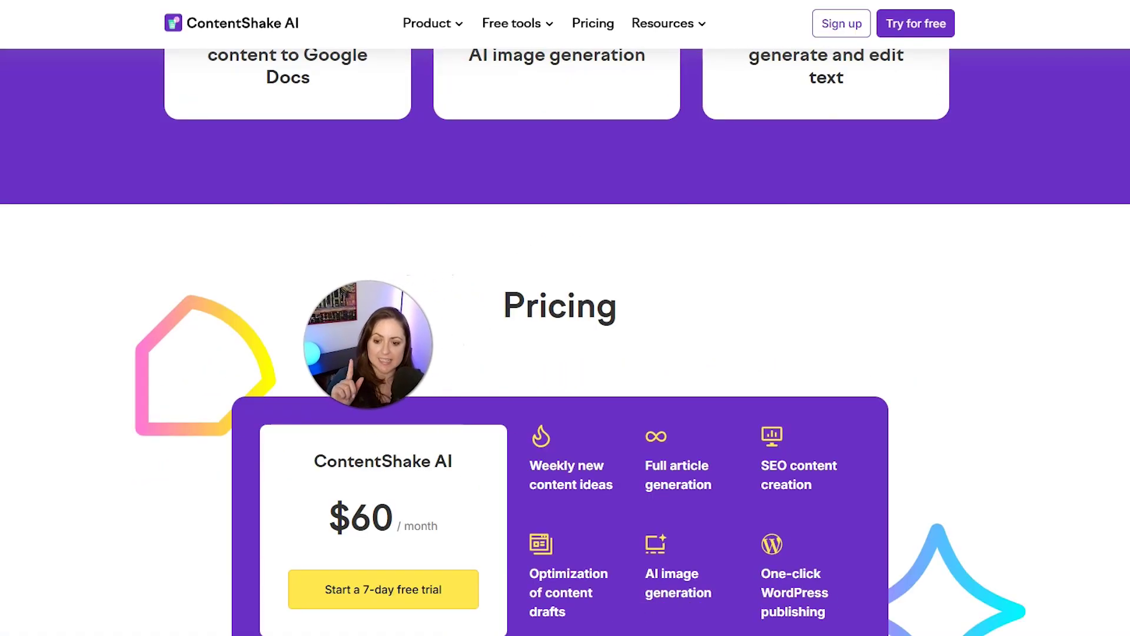
pyautogui.scroll(-2, 565, 342)
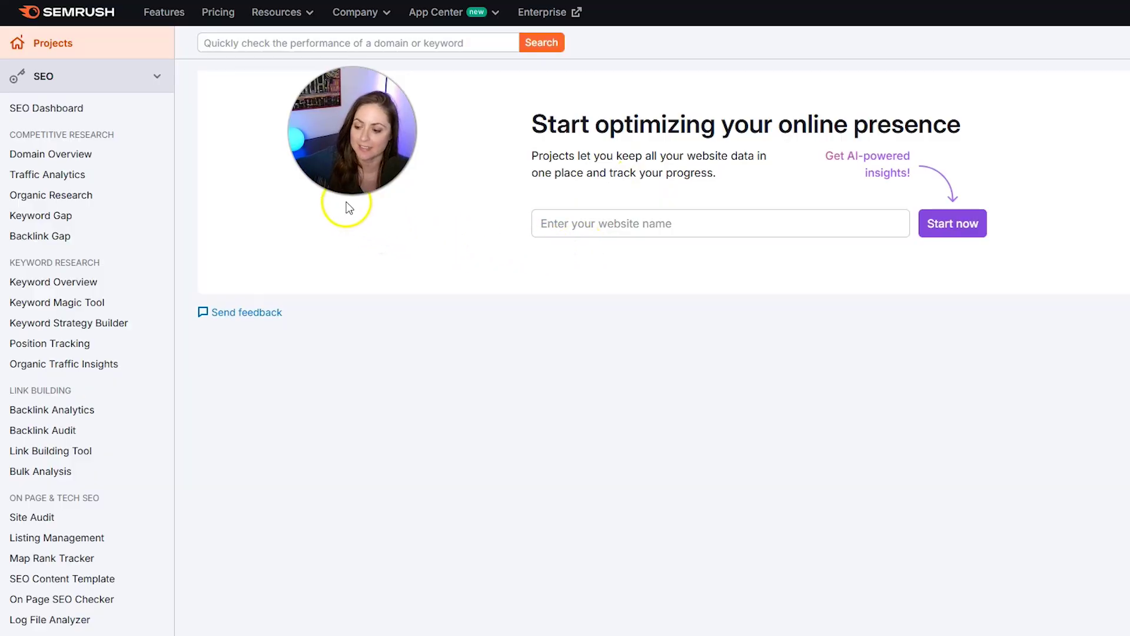
# Open ContentShake AI from Semrush's content marketing tools and start with the Generate article with AI option
pyautogui.scroll(-7, 228, 252)
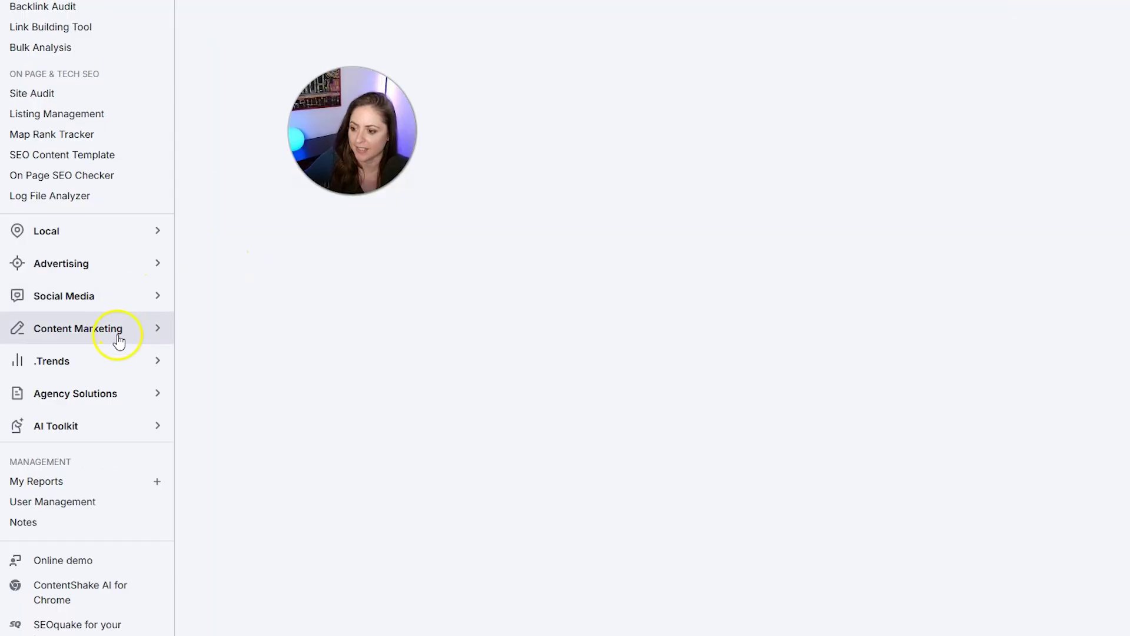
pyautogui.click(119, 340)
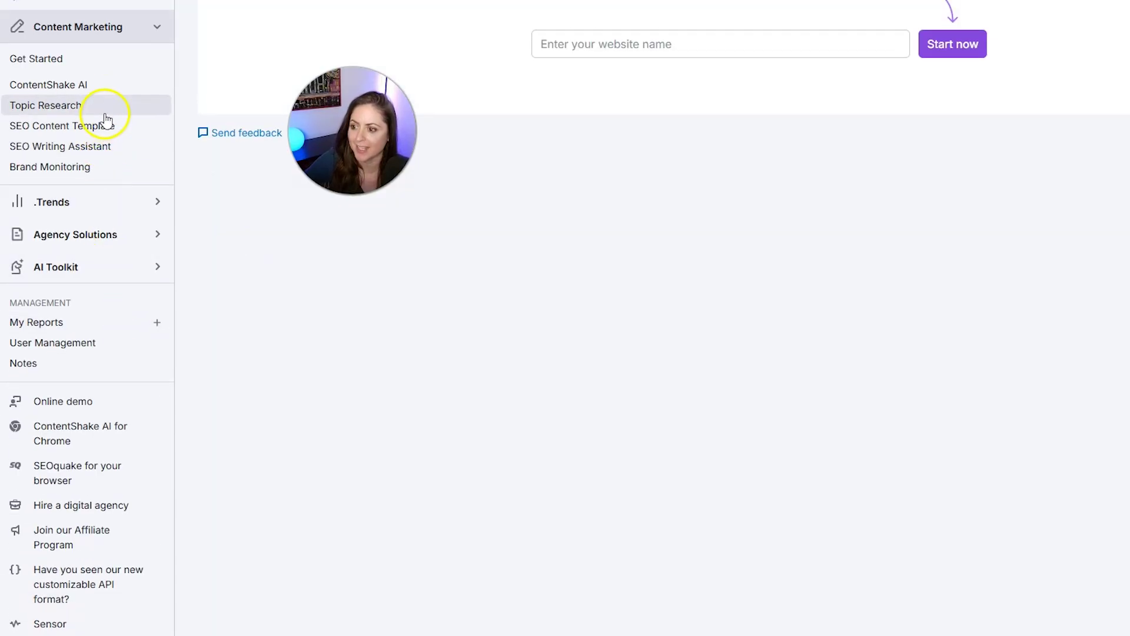
pyautogui.click(108, 92)
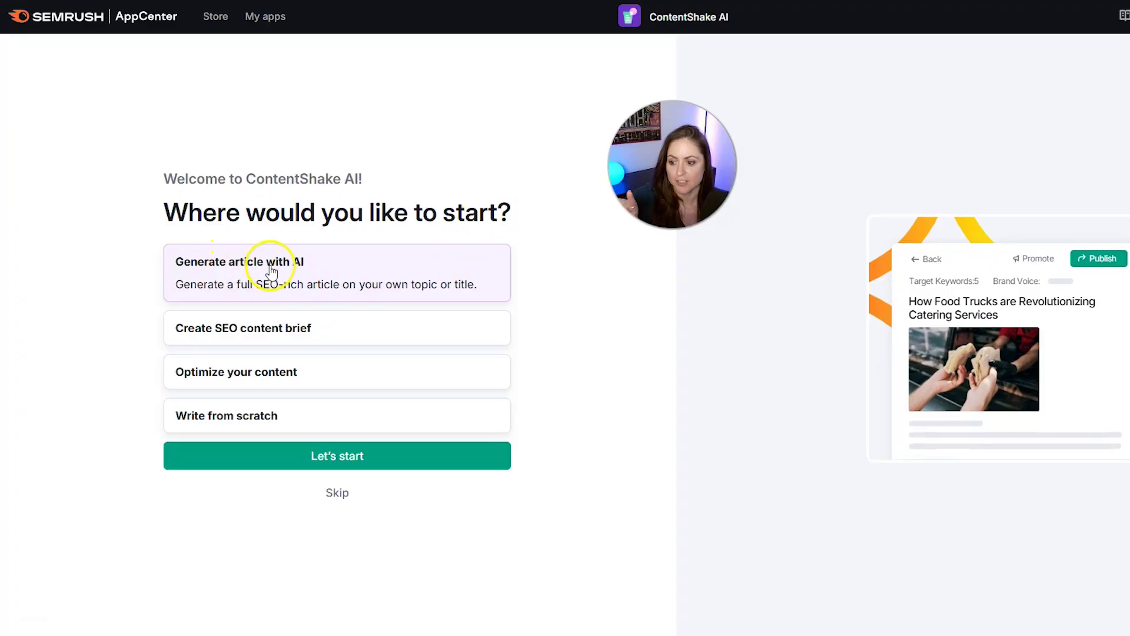
pyautogui.click(361, 451)
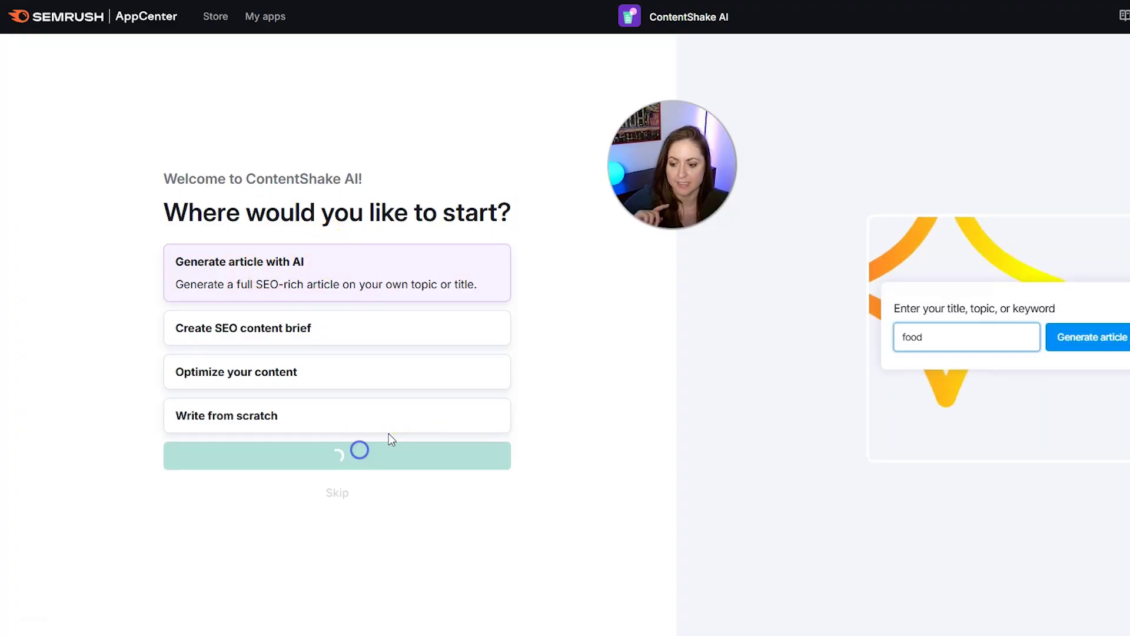
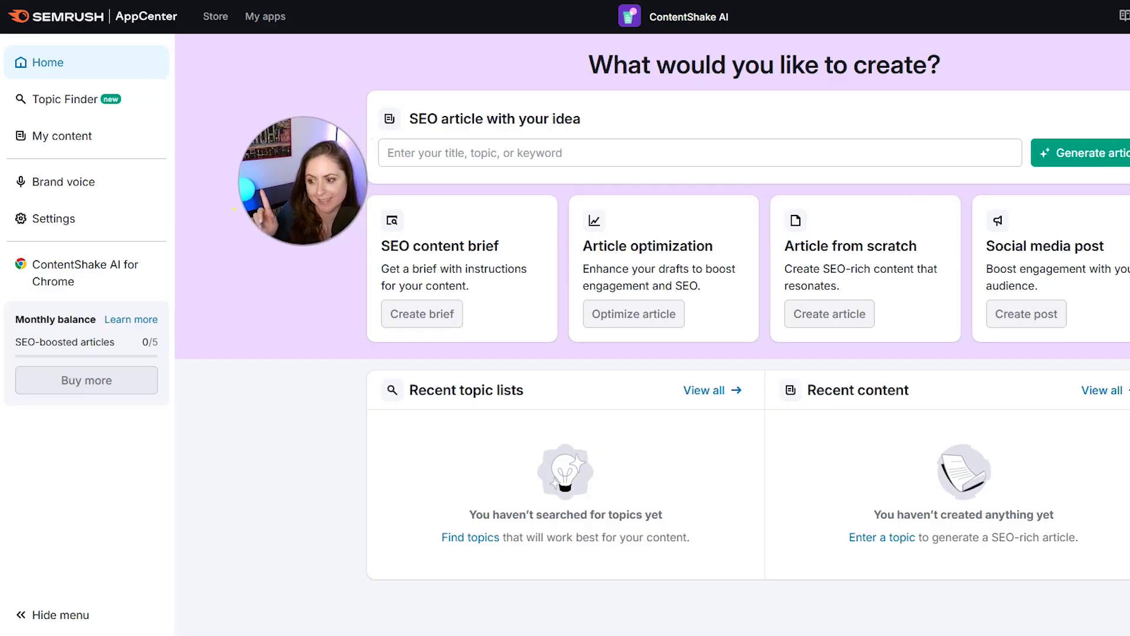
# Create a new brand voice from the copied sample text about exploring Fort Lauderdale like a local
pyautogui.click(93, 193)
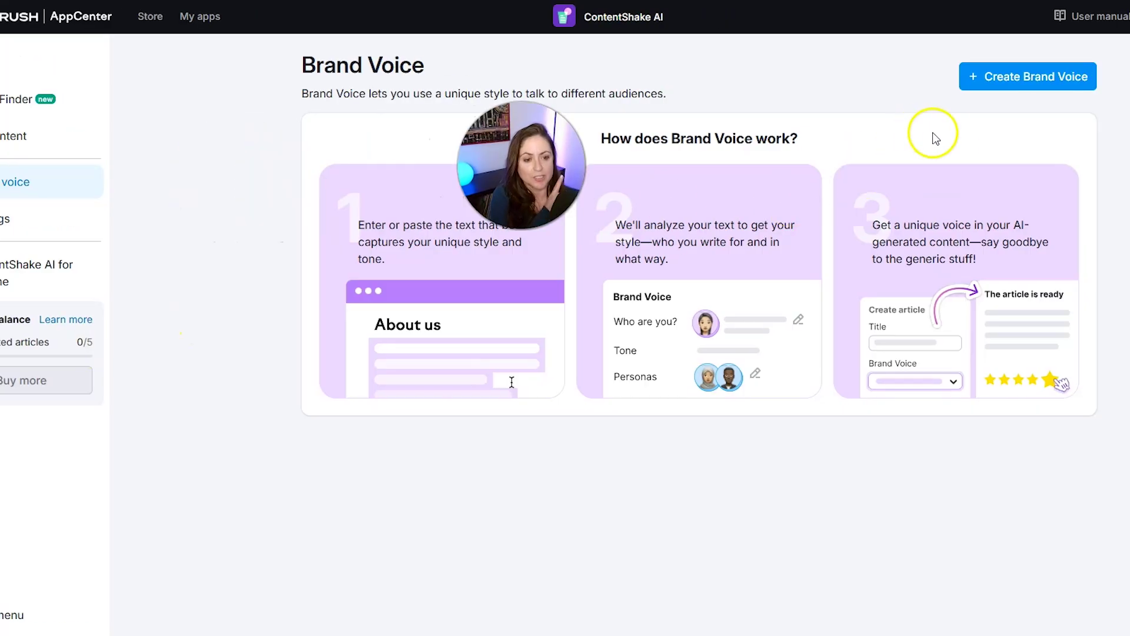
pyautogui.click(1022, 79)
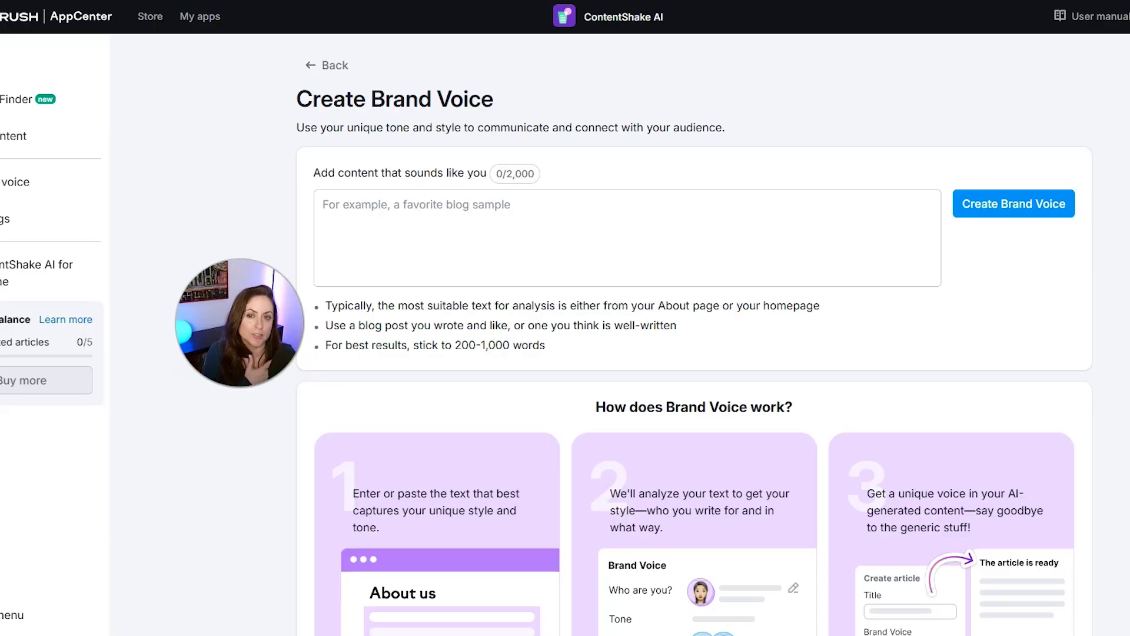
pyautogui.hotkey('ctrl', 'v')
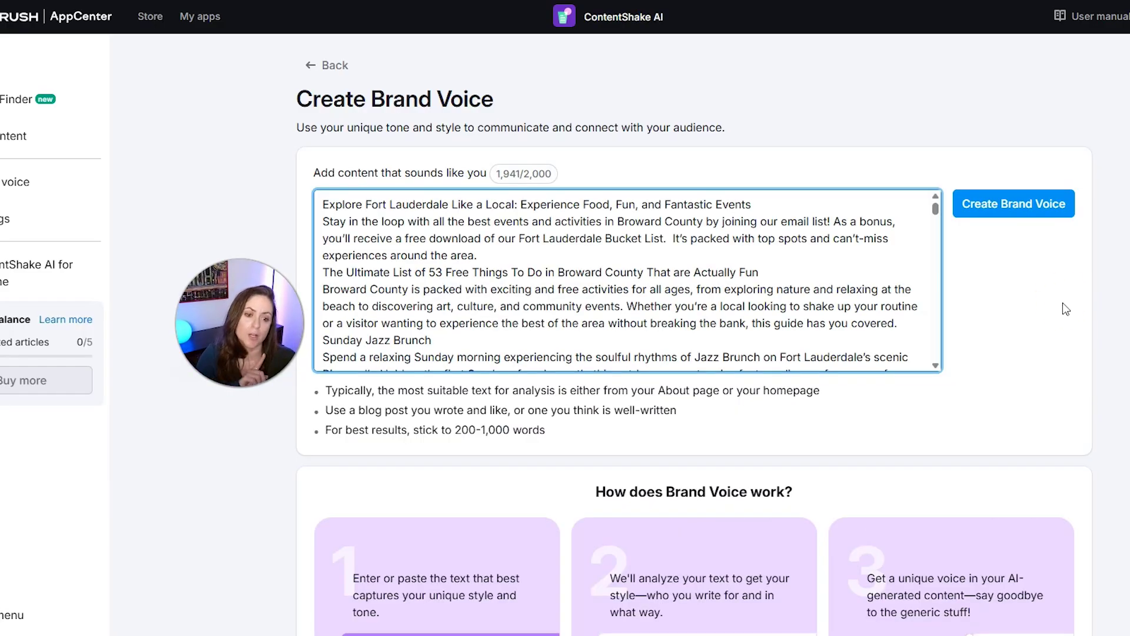
pyautogui.click(1018, 204)
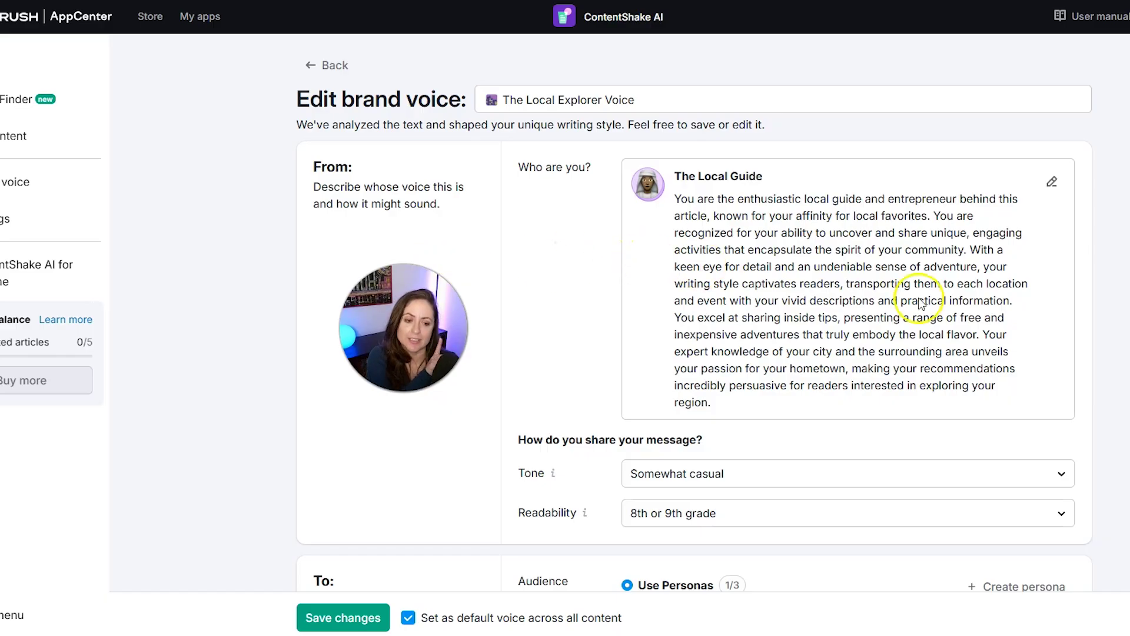
# Change the avatar of The Local Guide to the cat with glasses and keep its occupation and description
pyautogui.click(1053, 189)
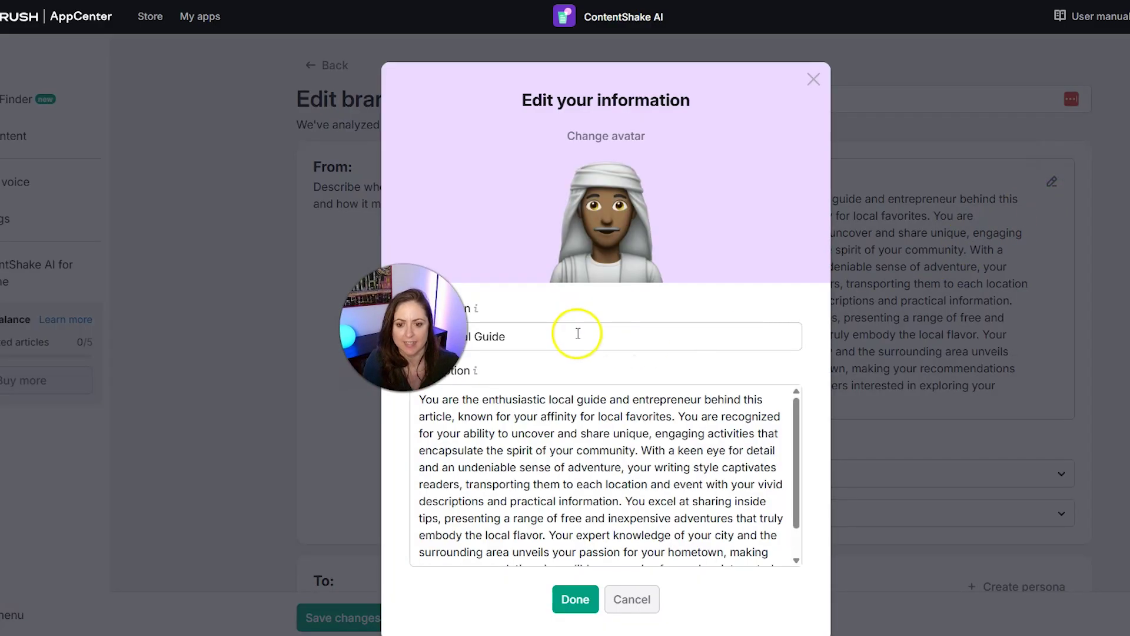
pyautogui.scroll(-1, 583, 533)
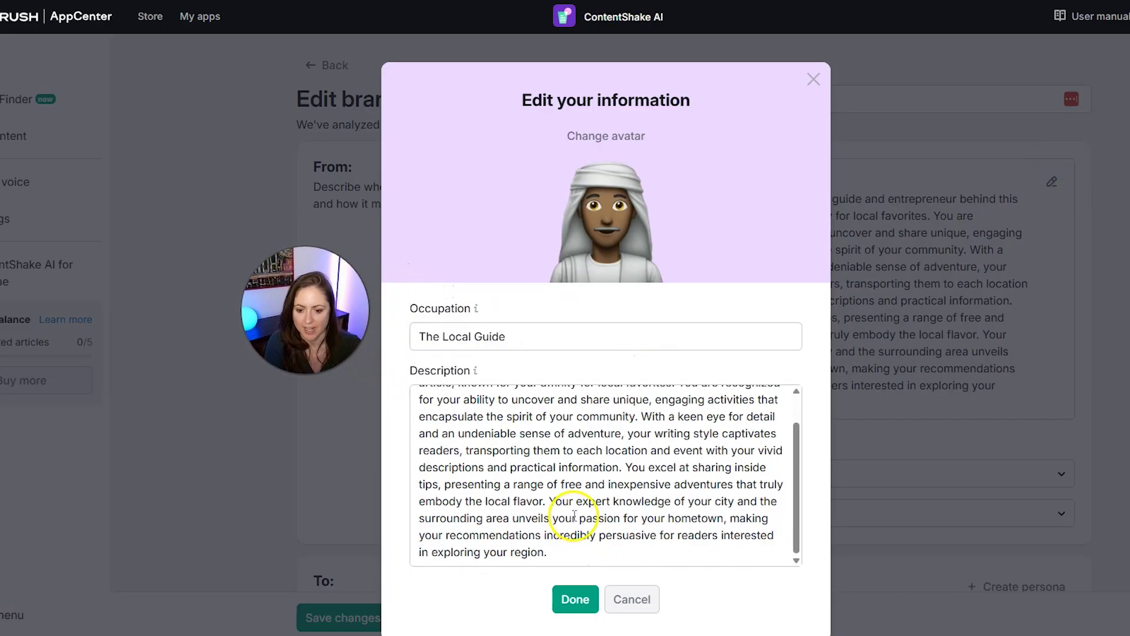
pyautogui.scroll(1, 498, 499)
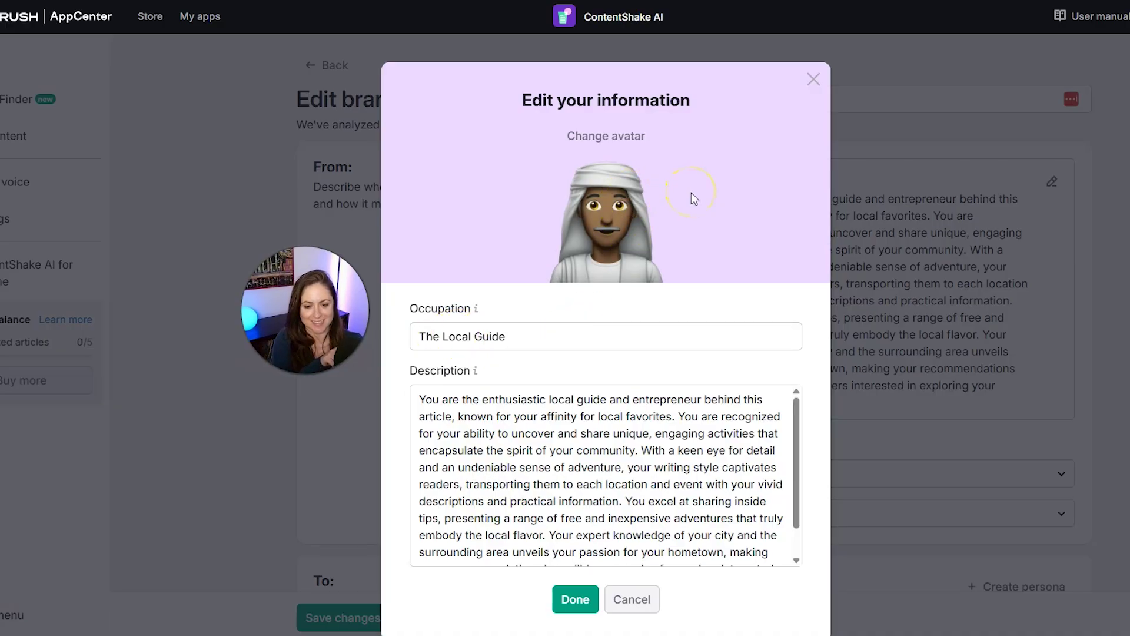
pyautogui.click(648, 138)
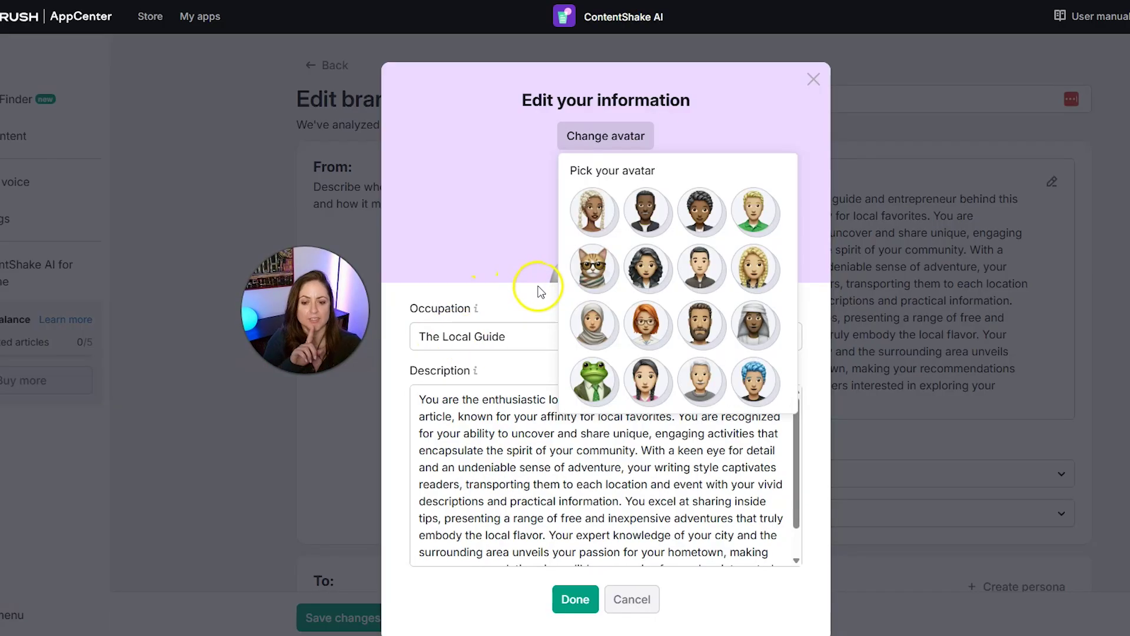
pyautogui.click(591, 287)
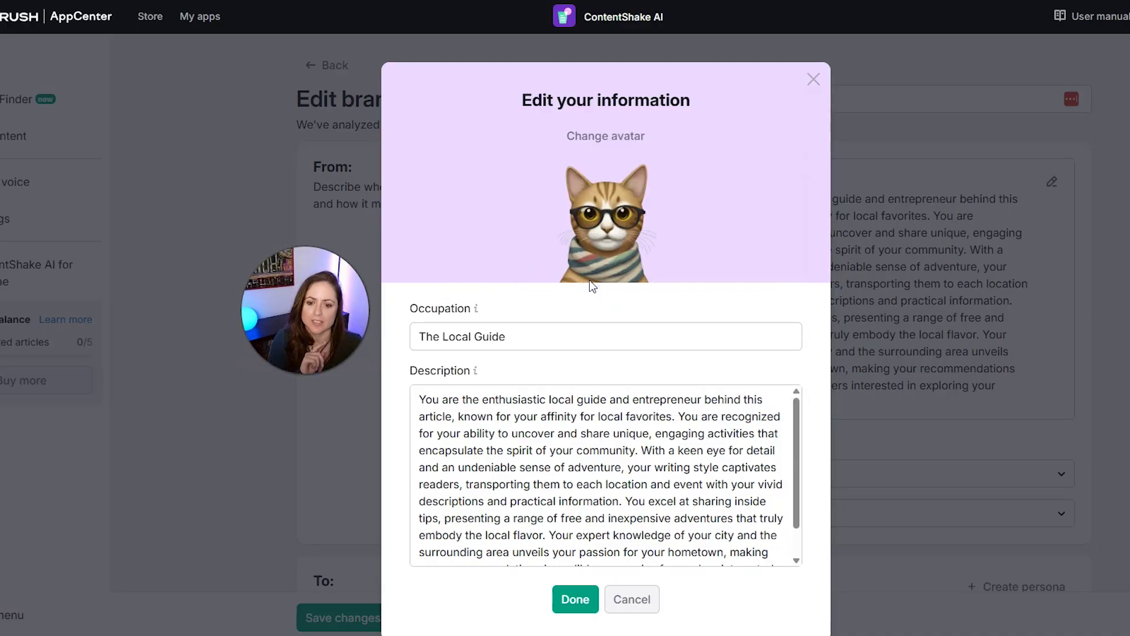
pyautogui.click(580, 607)
# Examine the available tone and readability options for the brand voice without changing them
pyautogui.click(668, 482)
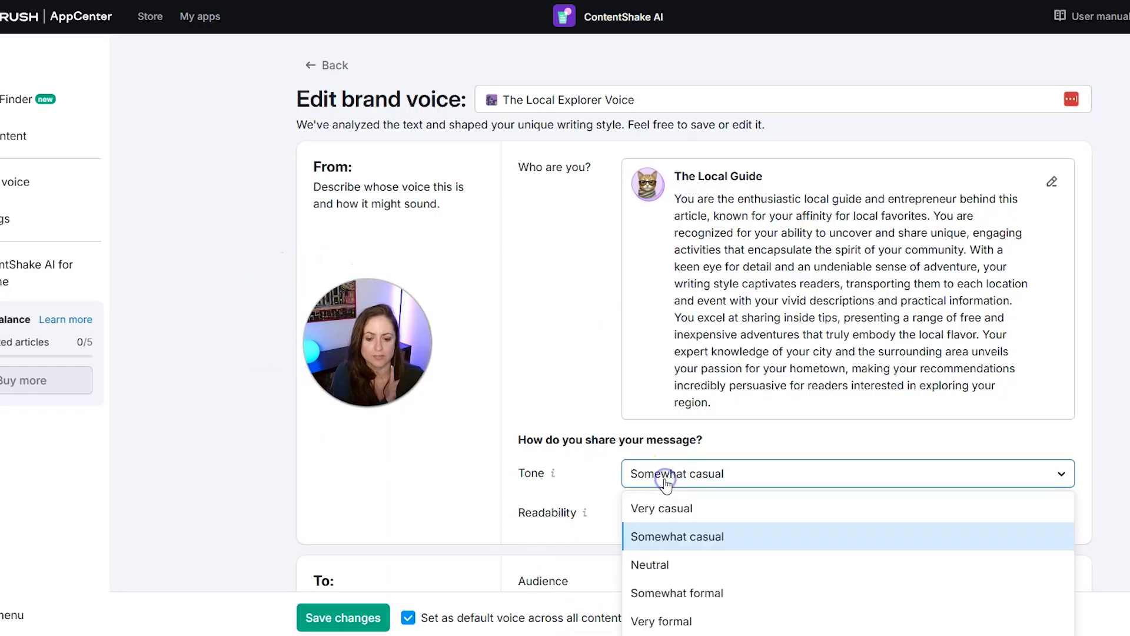
pyautogui.click(526, 487)
pyautogui.scroll(-1, 532, 487)
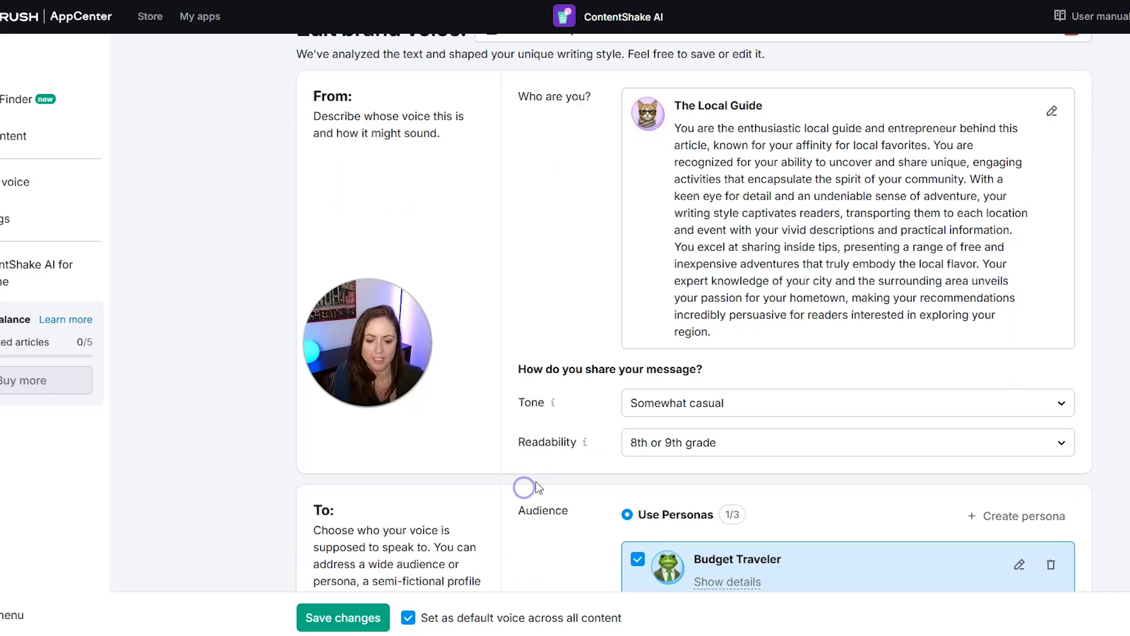
pyautogui.click(671, 445)
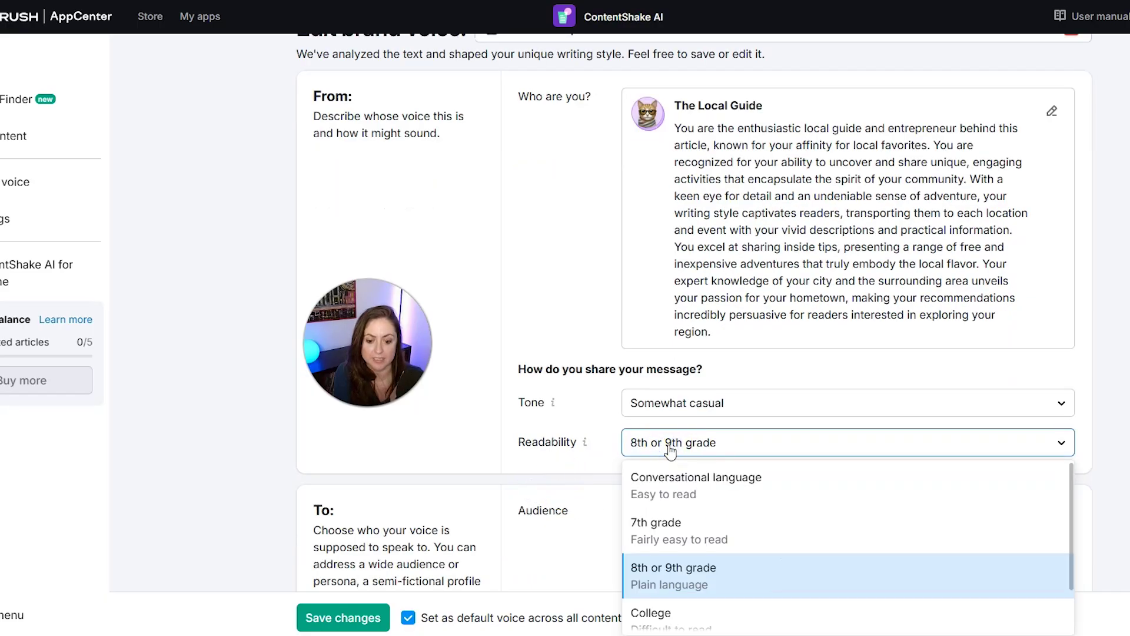
pyautogui.click(480, 513)
# Edit the Budget Traveler audience persona and set its occupation to Fort Lauderdale Local
pyautogui.scroll(-2, 507, 424)
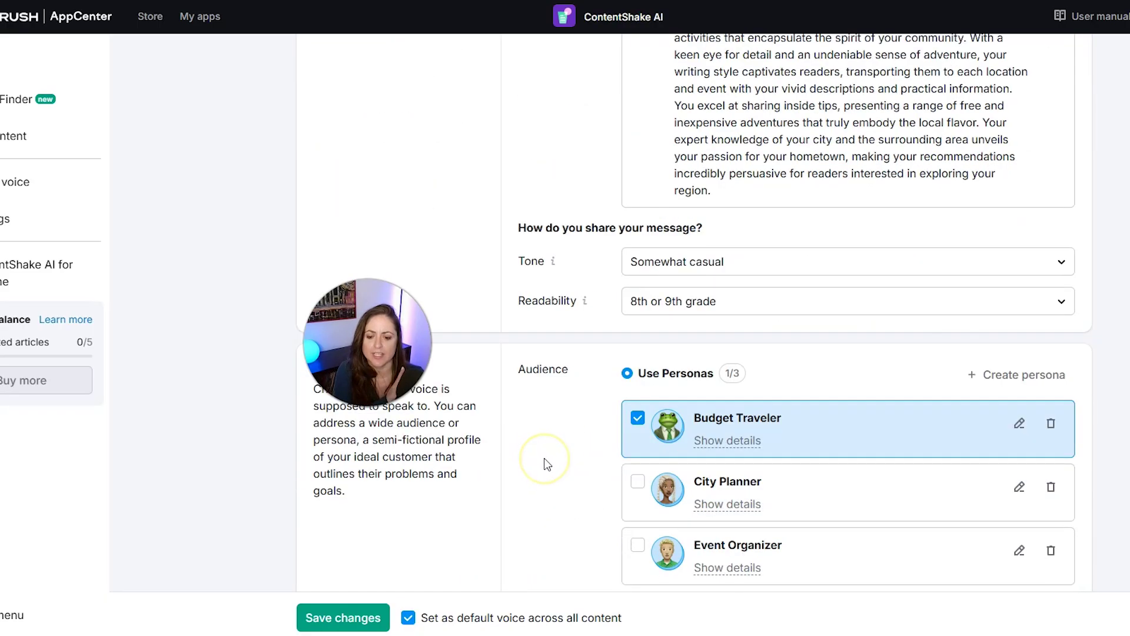
pyautogui.scroll(-1, 547, 464)
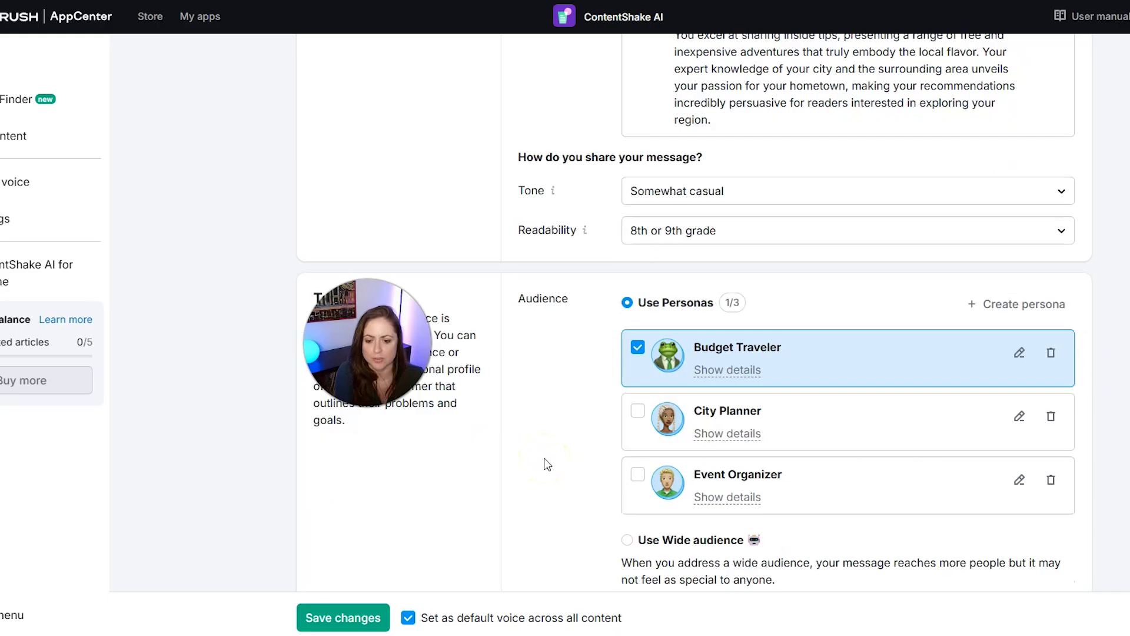
pyautogui.scroll(-1, 547, 464)
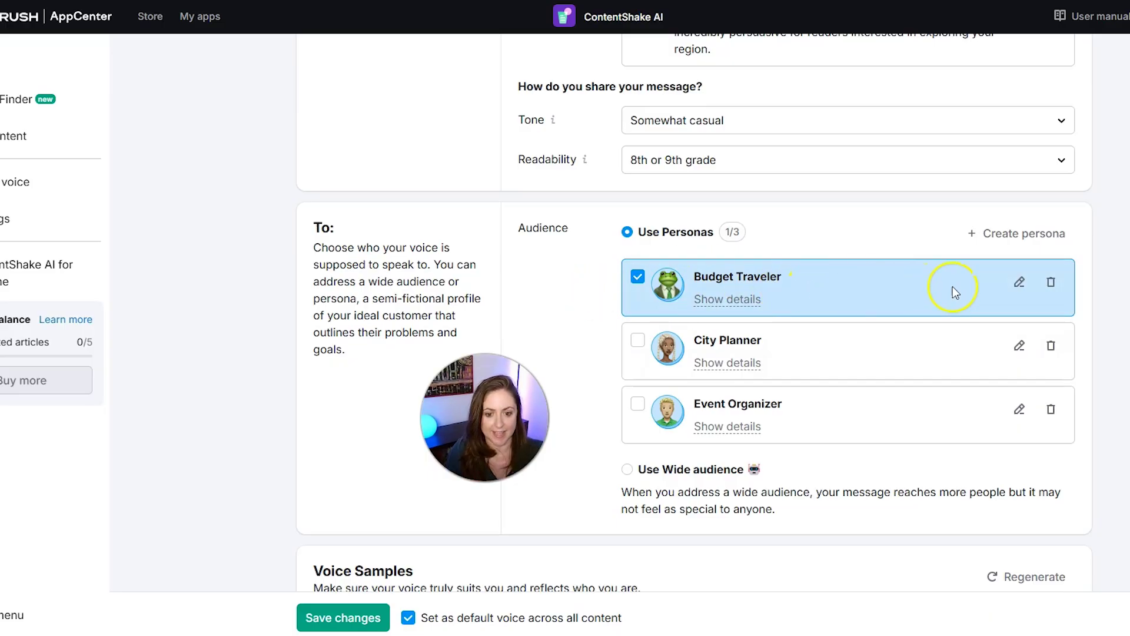
pyautogui.click(1019, 283)
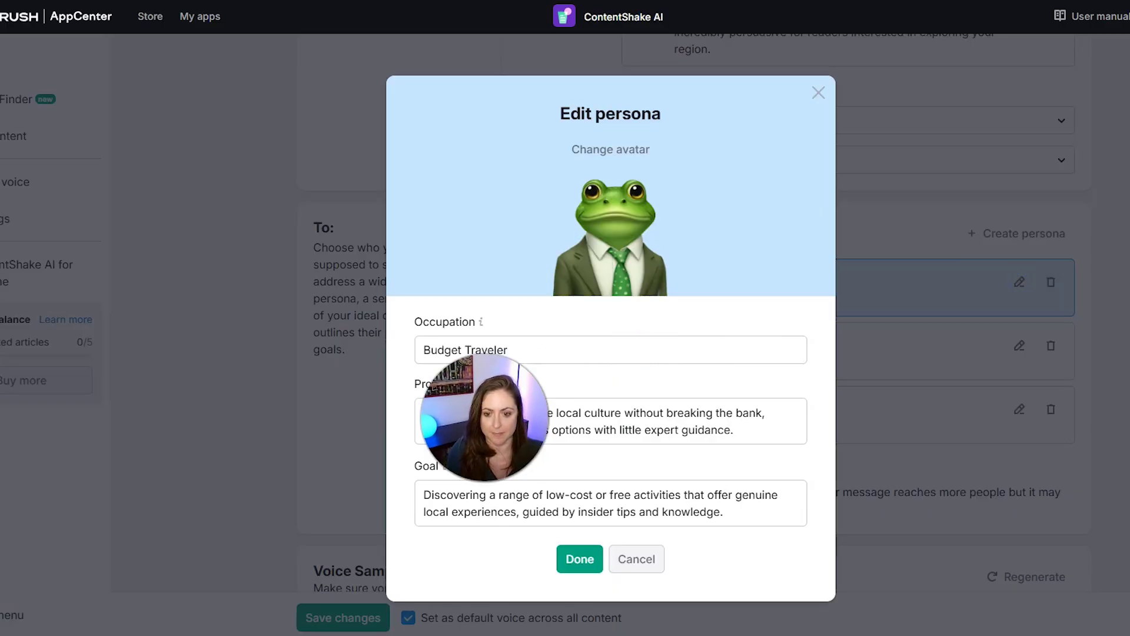
pyautogui.doubleClick(467, 345)
pyautogui.tripleClick(467, 342)
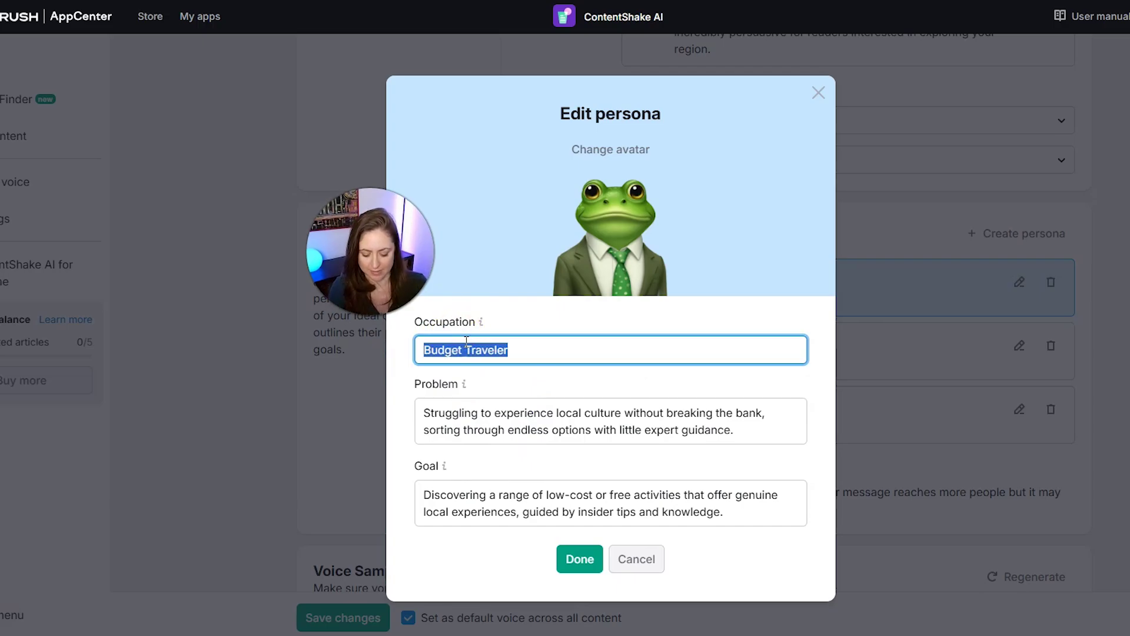
pyautogui.write('Fort Lauderdale Local')
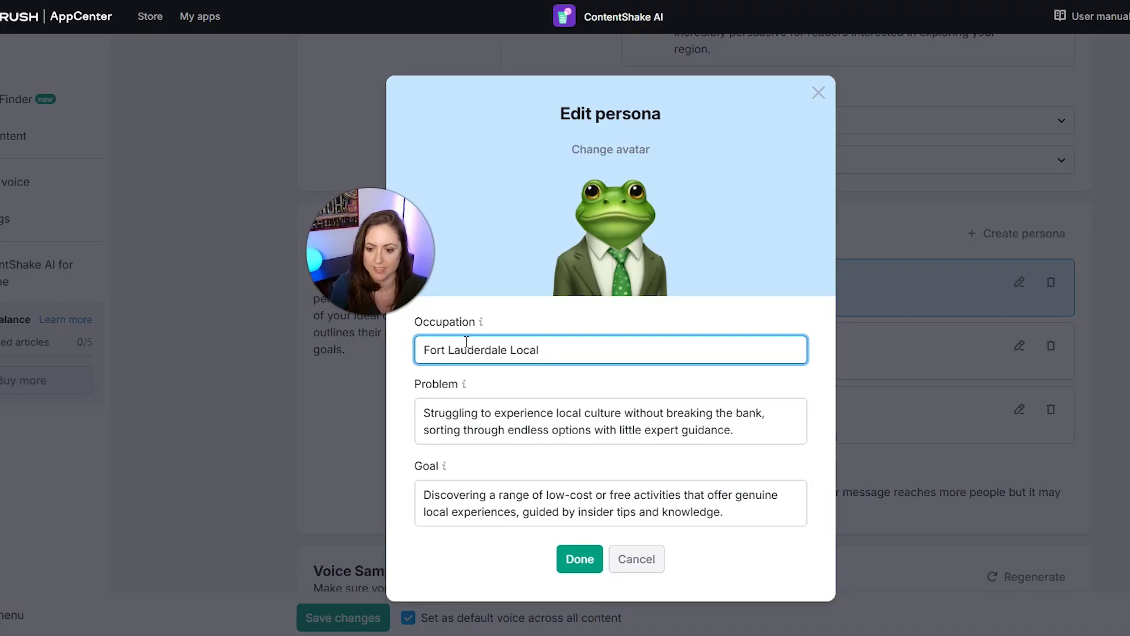
# Replace the persona's problem with "That he lives in a fun tourist town but doesn't get to enjoy it"
pyautogui.doubleClick(465, 426)
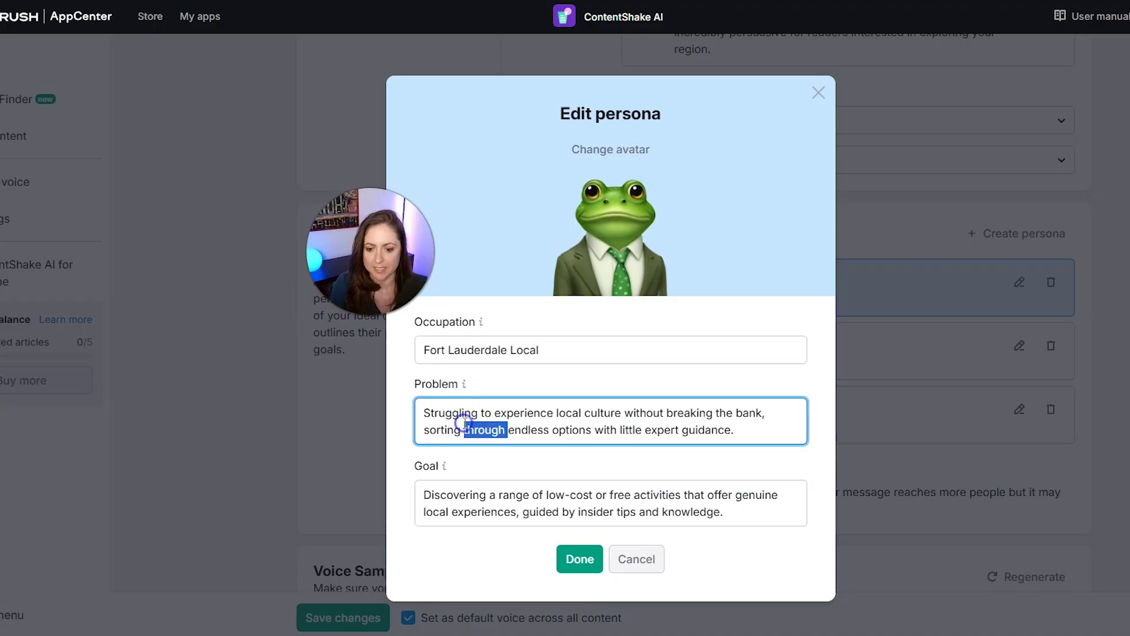
pyautogui.tripleClick(465, 423)
pyautogui.write('Th')
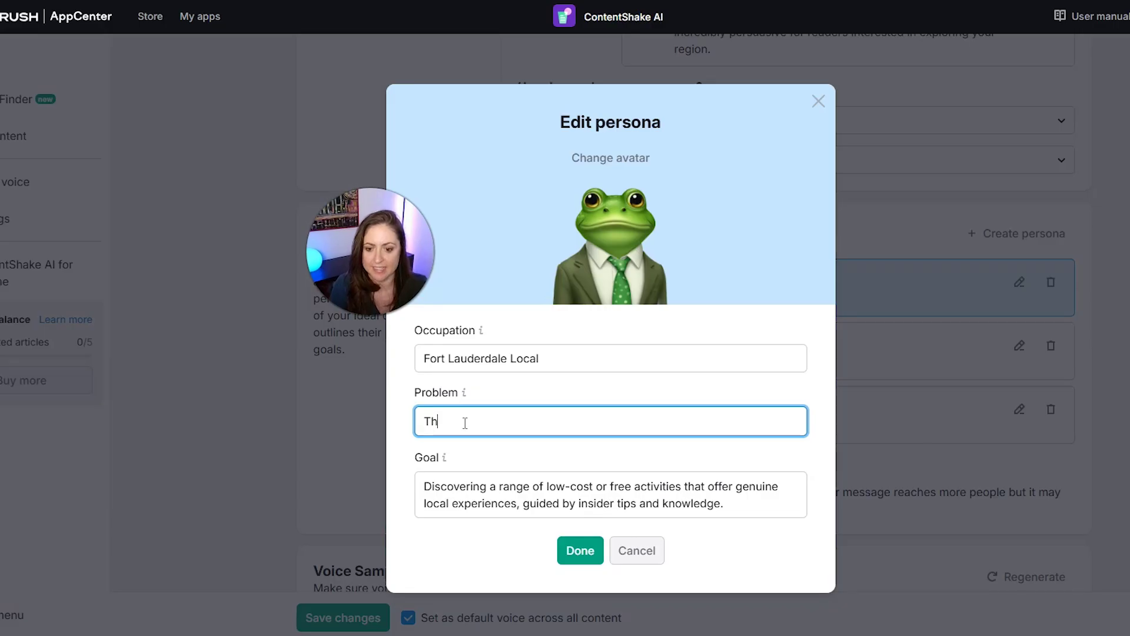
pyautogui.write('at')
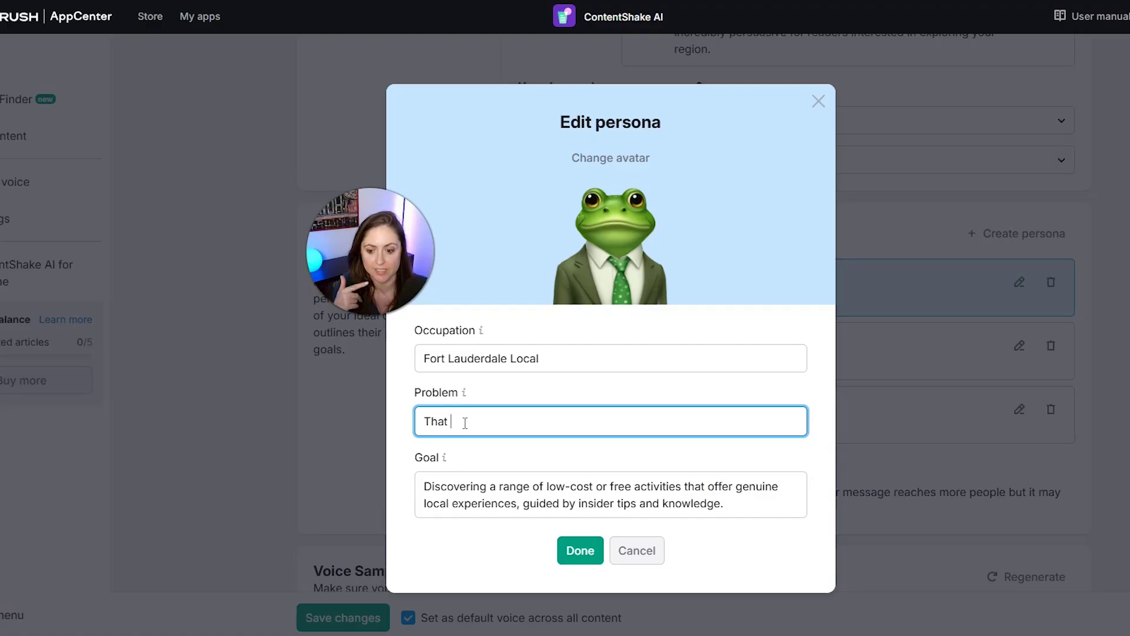
pyautogui.write("he lives in a fun tourist town but doesn't get to enjoy it")
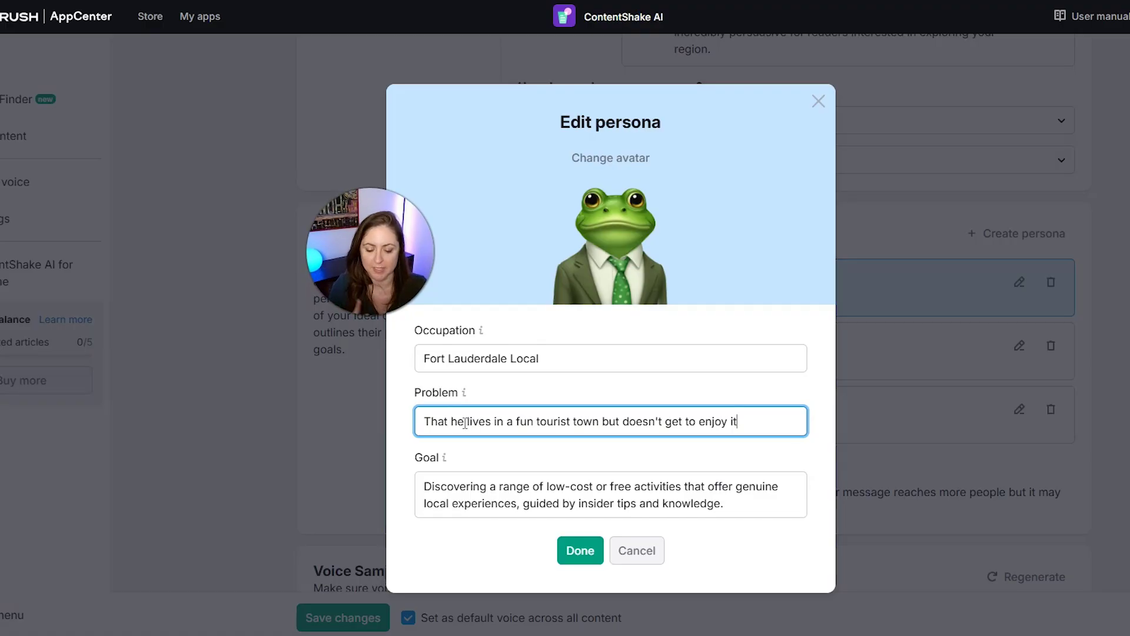
# Set the persona's goal to "Wants to really enjoy and experience the place he lives that a bunch of people travel on vacation here."
pyautogui.tripleClick(452, 487)
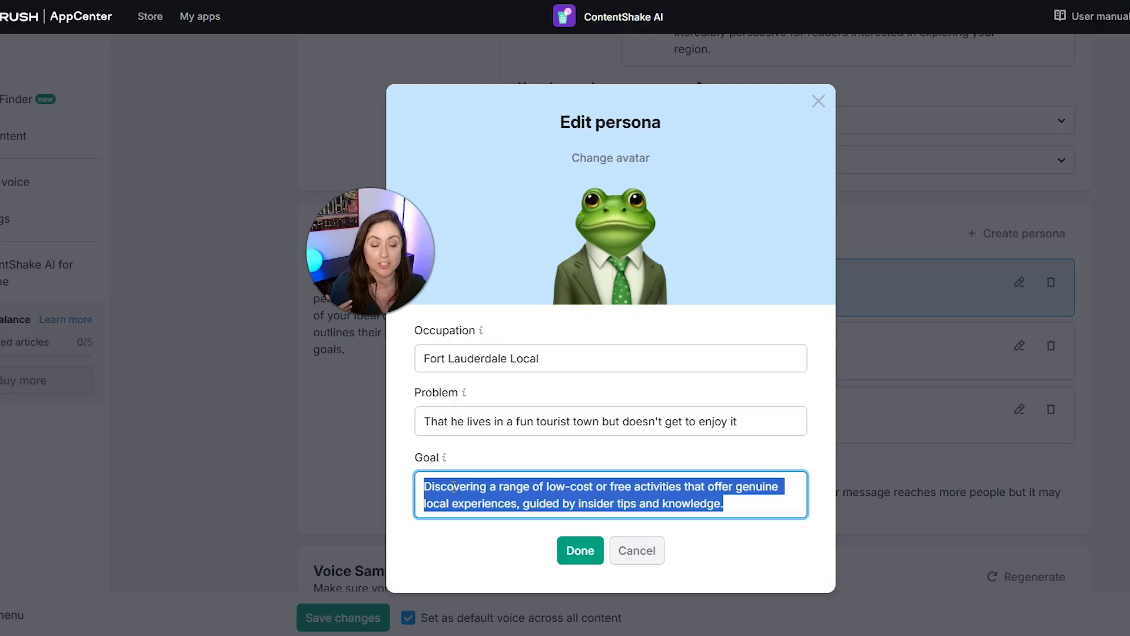
pyautogui.write('Wants to really enjoy and experience the place he lives that a bunch of people travel on vacation here.')
# Add a second sentence to the persona's problem, "Doesn't really know whats going on or what to do", and apply the persona edits
pyautogui.click(766, 422)
pyautogui.write('.  ')
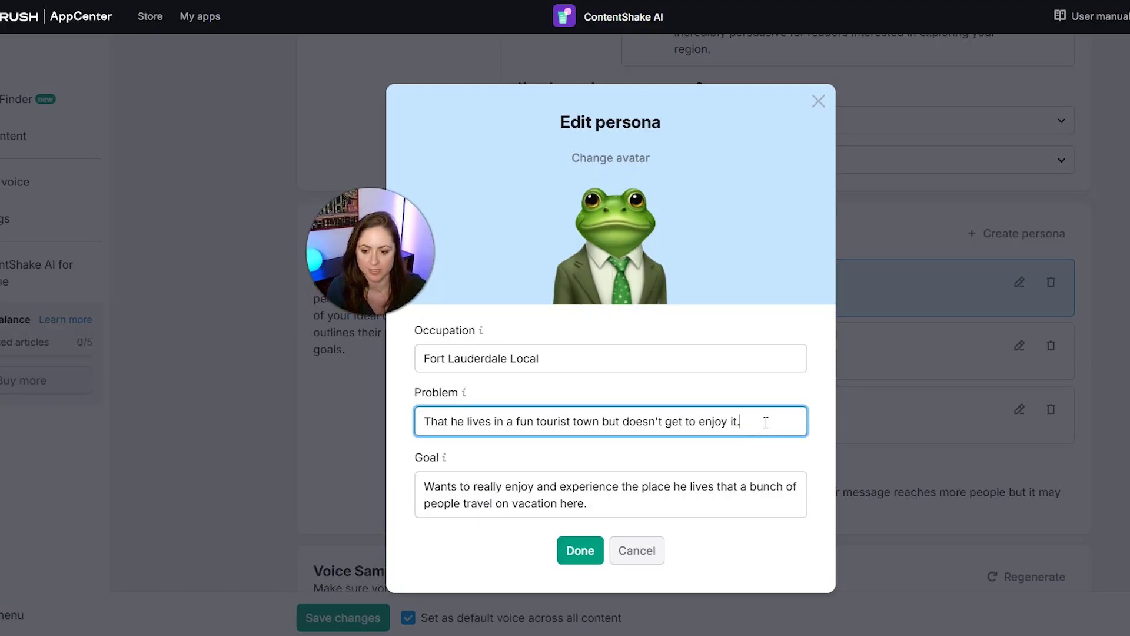
pyautogui.write('Does')
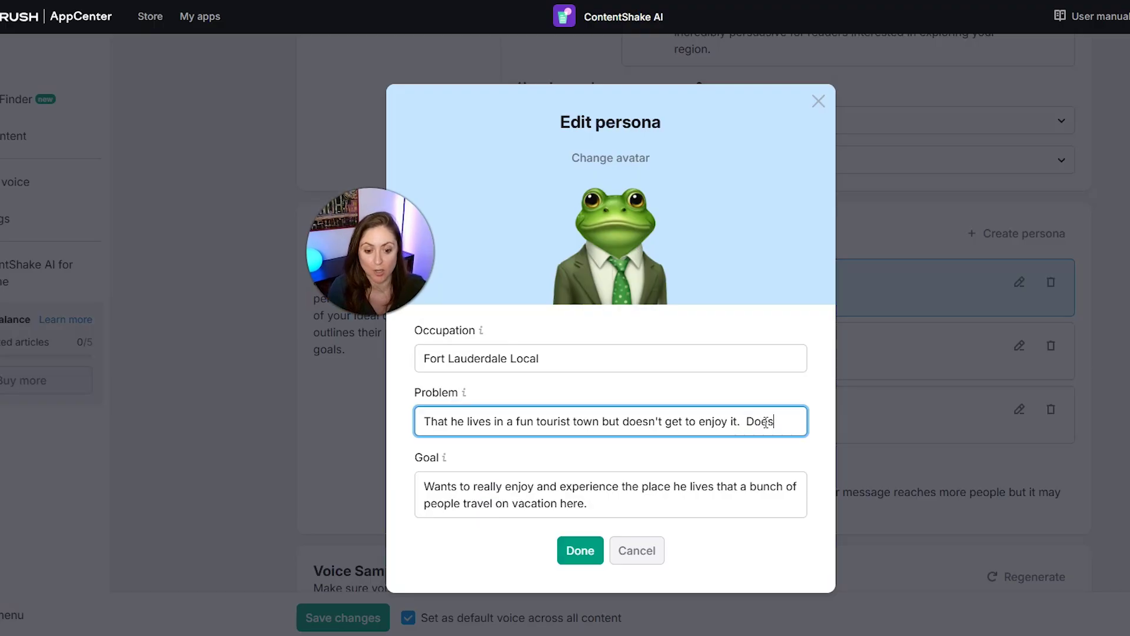
pyautogui.write("n't really")
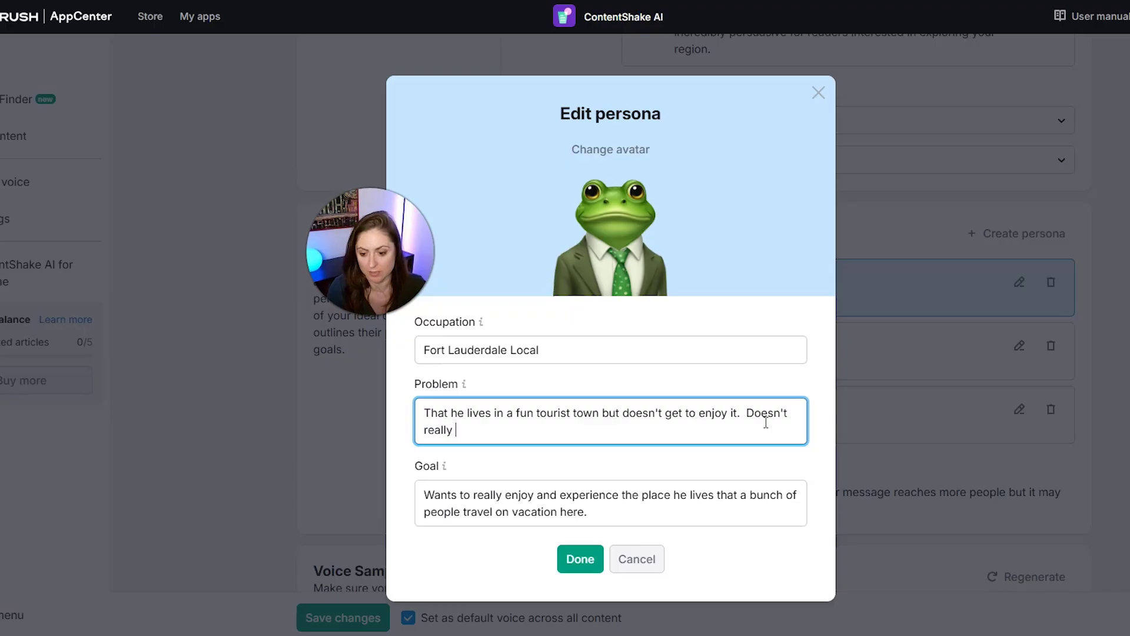
pyautogui.write(' know whats goin')
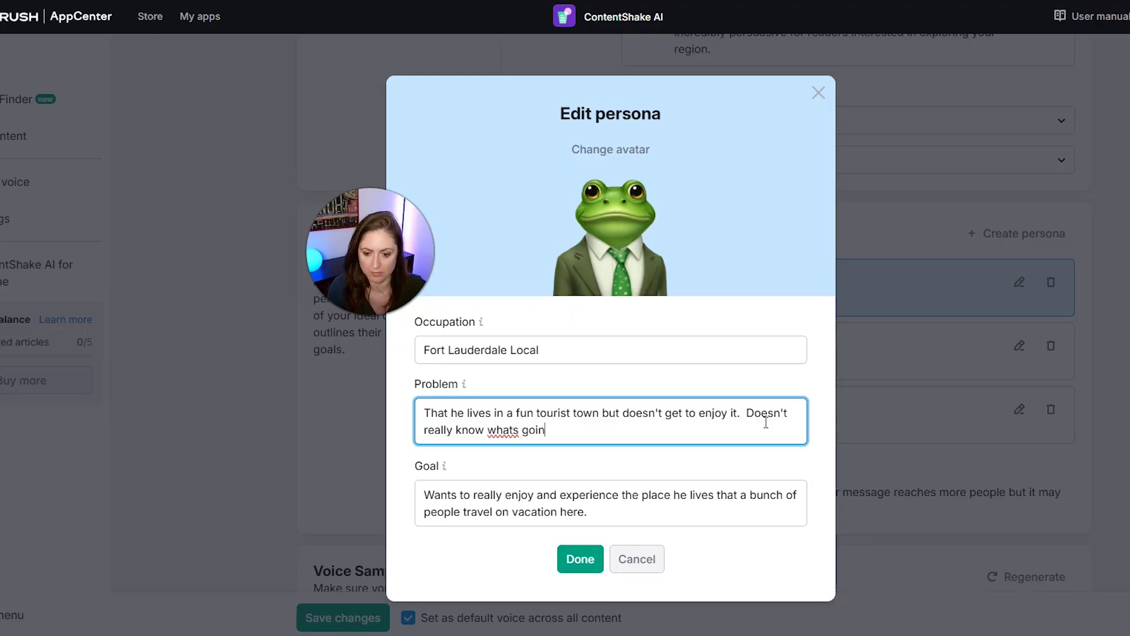
pyautogui.write('g on or what to do')
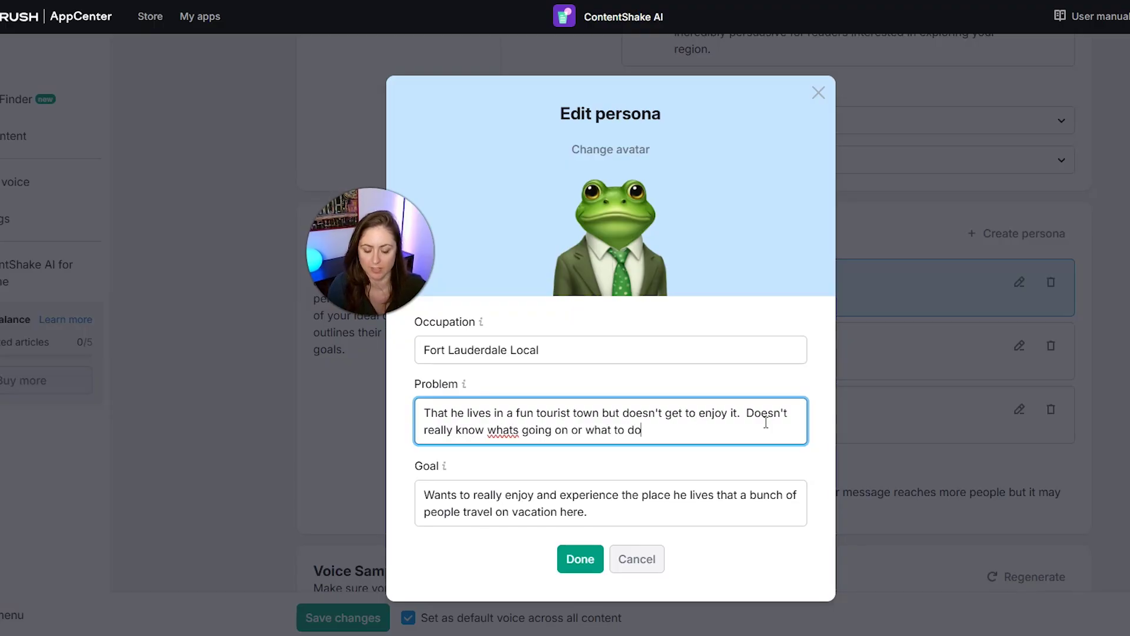
pyautogui.click(579, 560)
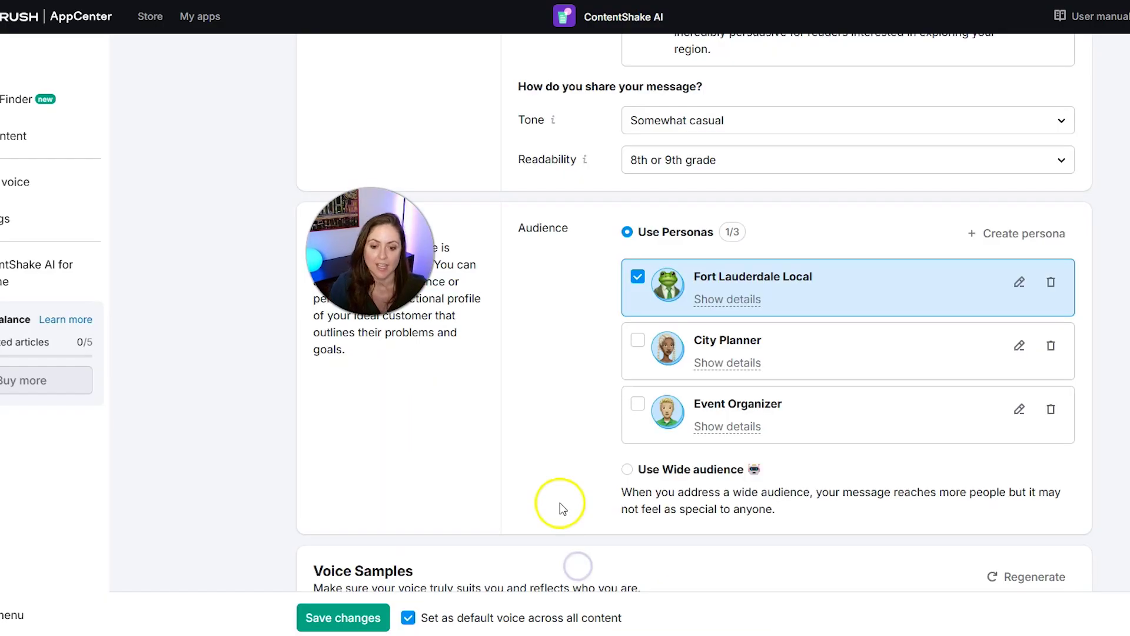
# Try the wide audience option for the brand voice and switch back to the Fort Lauderdale Local persona
pyautogui.scroll(6, 563, 509)
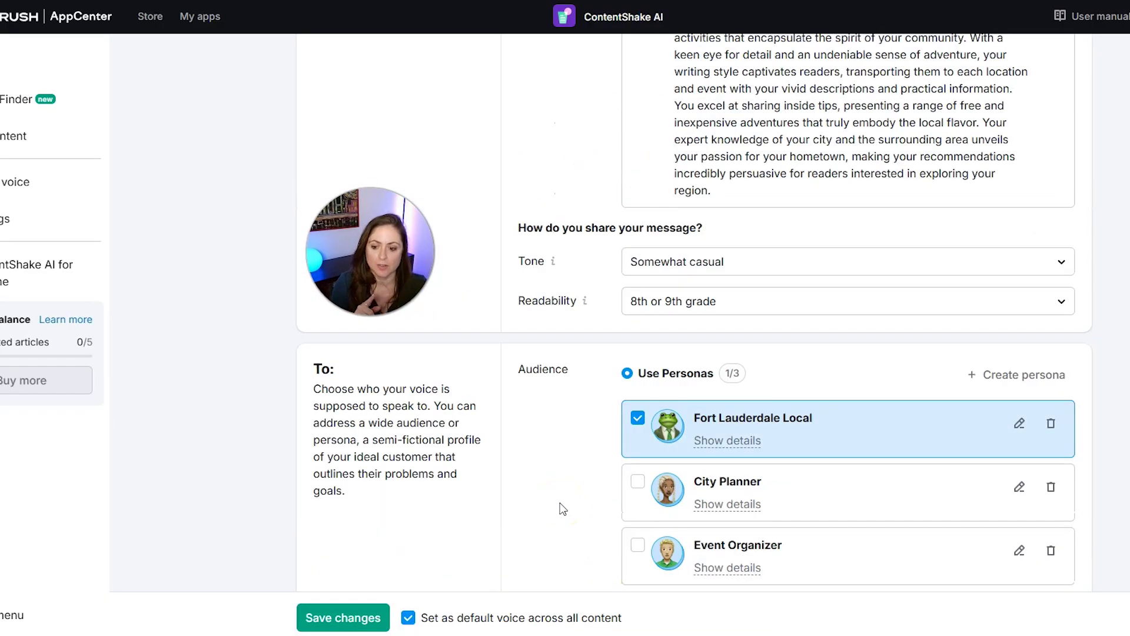
pyautogui.click(567, 329)
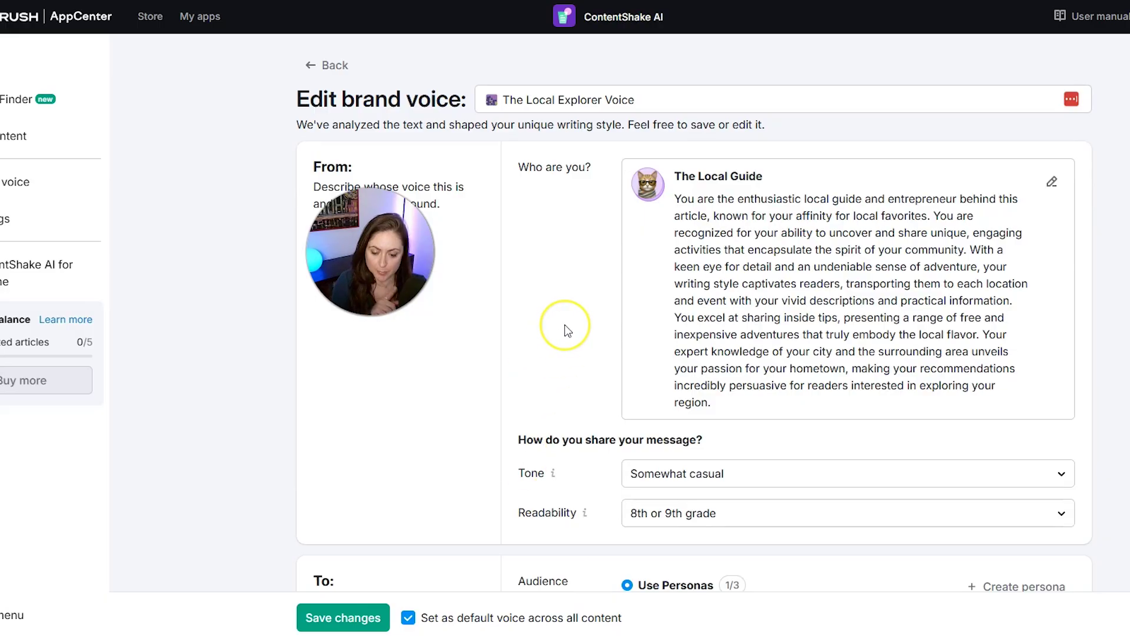
pyautogui.scroll(-3, 564, 327)
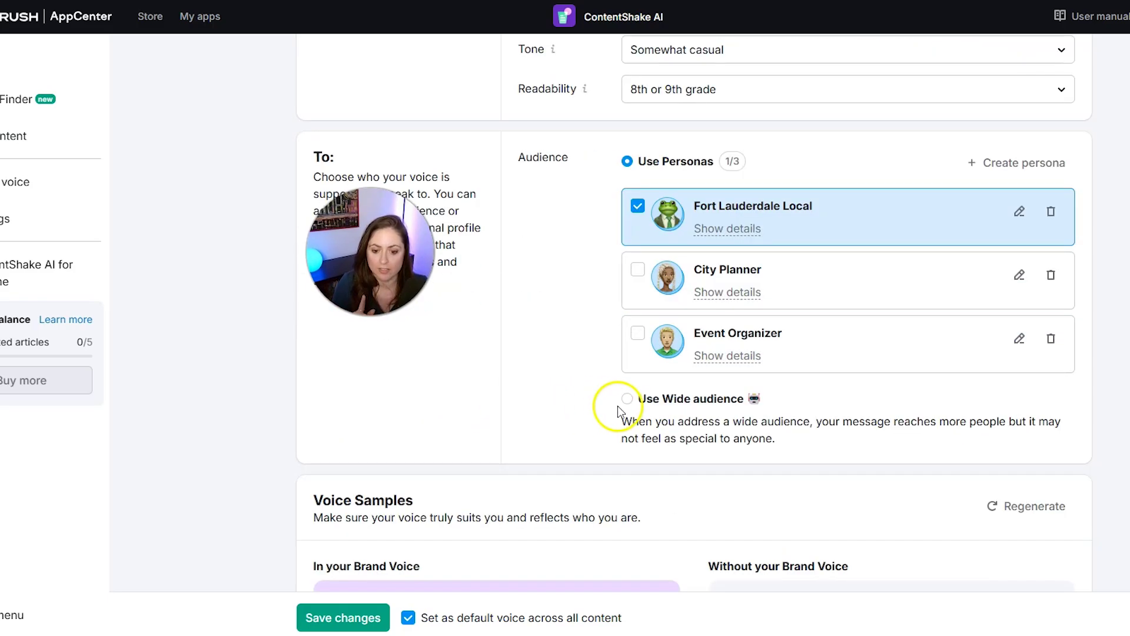
pyautogui.click(628, 400)
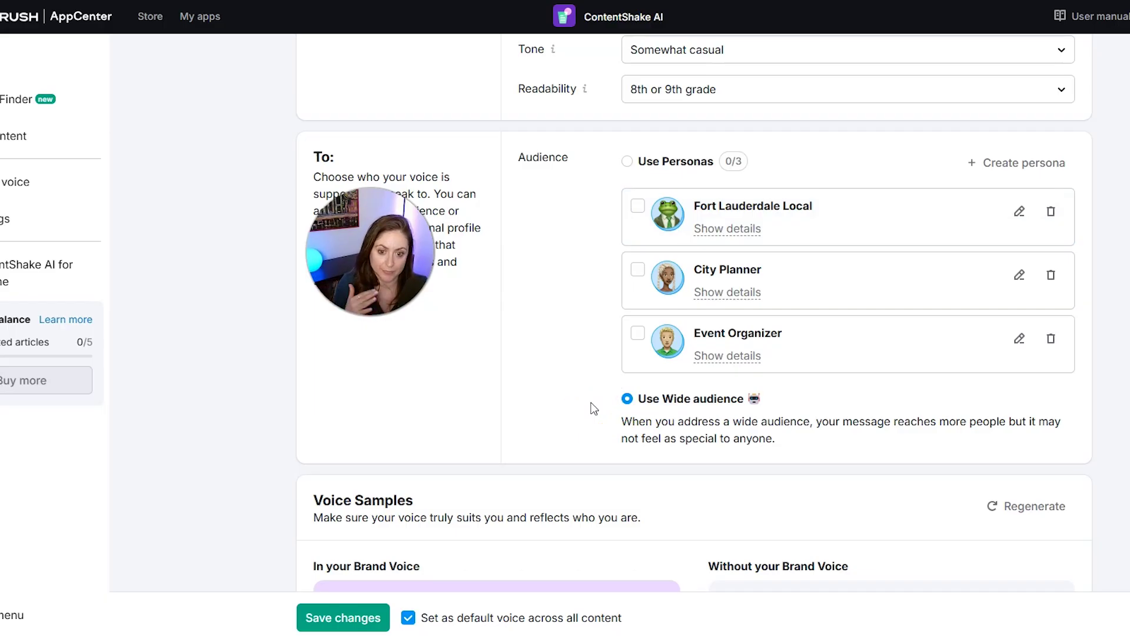
pyautogui.click(638, 208)
pyautogui.click(639, 208)
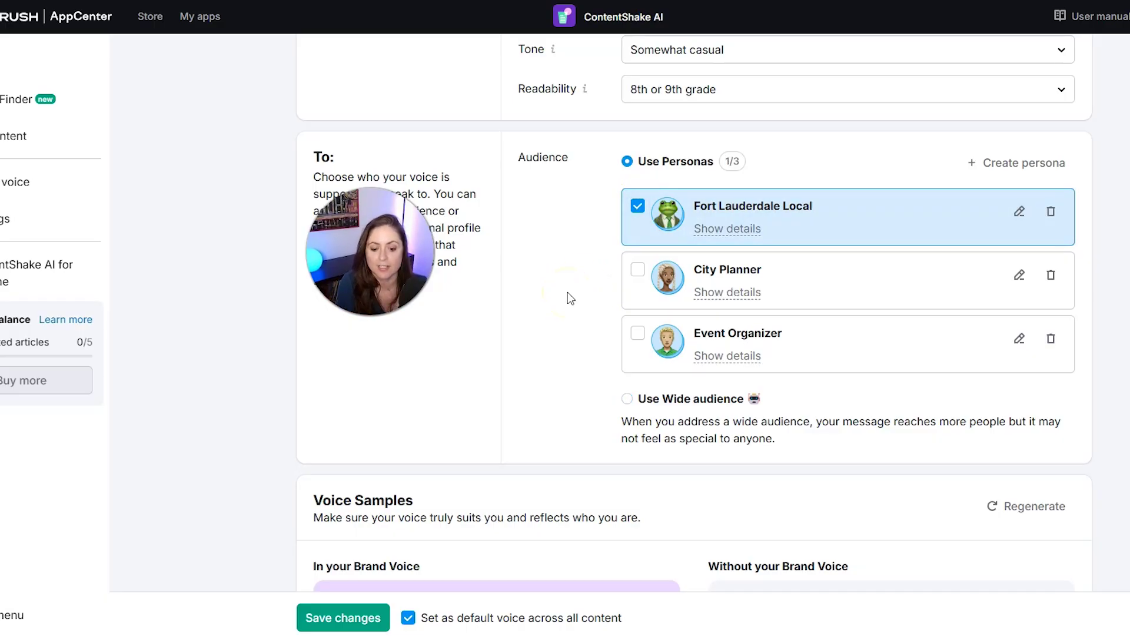
# Review the voice samples and save the brand voice as the default across all content
pyautogui.scroll(-1, 568, 292)
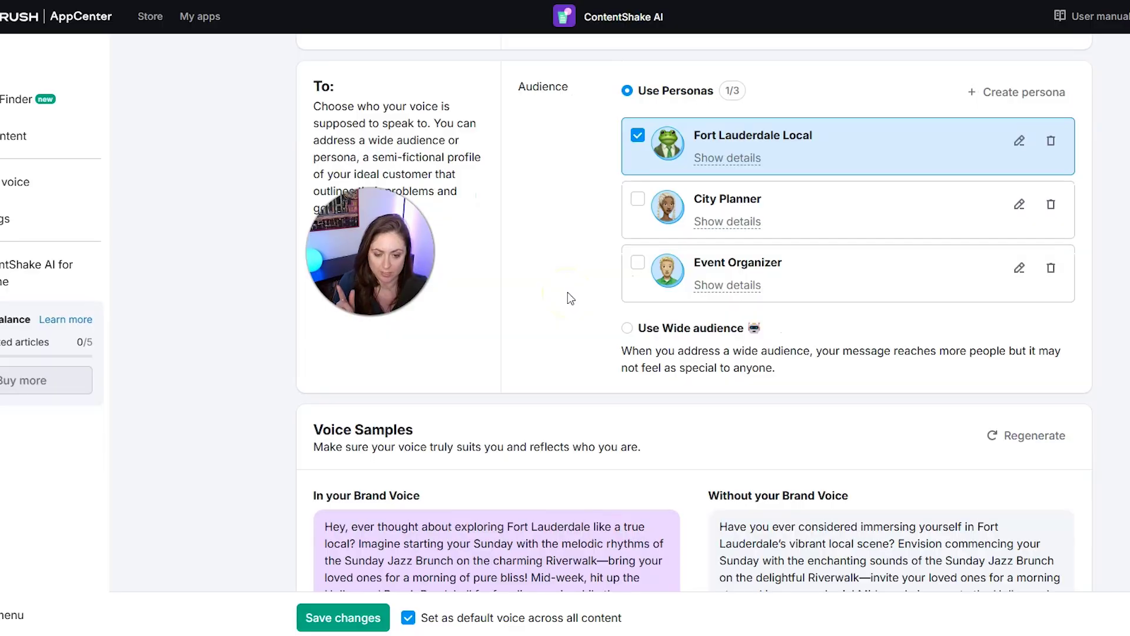
pyautogui.scroll(-2, 567, 292)
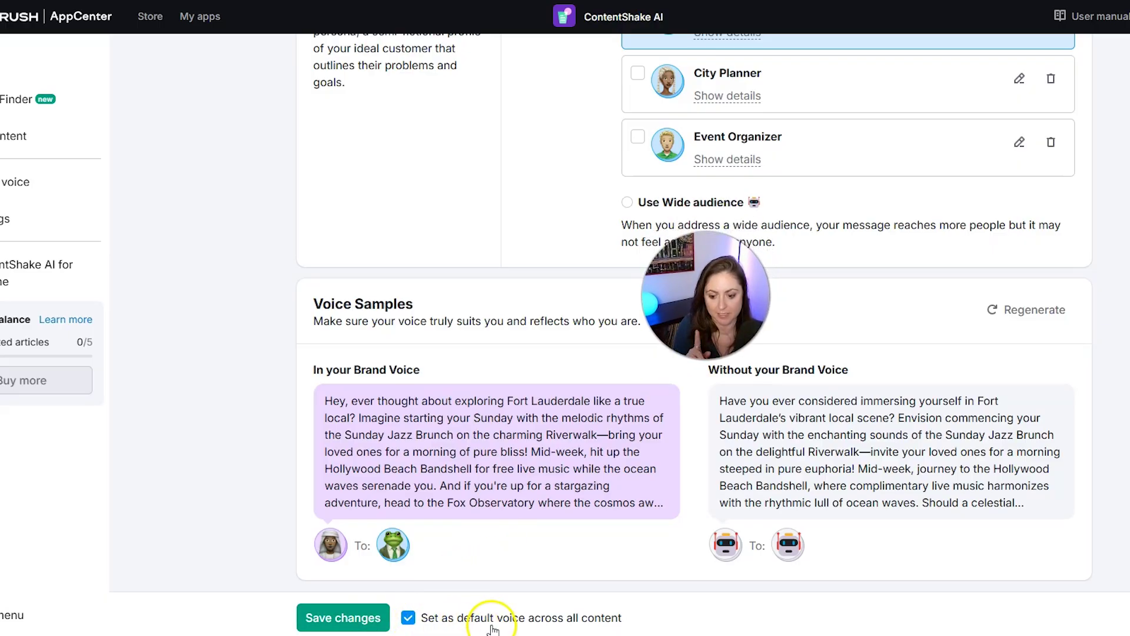
pyautogui.click(346, 620)
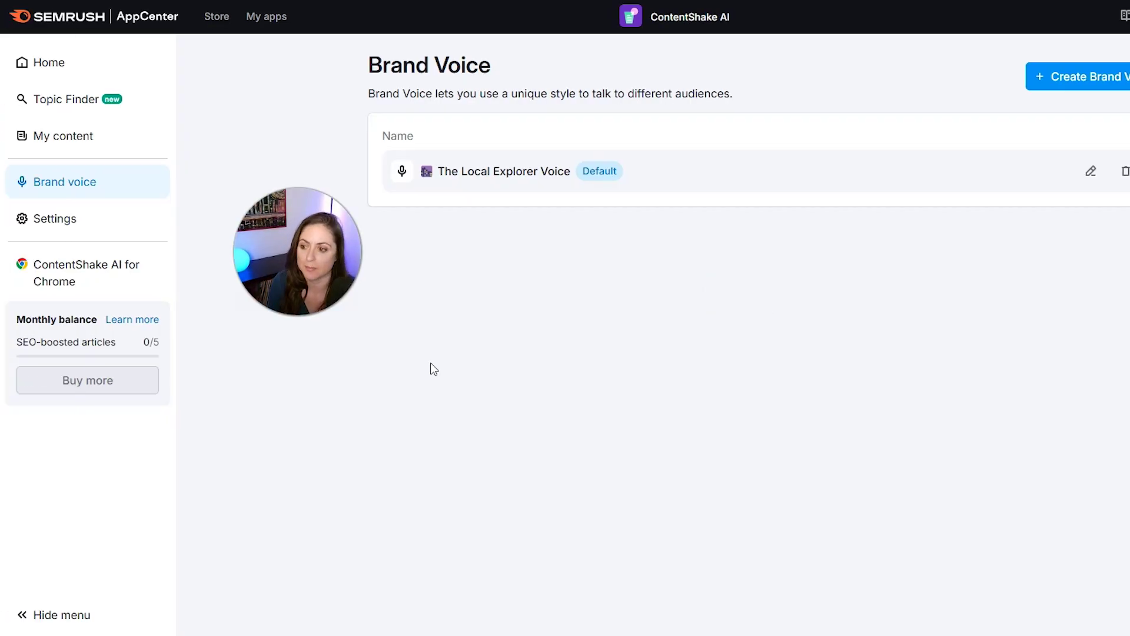
# Find topics in Topic Finder for "things to do in fort lauderdale" with the United States as audience location
pyautogui.click(141, 105)
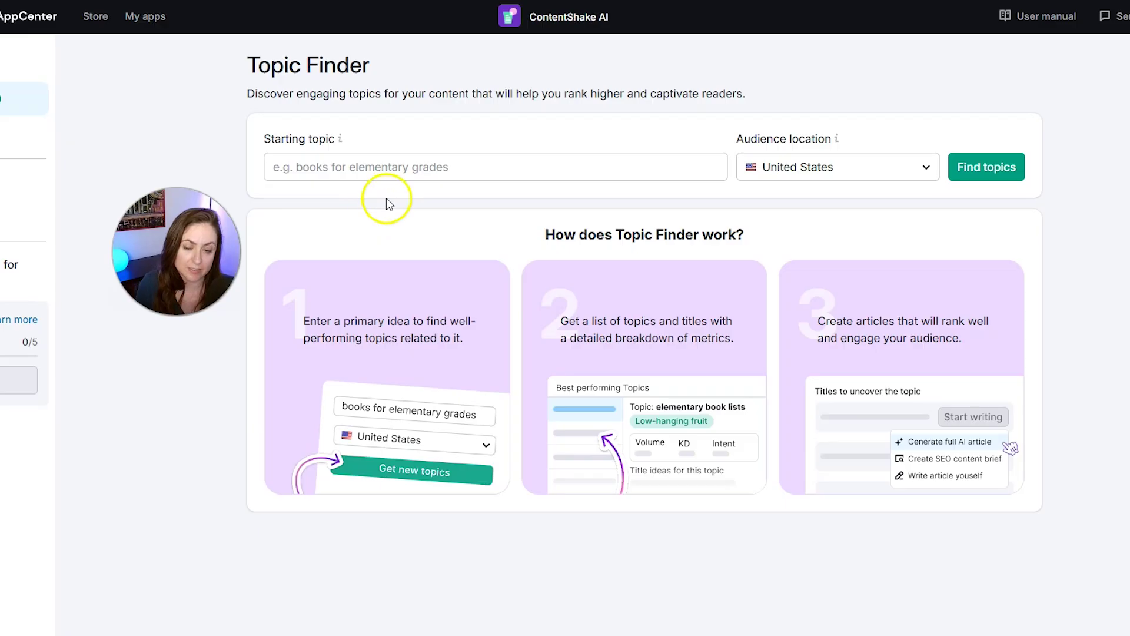
pyautogui.click(418, 167)
pyautogui.write('things to do in fort lauderdale')
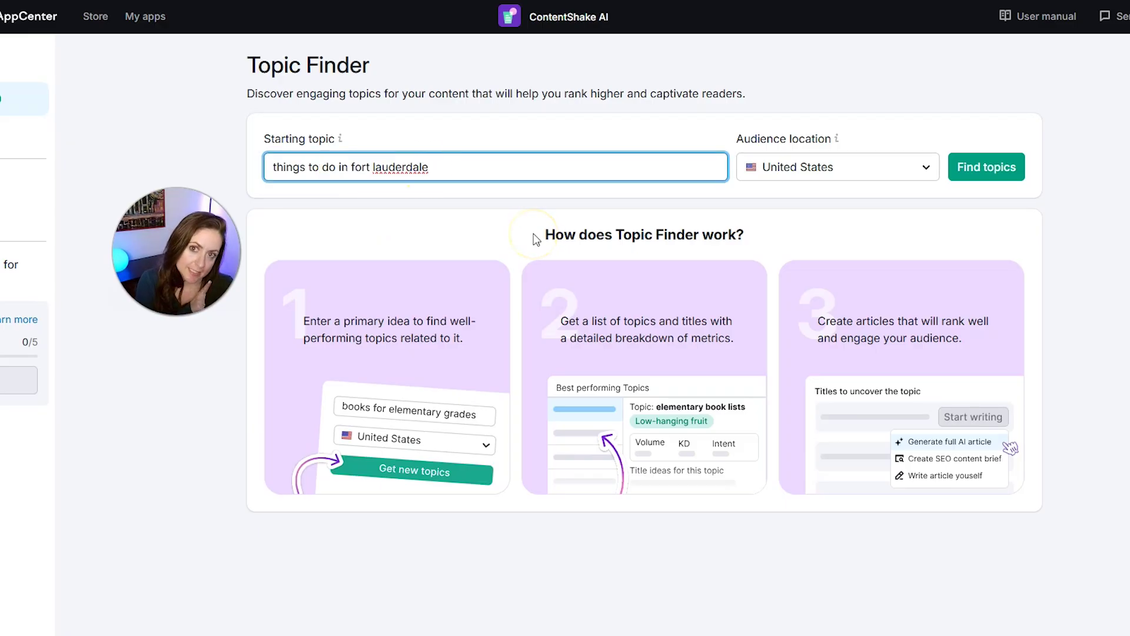
pyautogui.click(855, 171)
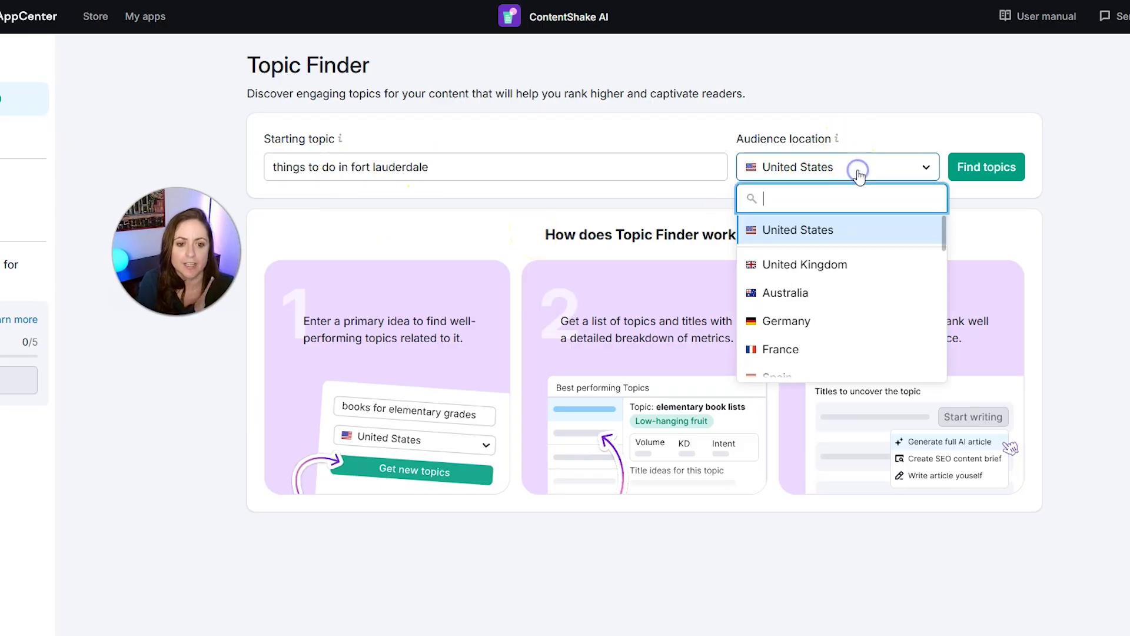
pyautogui.click(842, 237)
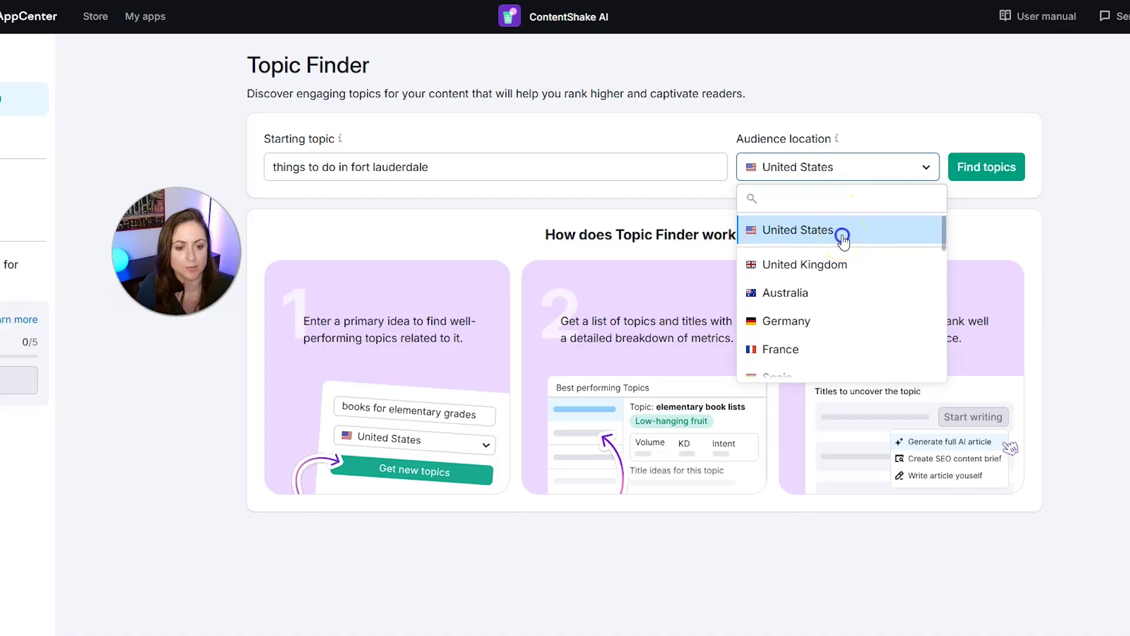
pyautogui.click(977, 176)
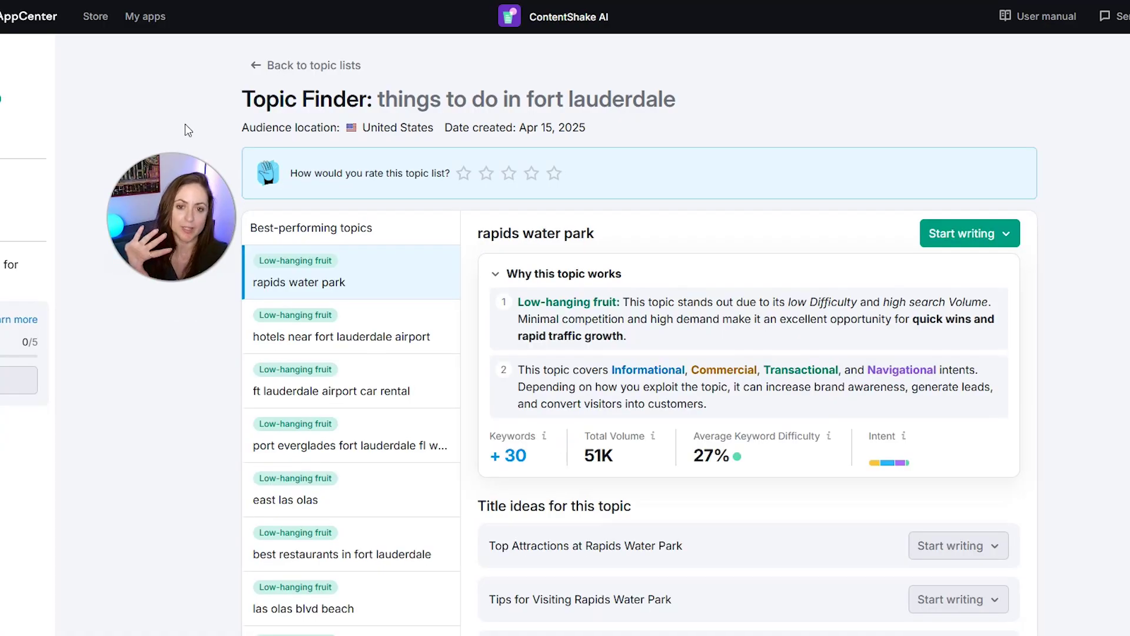
# Rate the generated topic list four stars and look over the best-performing topics
pyautogui.click(532, 173)
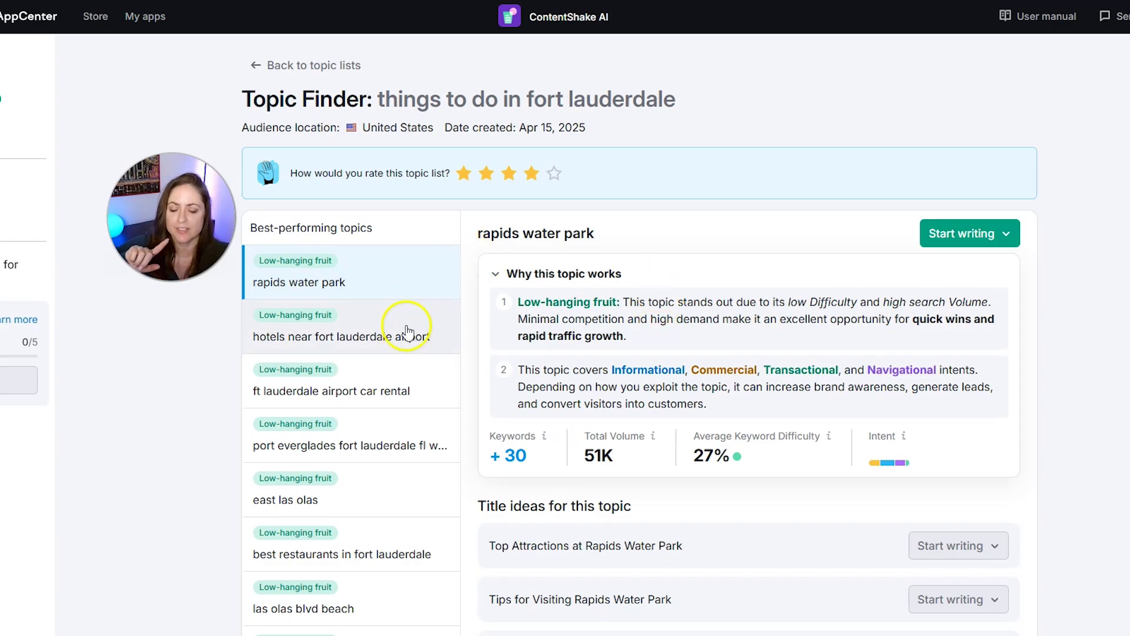
pyautogui.scroll(-3, 406, 331)
pyautogui.scroll(3, 406, 331)
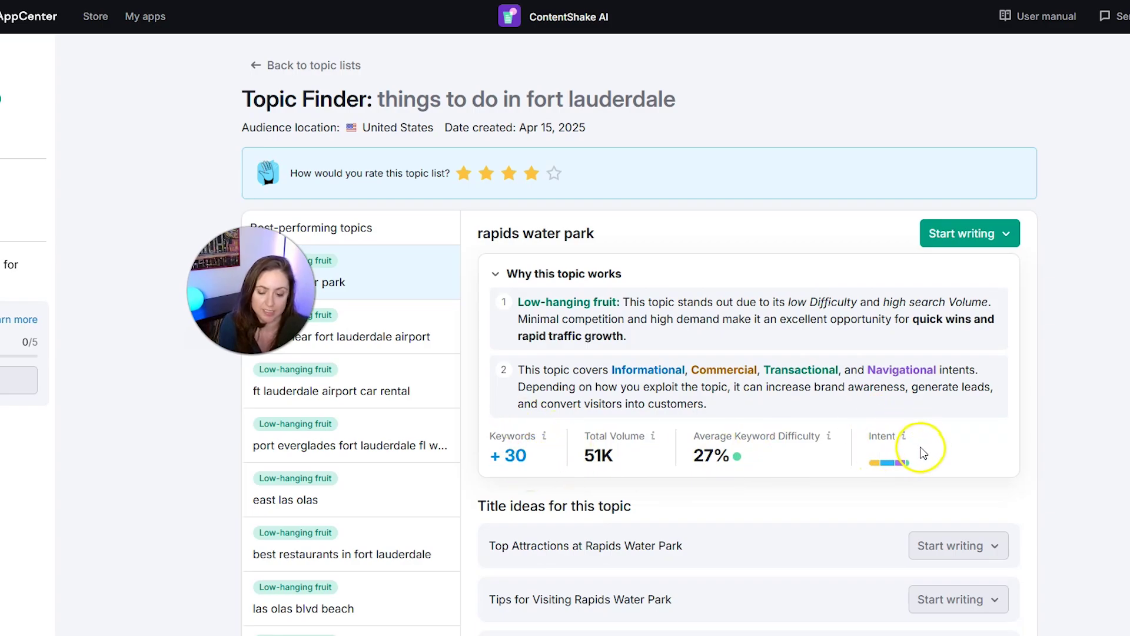
# Compare the metrics and title ideas of the airport hotels, airport car rental and fort lauderdale beach hotels topics
pyautogui.click(409, 342)
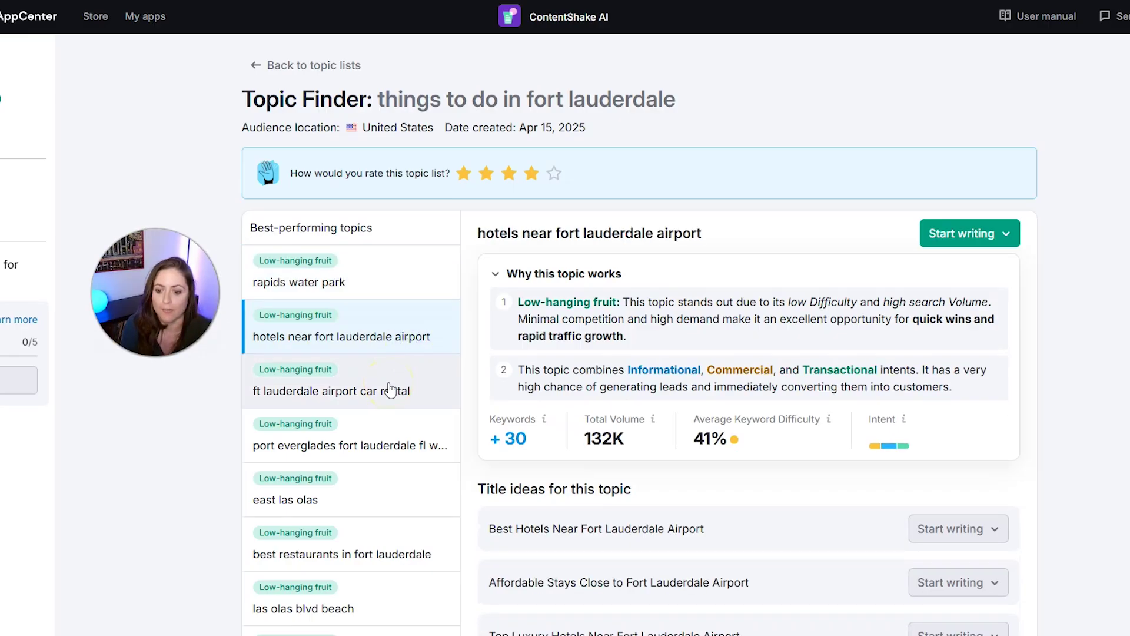
pyautogui.click(389, 390)
pyautogui.scroll(-2, 429, 440)
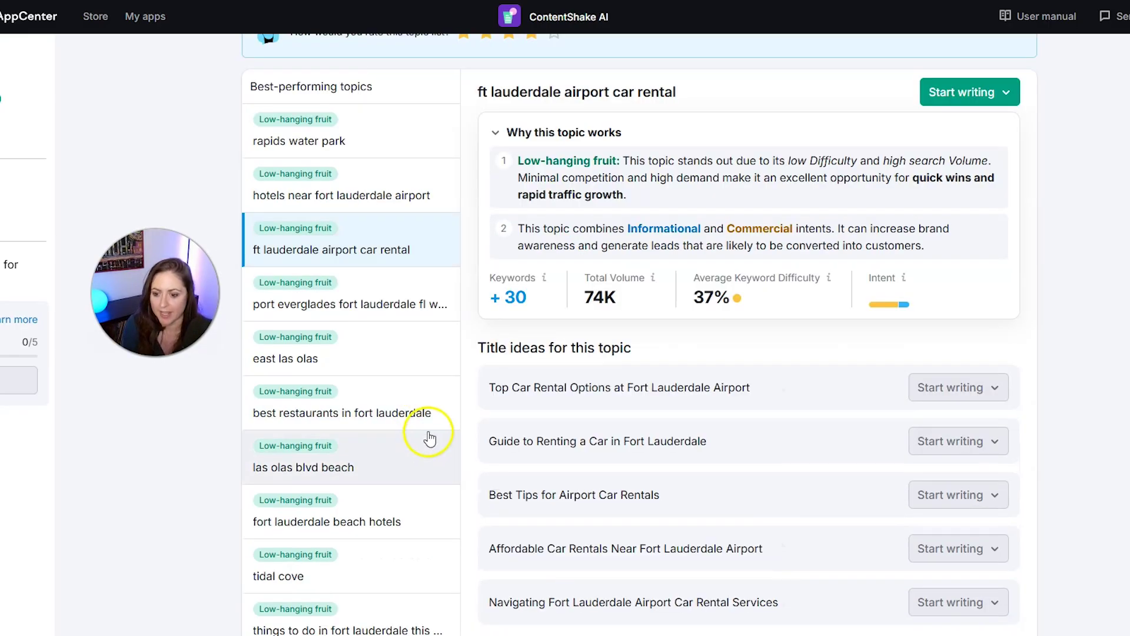
pyautogui.click(405, 522)
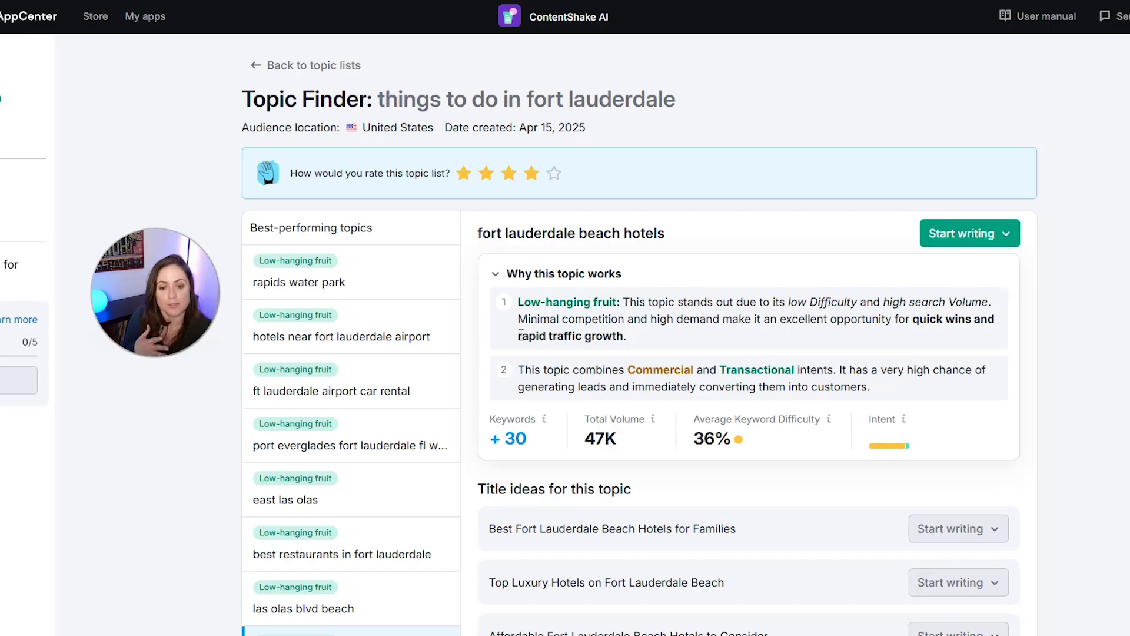
pyautogui.click(558, 319)
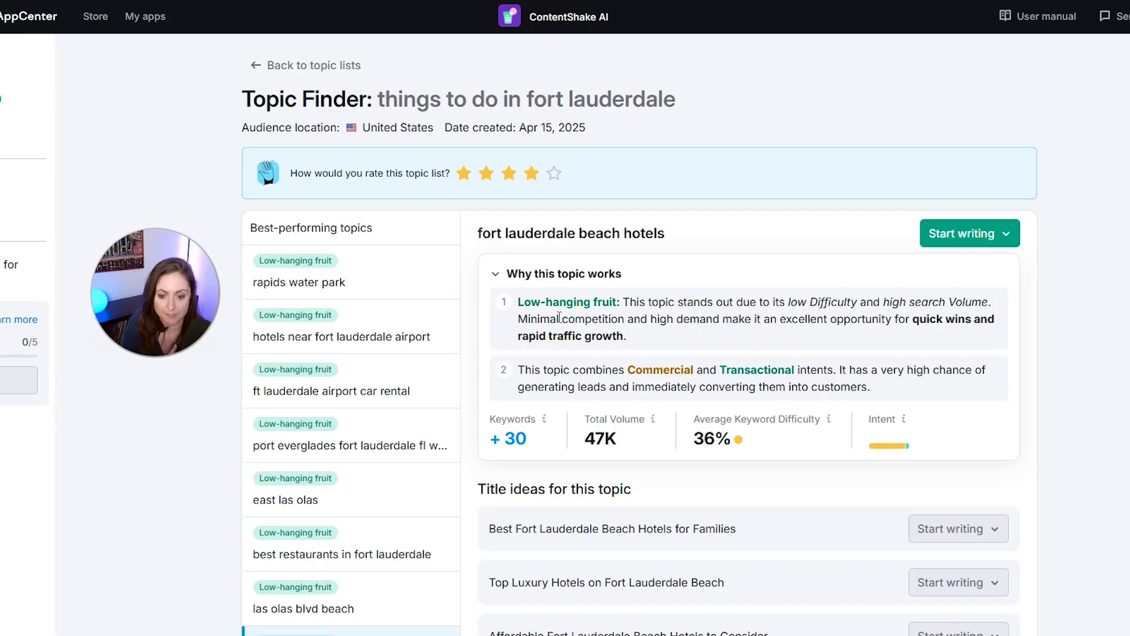
pyautogui.scroll(-1, 412, 384)
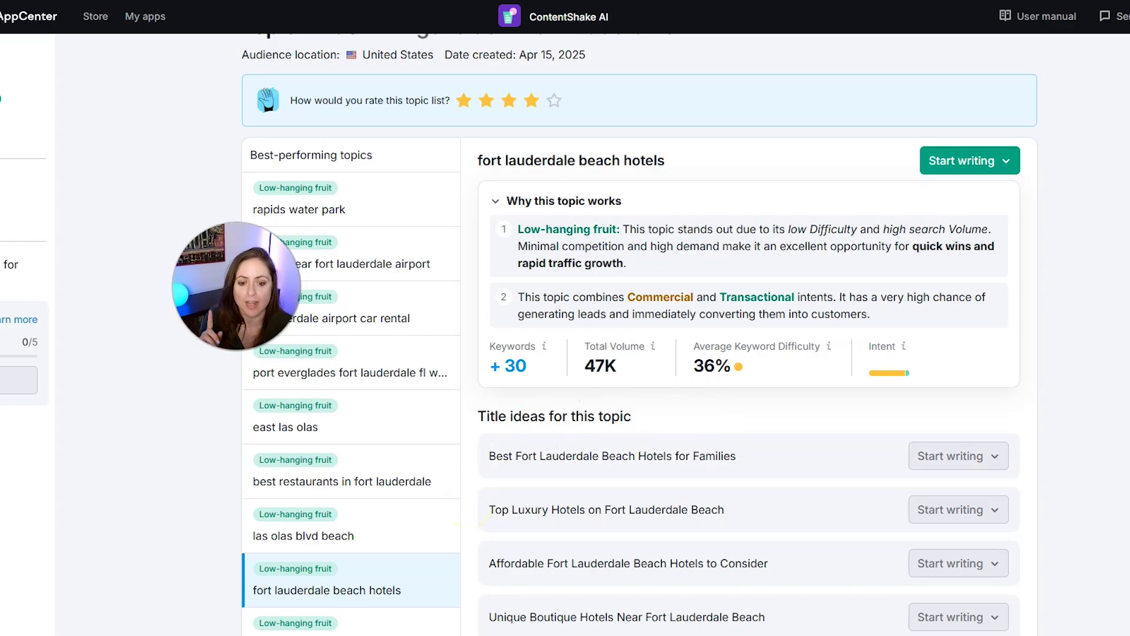
# Start generating an AI article from the title idea "Romantic Getaways: Fort Lauderdale Beach Hotels"
pyautogui.click(1000, 163)
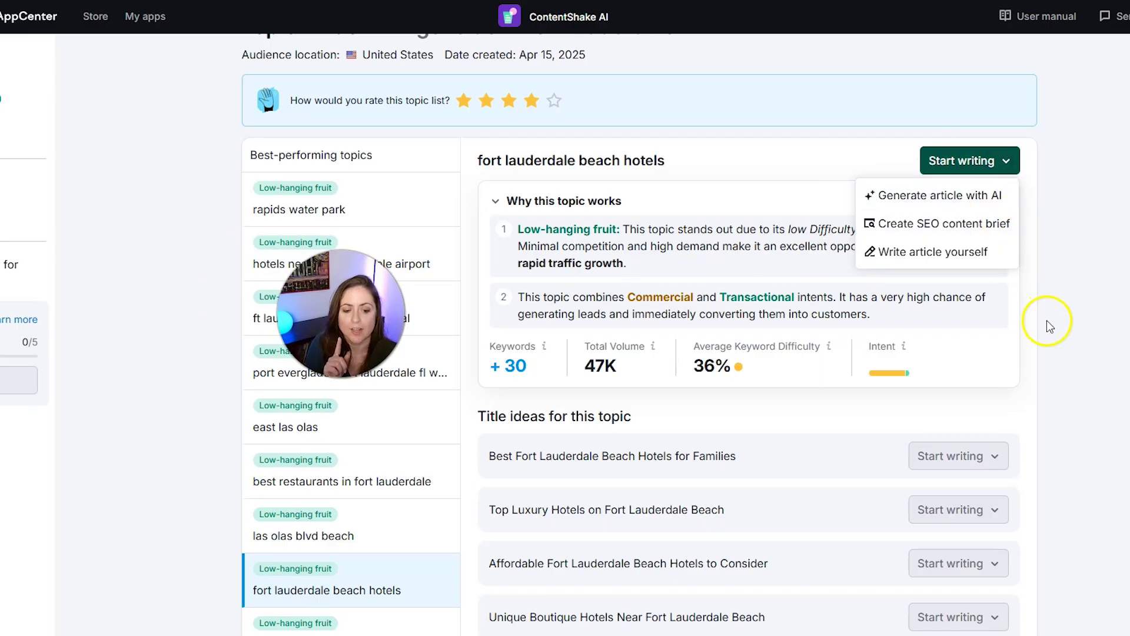
pyautogui.click(974, 320)
pyautogui.scroll(-1, 926, 336)
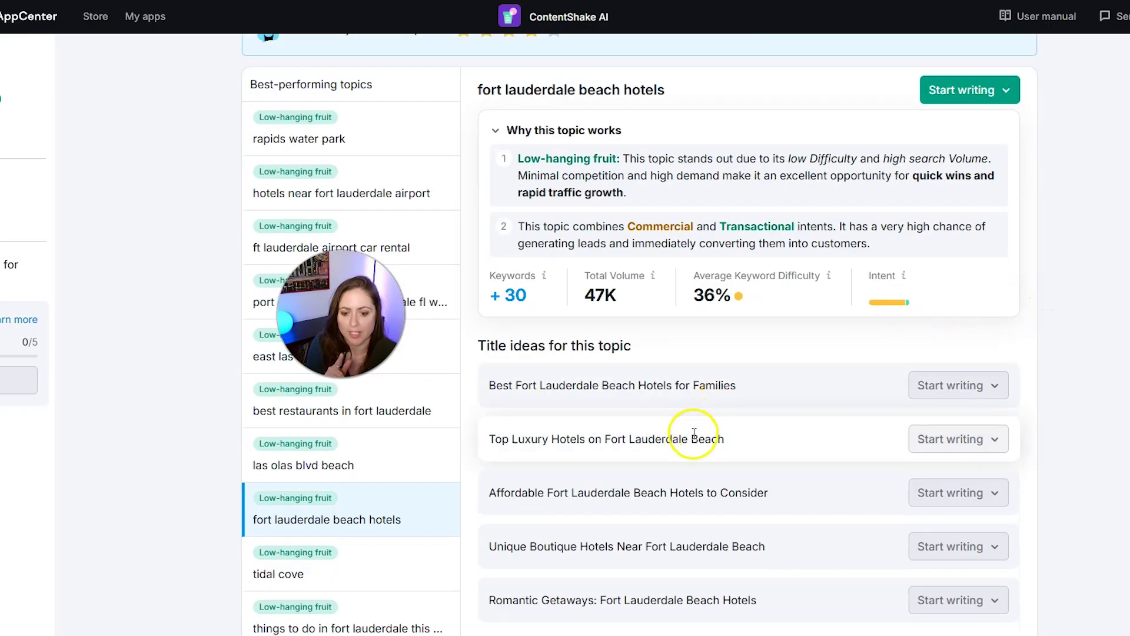
pyautogui.scroll(-1, 694, 433)
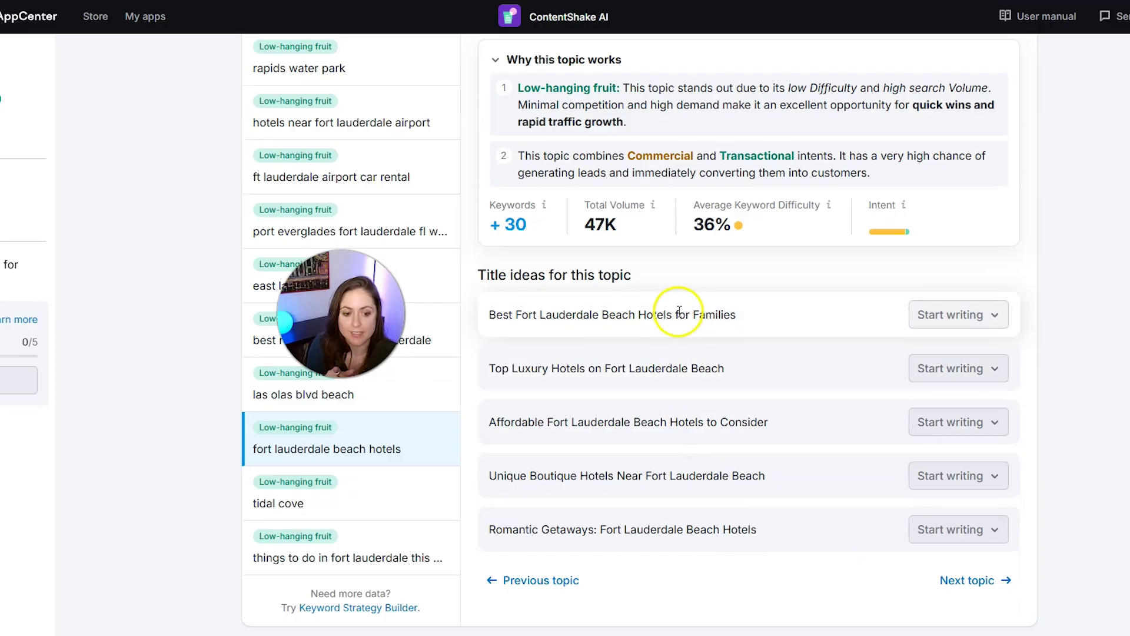
pyautogui.click(1003, 315)
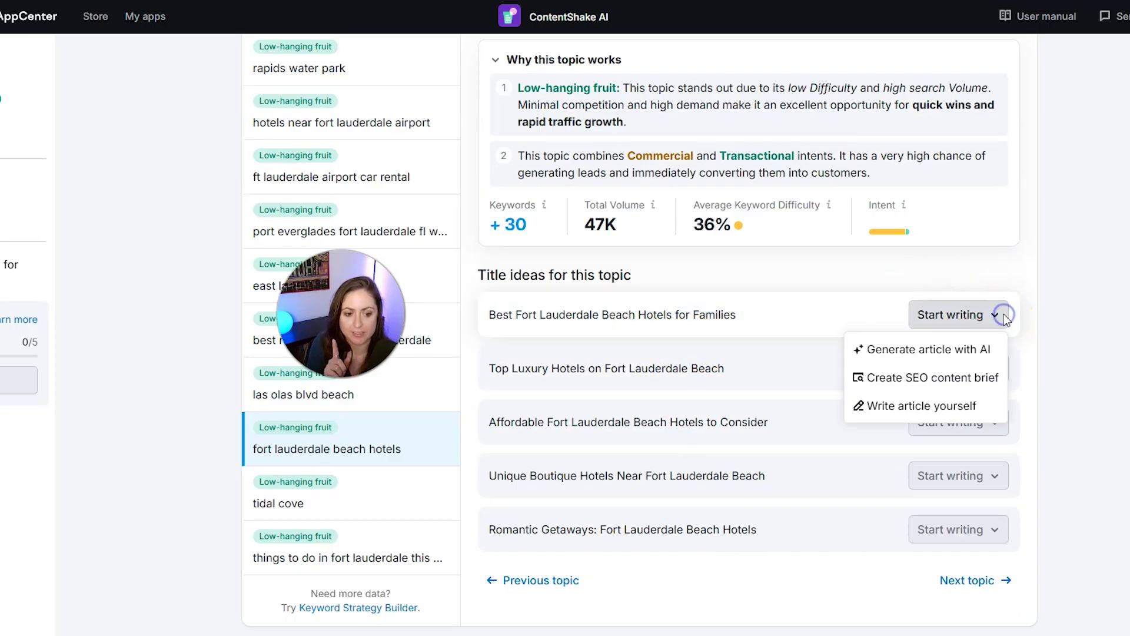
pyautogui.click(1025, 348)
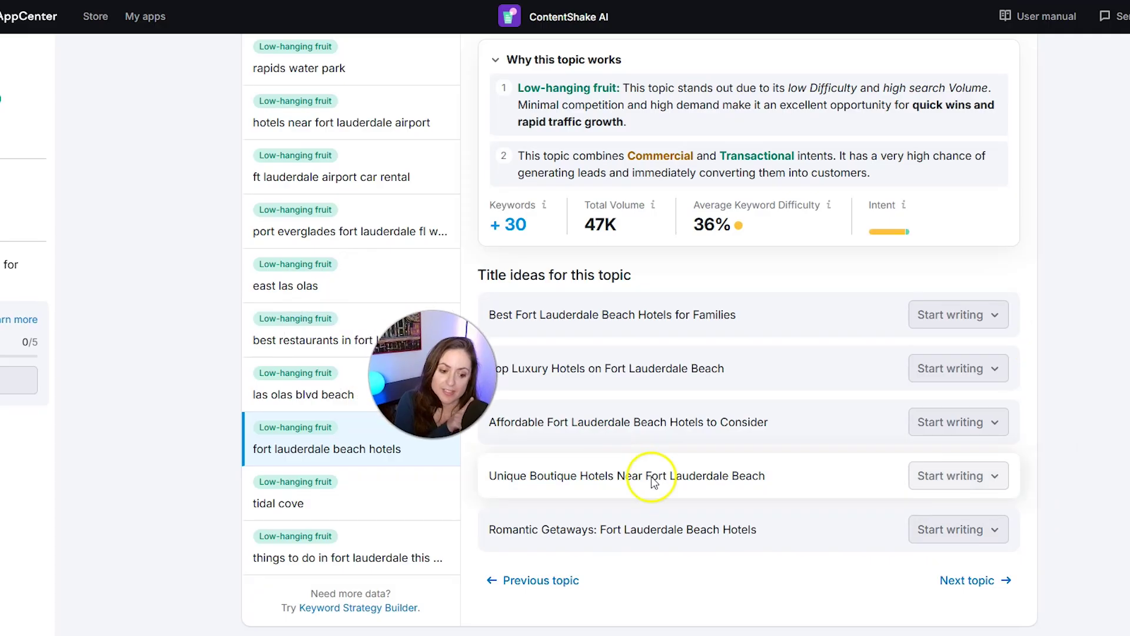
pyautogui.click(992, 530)
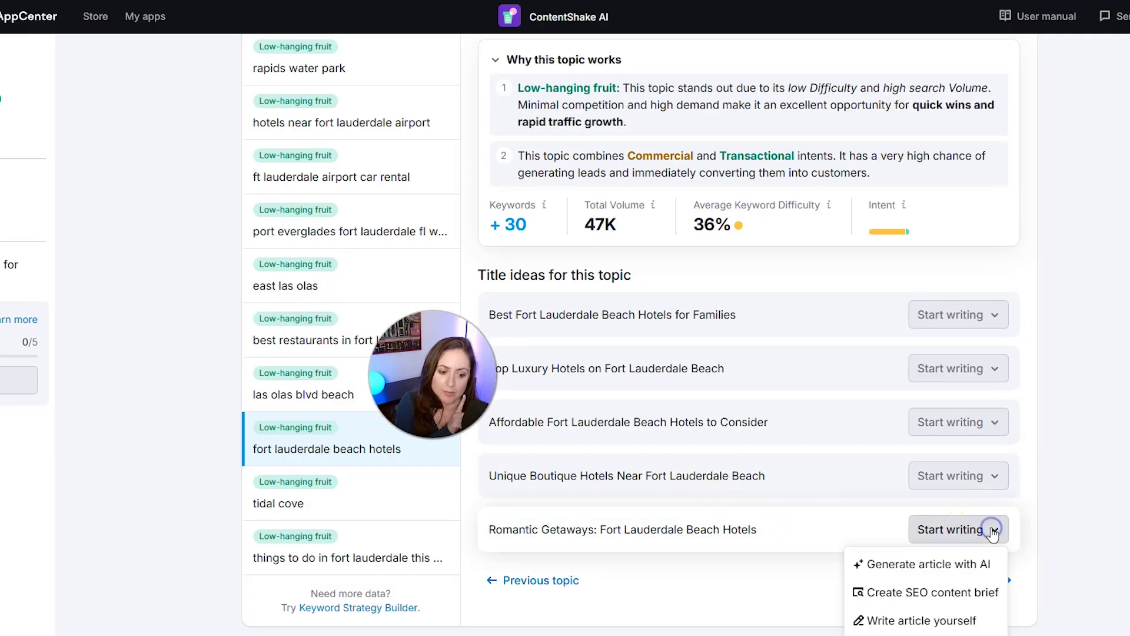
pyautogui.click(901, 567)
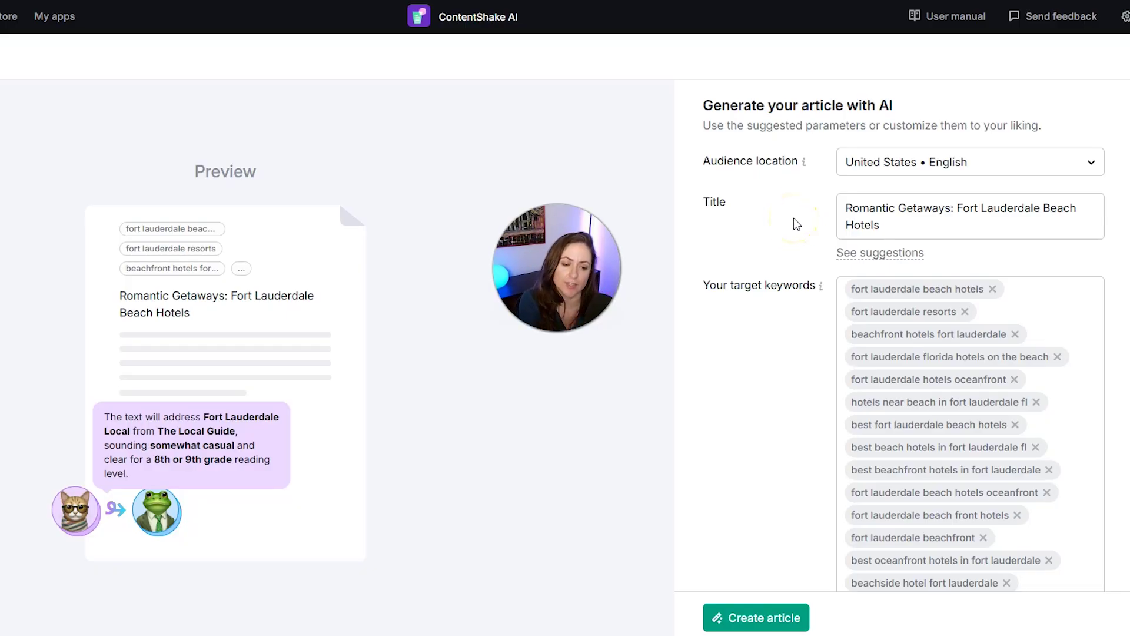
# Choose Fort Lauderdale, Florida, United States as the target city in the article's audience location settings
pyautogui.click(861, 171)
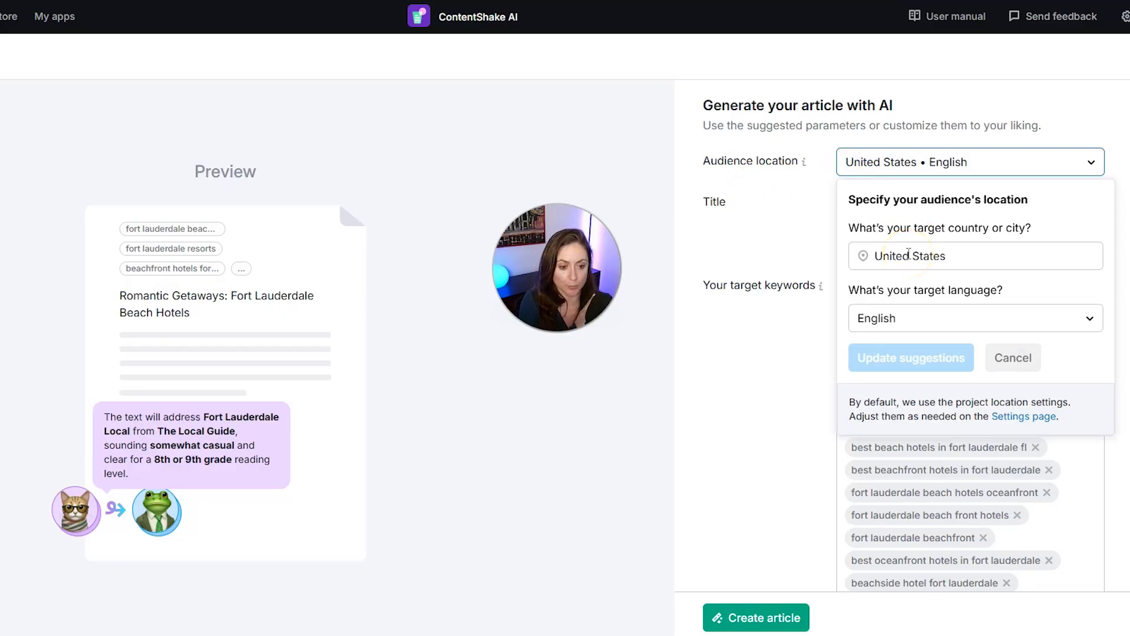
pyautogui.click(909, 254)
pyautogui.write('fort lauderdal')
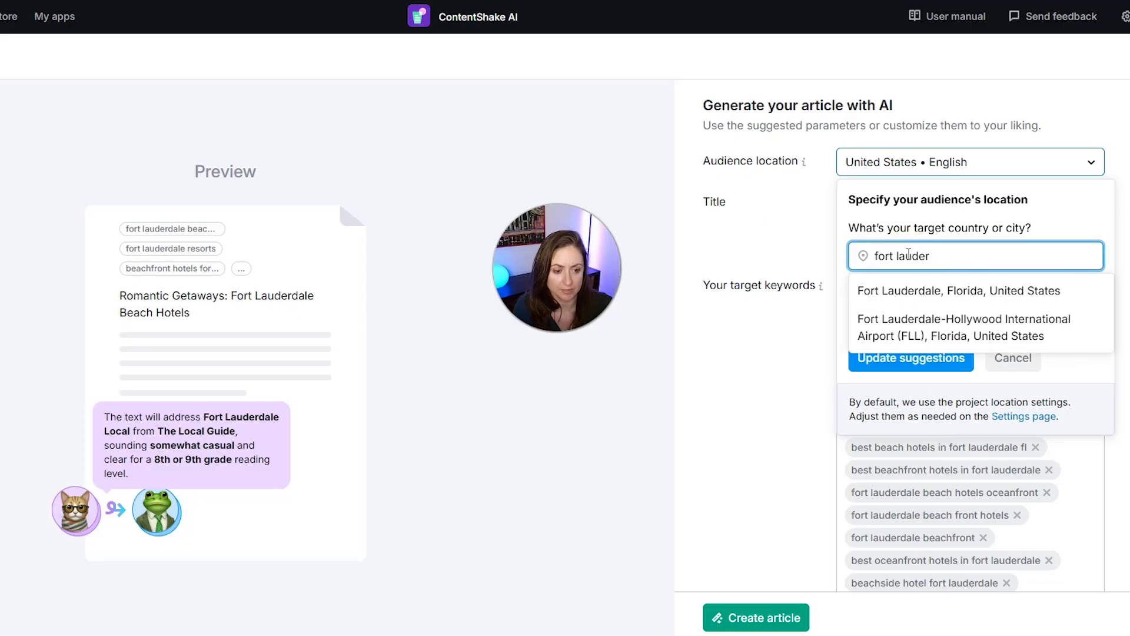
pyautogui.click(950, 296)
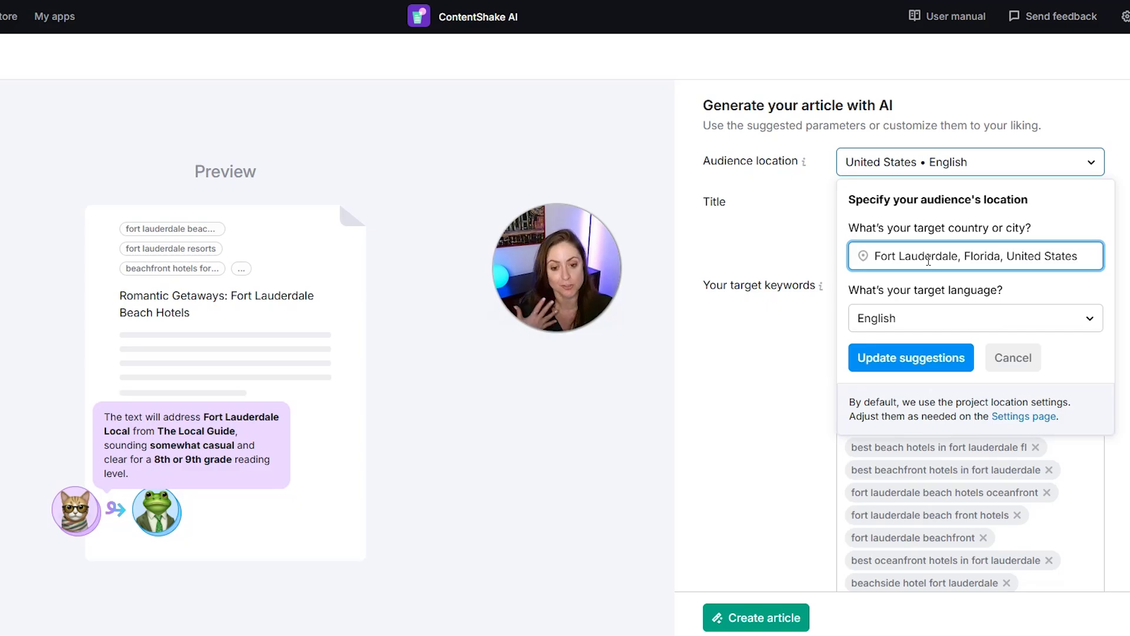
# Set the target location back to United States and update the article suggestions
pyautogui.click(927, 259)
pyautogui.tripleClick(989, 253)
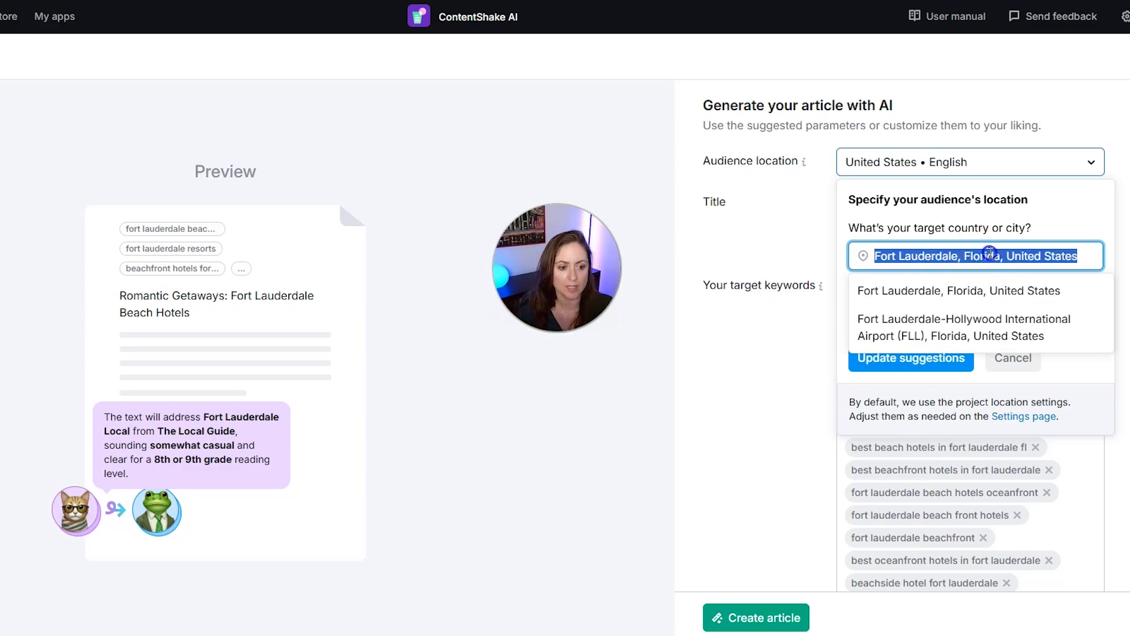
pyautogui.moveTo(999, 255); pyautogui.dragTo(721, 260)
pyautogui.press('BackSpace')
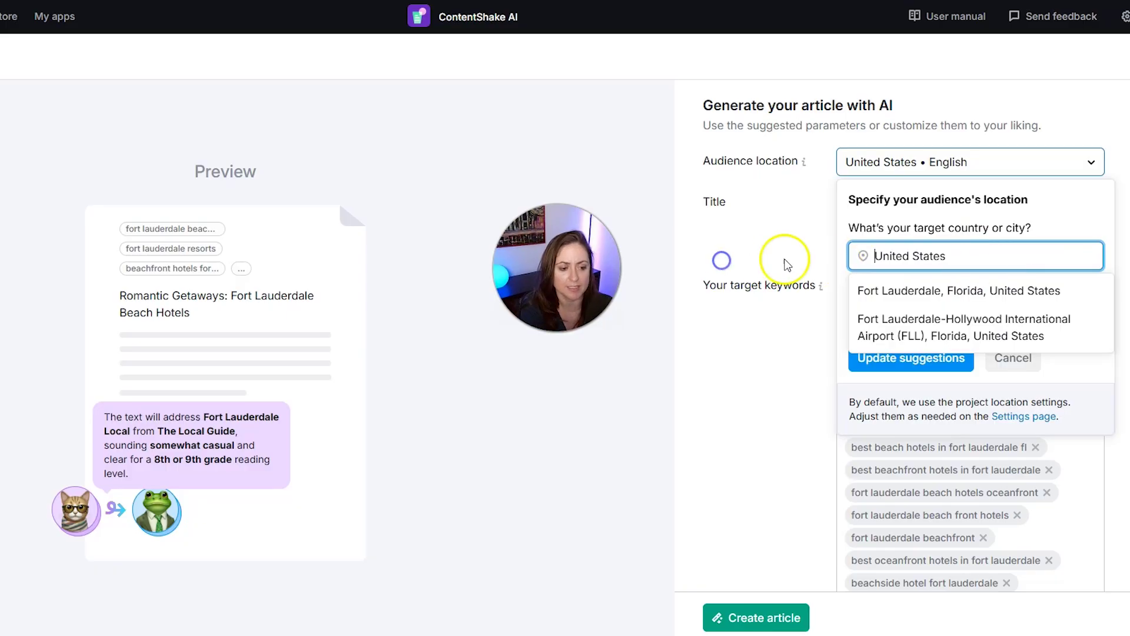
pyautogui.click(922, 292)
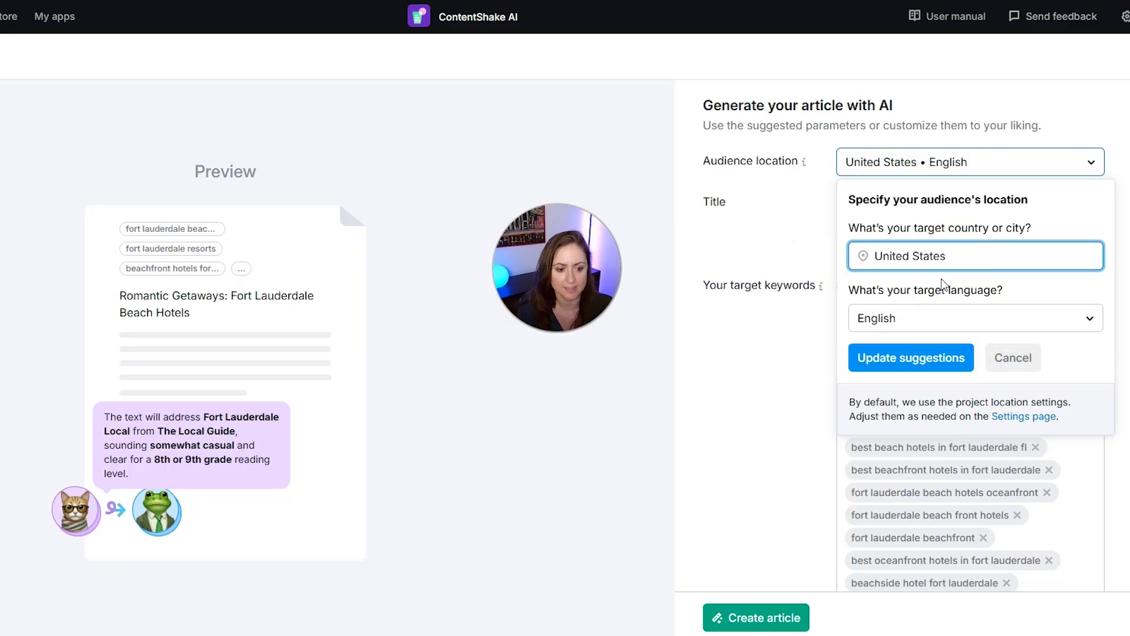
pyautogui.click(905, 371)
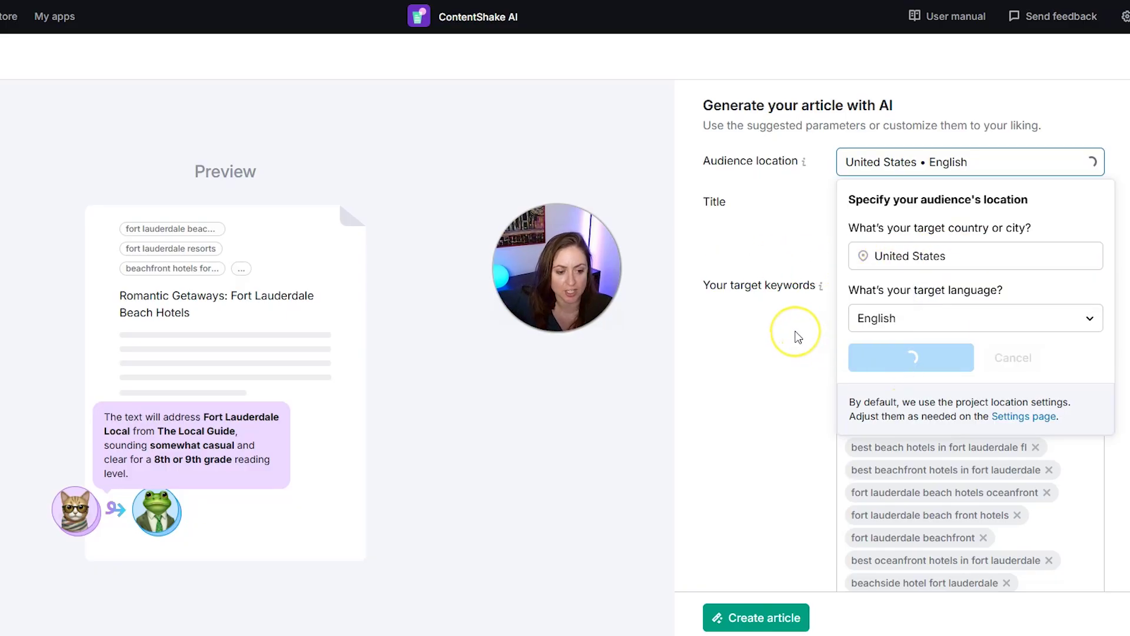
# Review the target keywords and create the article with an extra SEO boost and relevant Unsplash images
pyautogui.scroll(-1, 798, 337)
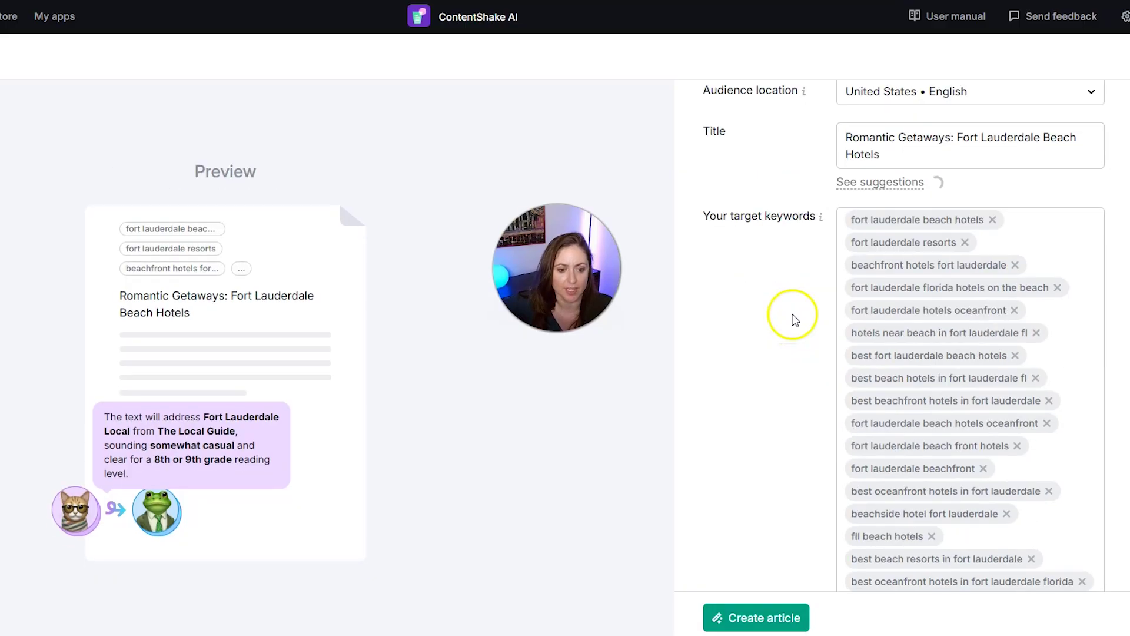
pyautogui.scroll(-1, 889, 290)
pyautogui.scroll(-1, 879, 336)
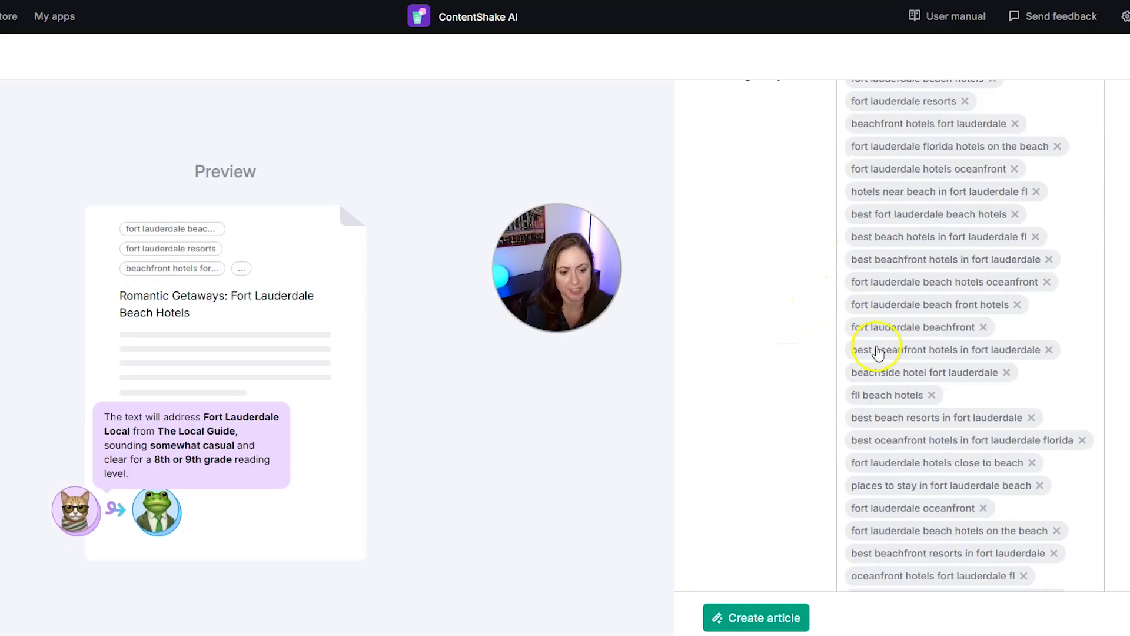
pyautogui.scroll(-3, 889, 389)
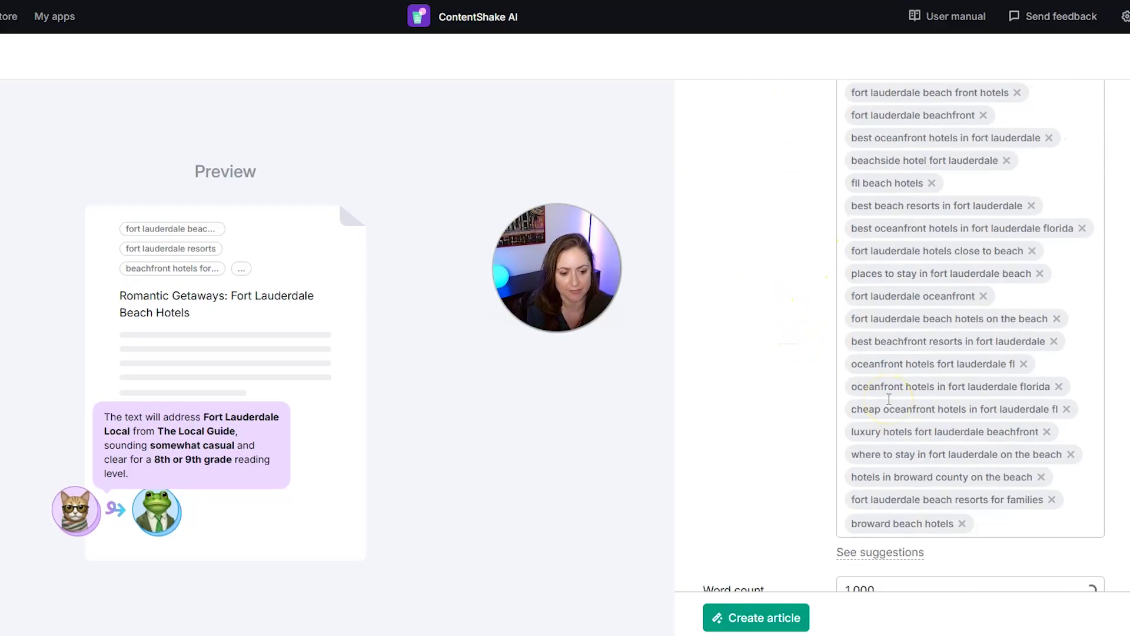
pyautogui.scroll(5, 889, 399)
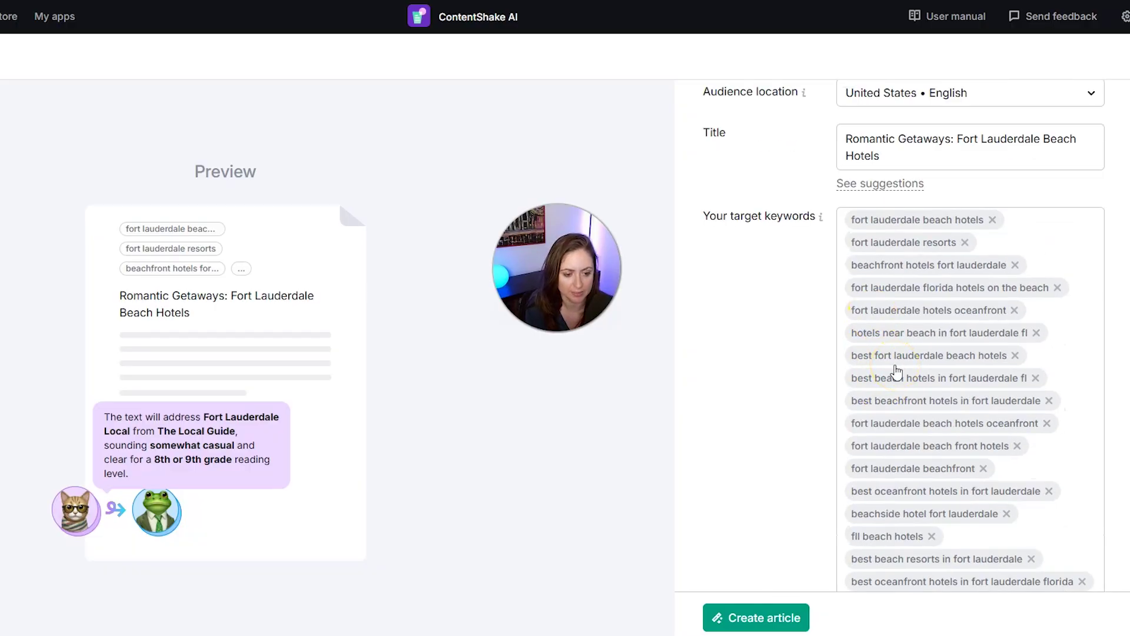
pyautogui.scroll(-6, 896, 371)
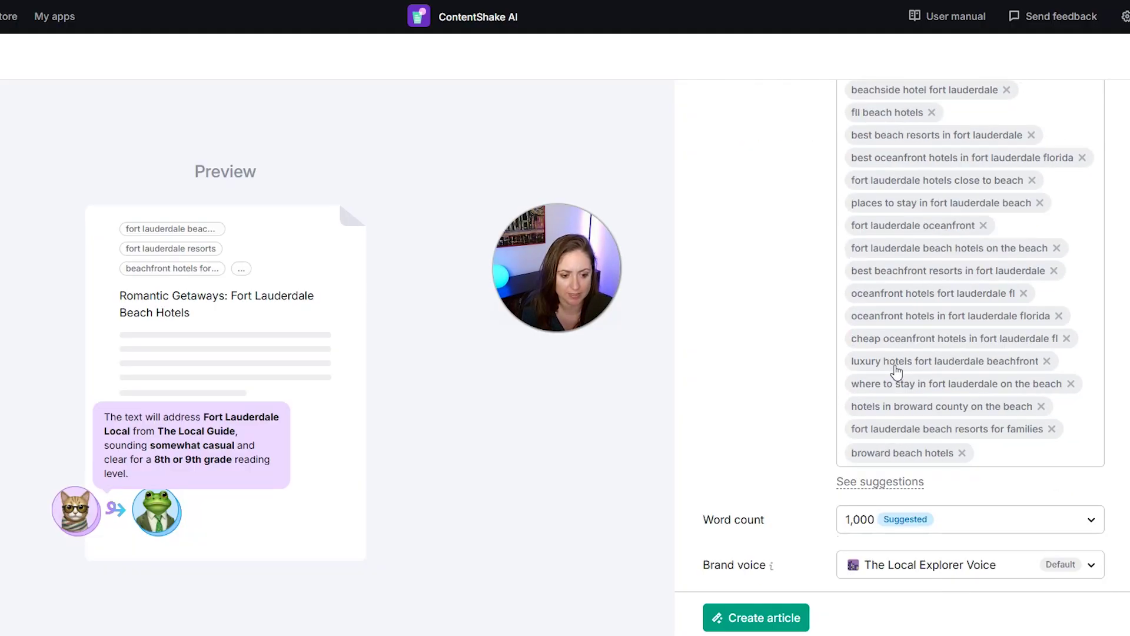
pyautogui.scroll(-2, 896, 371)
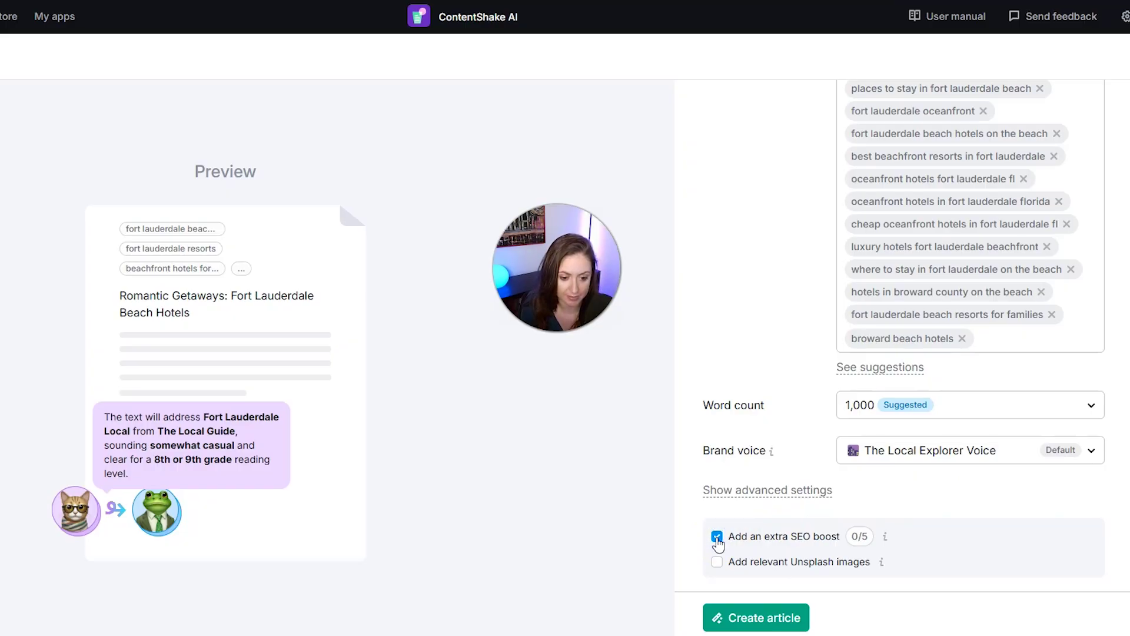
pyautogui.moveTo(886, 538)
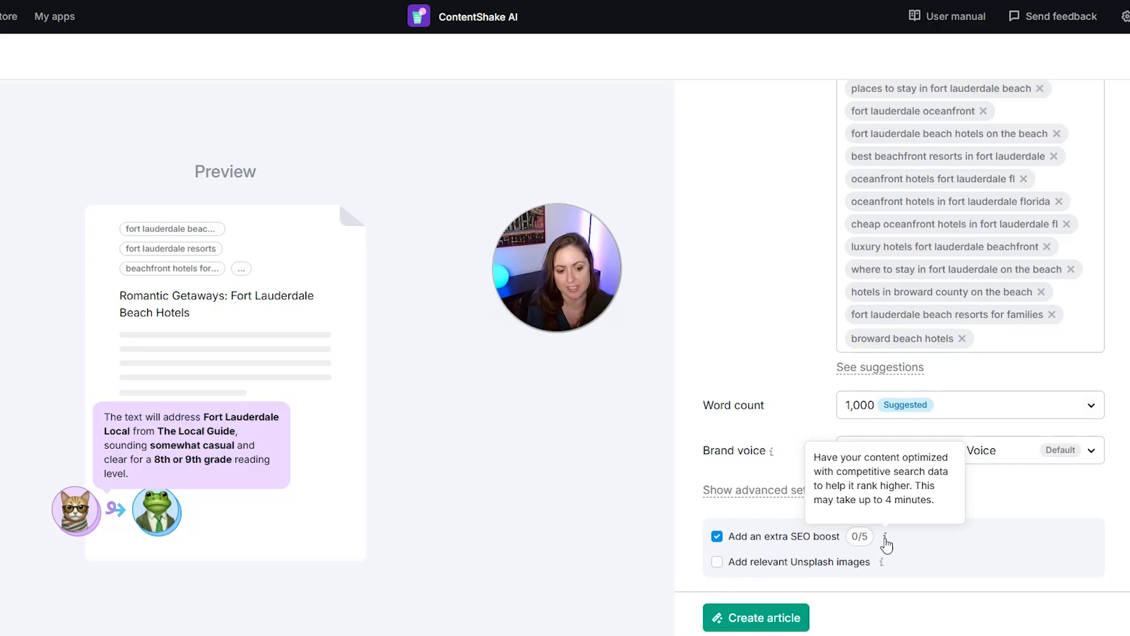
pyautogui.click(717, 565)
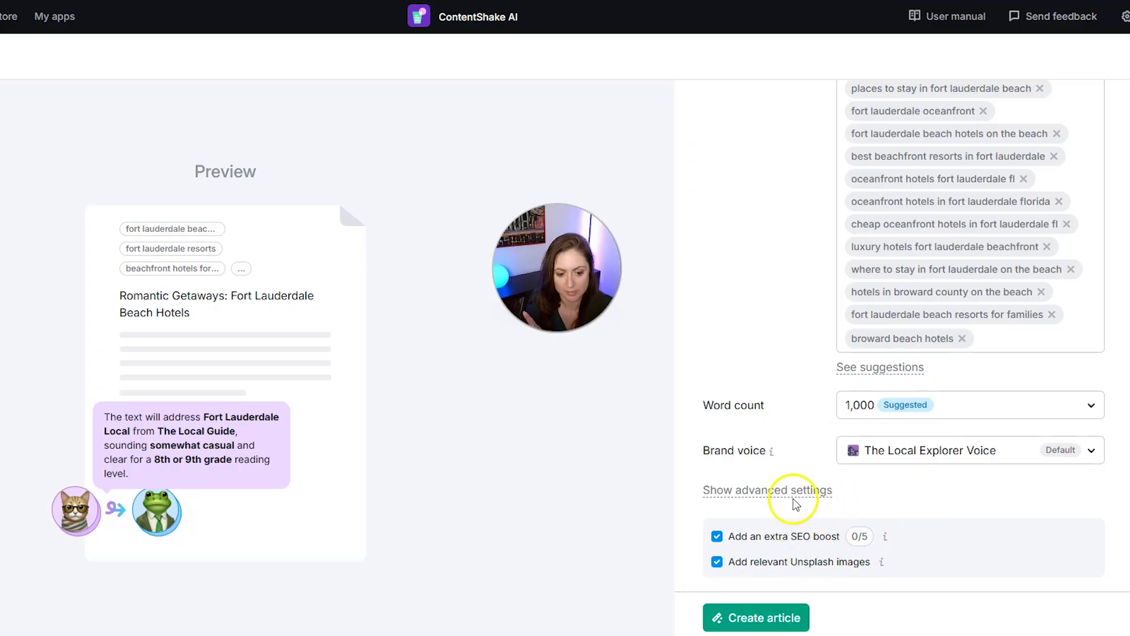
pyautogui.click(786, 616)
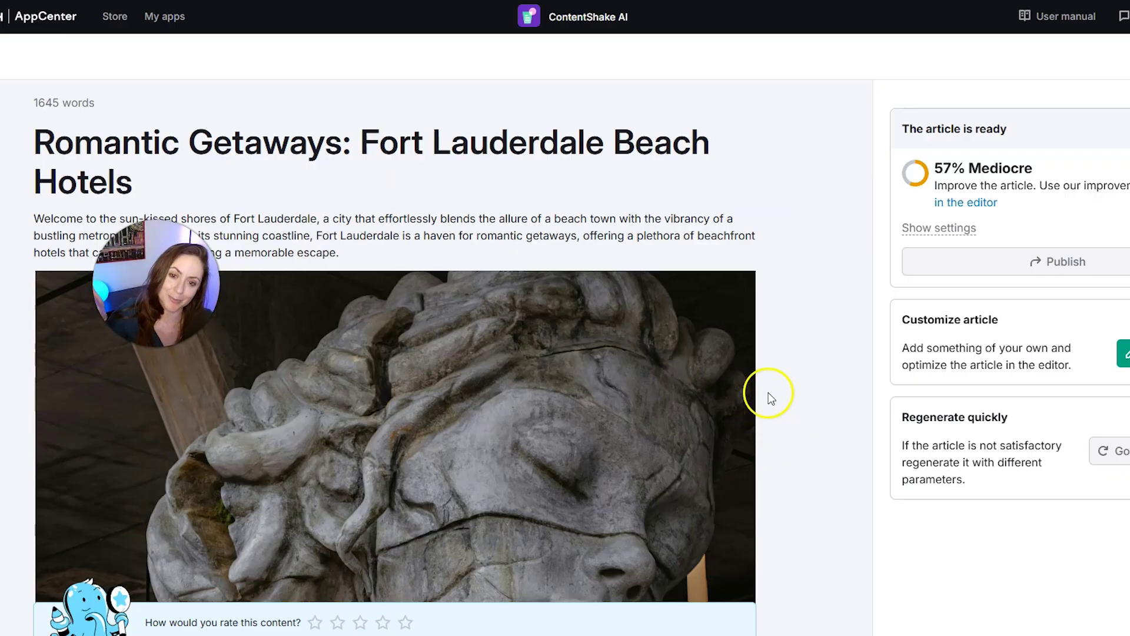
# Read through the generated article and check how well its inserted images suit the Fort Lauderdale hotel sections
pyautogui.scroll(-5, 762, 403)
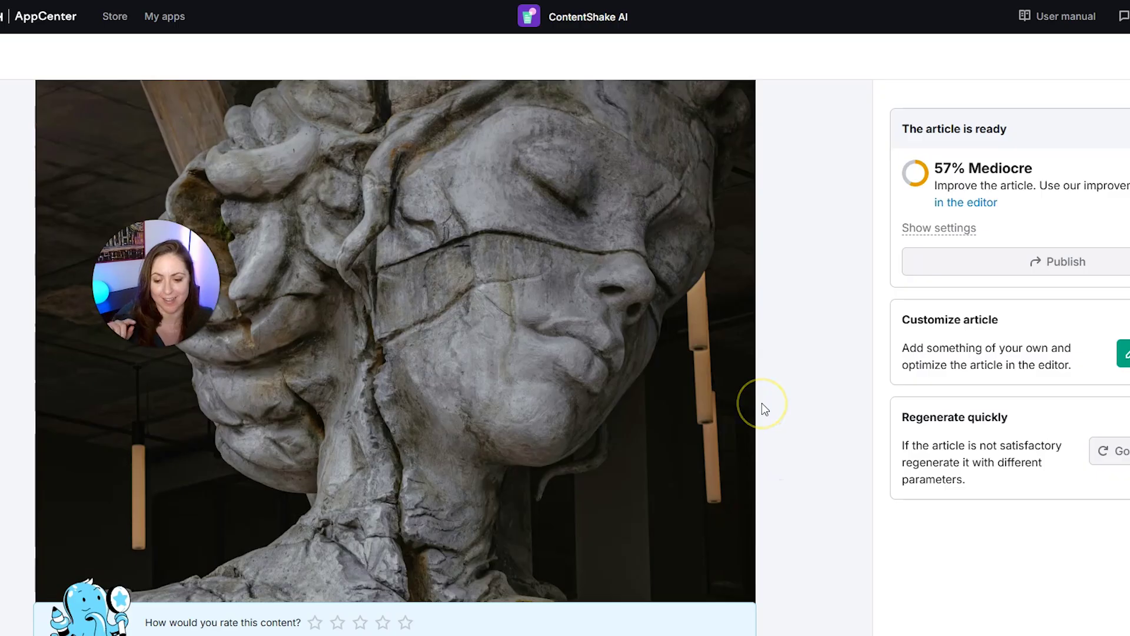
pyautogui.scroll(-5, 762, 403)
pyautogui.scroll(3, 762, 402)
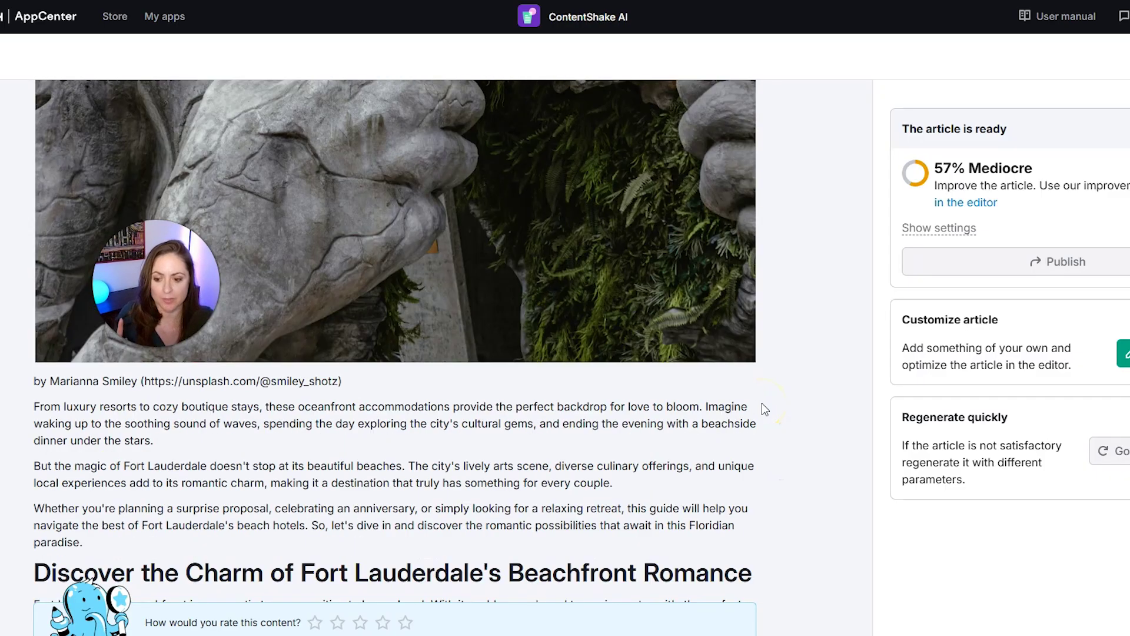
pyautogui.scroll(5, 762, 403)
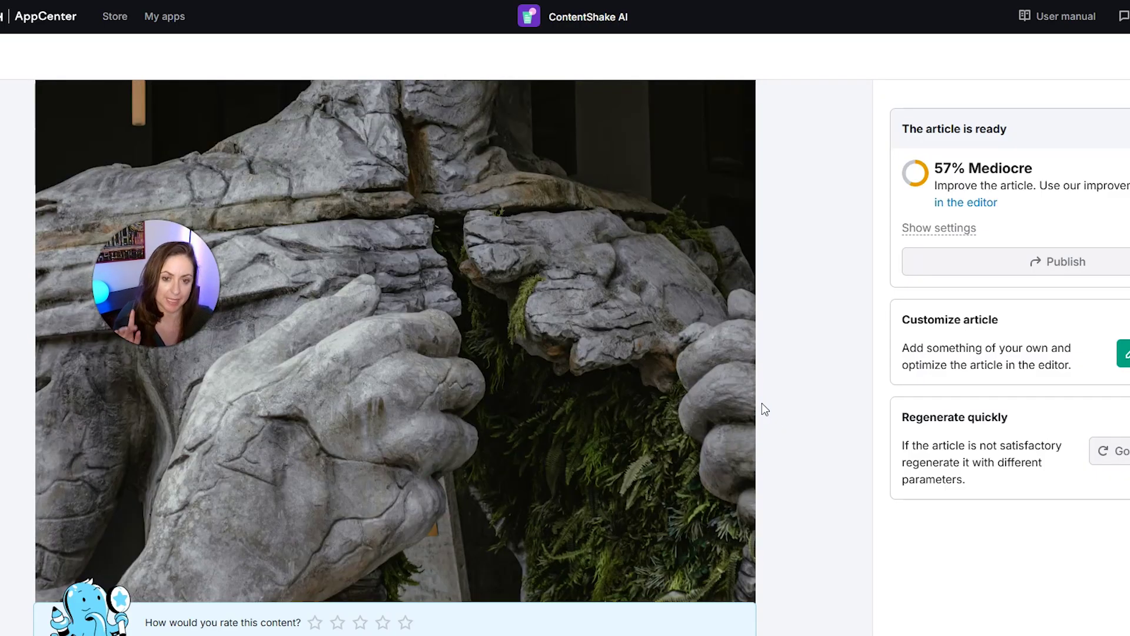
pyautogui.scroll(4, 762, 403)
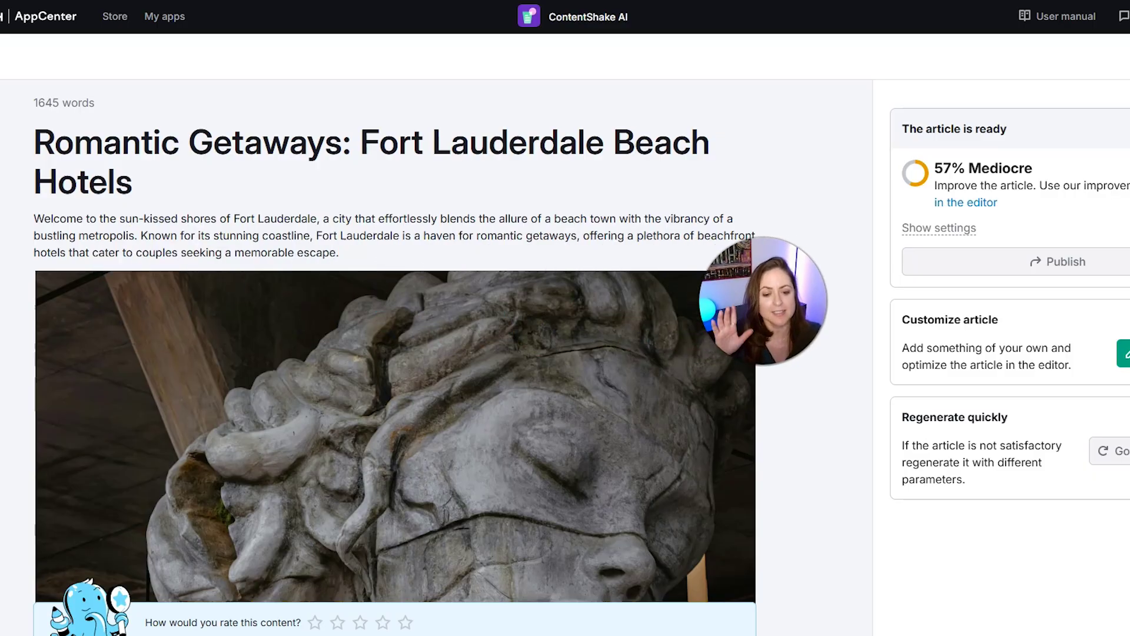
pyautogui.scroll(-7, 309, 349)
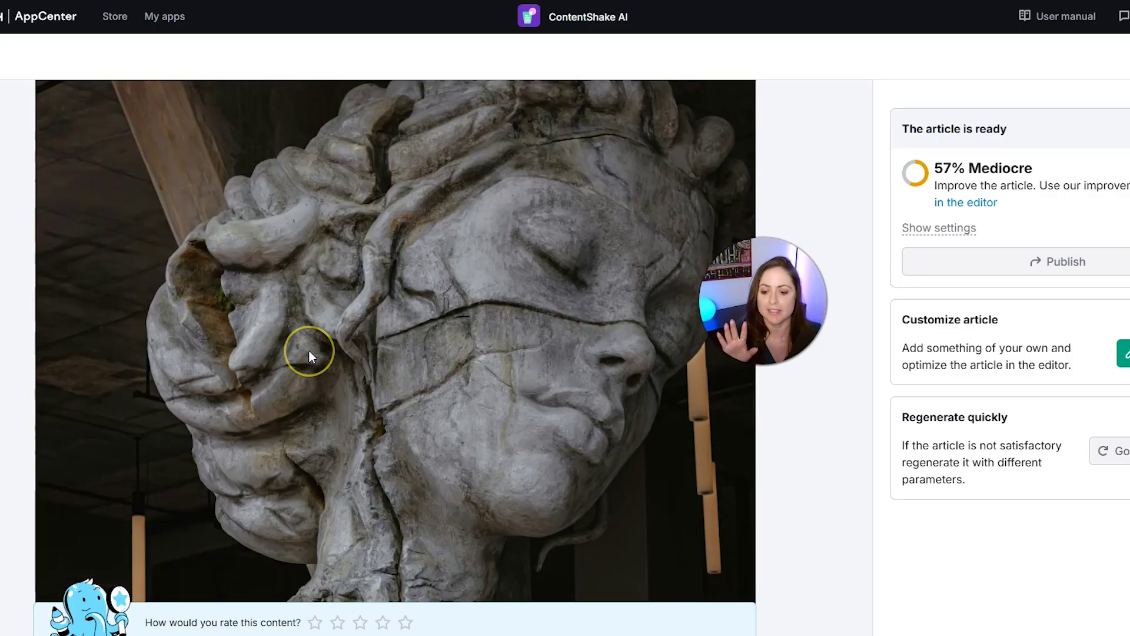
pyautogui.scroll(-2, 309, 350)
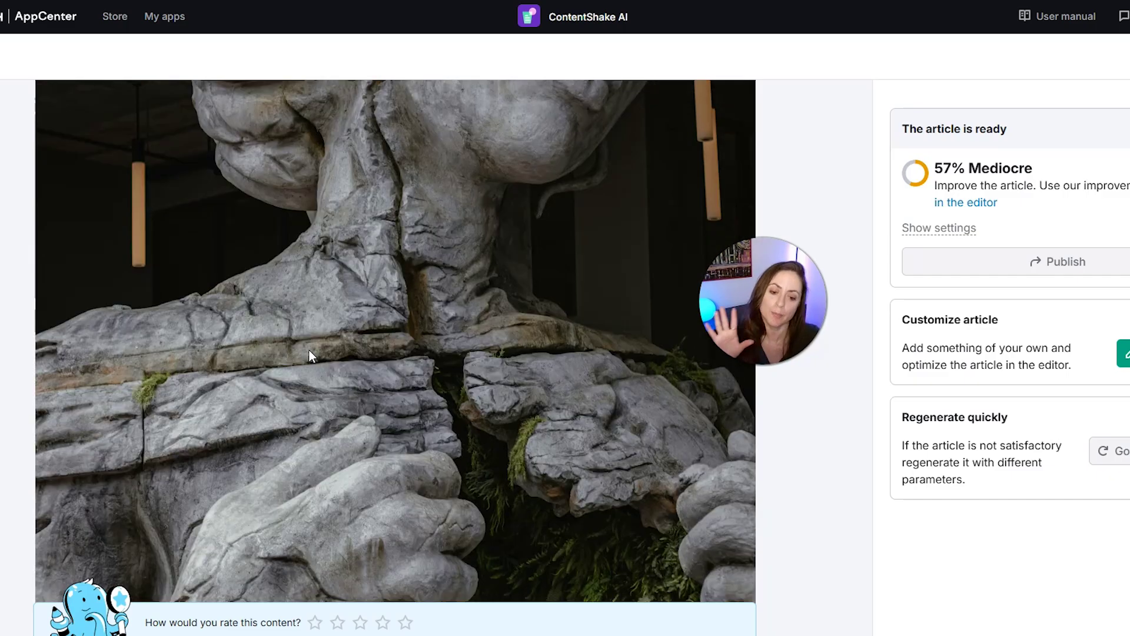
pyautogui.scroll(-1, 309, 350)
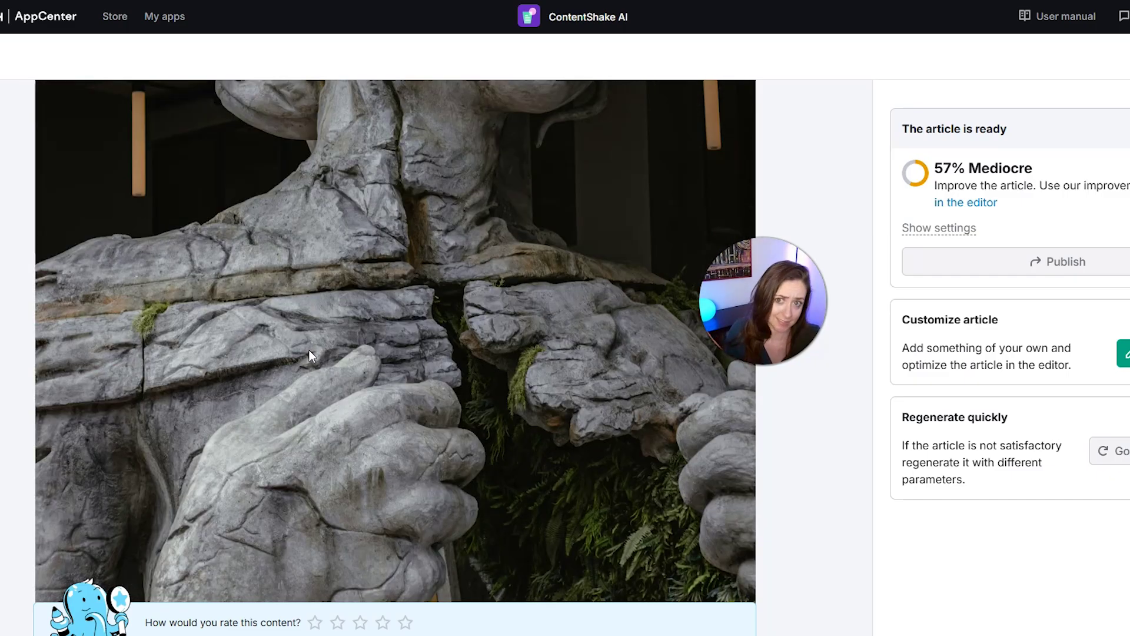
pyautogui.scroll(-7, 309, 350)
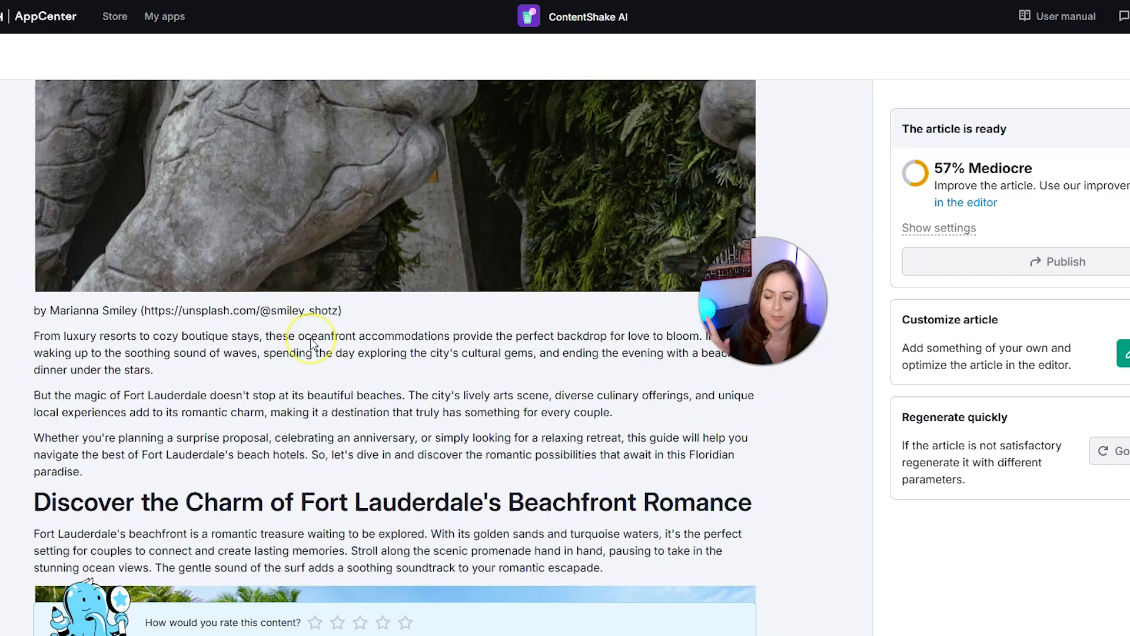
pyautogui.scroll(-5, 311, 344)
pyautogui.scroll(-3, 310, 338)
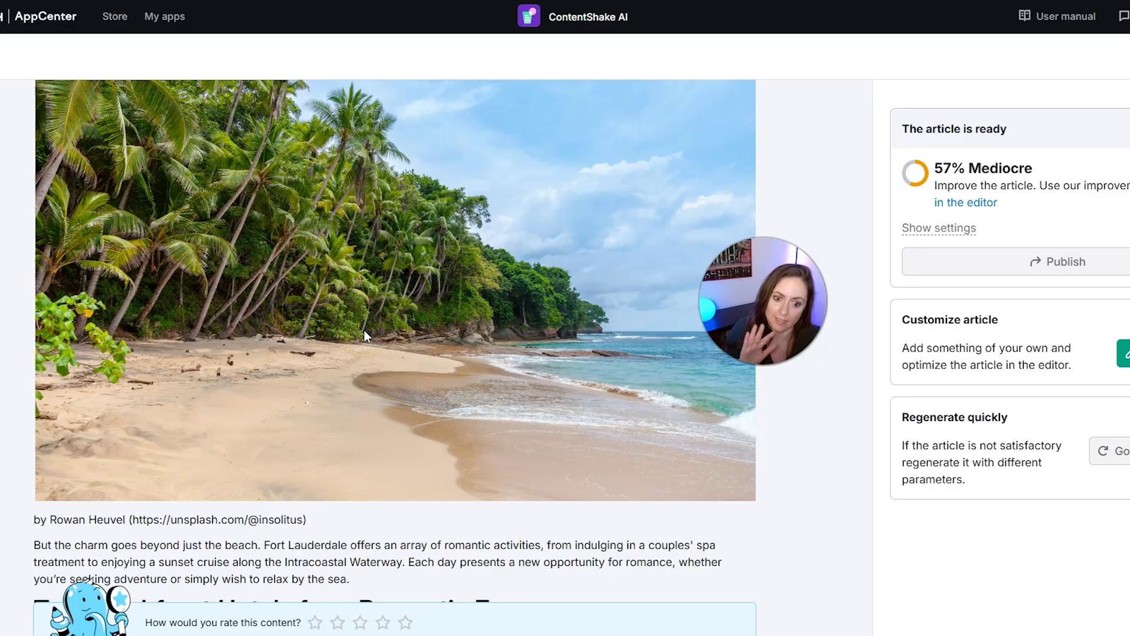
pyautogui.scroll(-6, 364, 331)
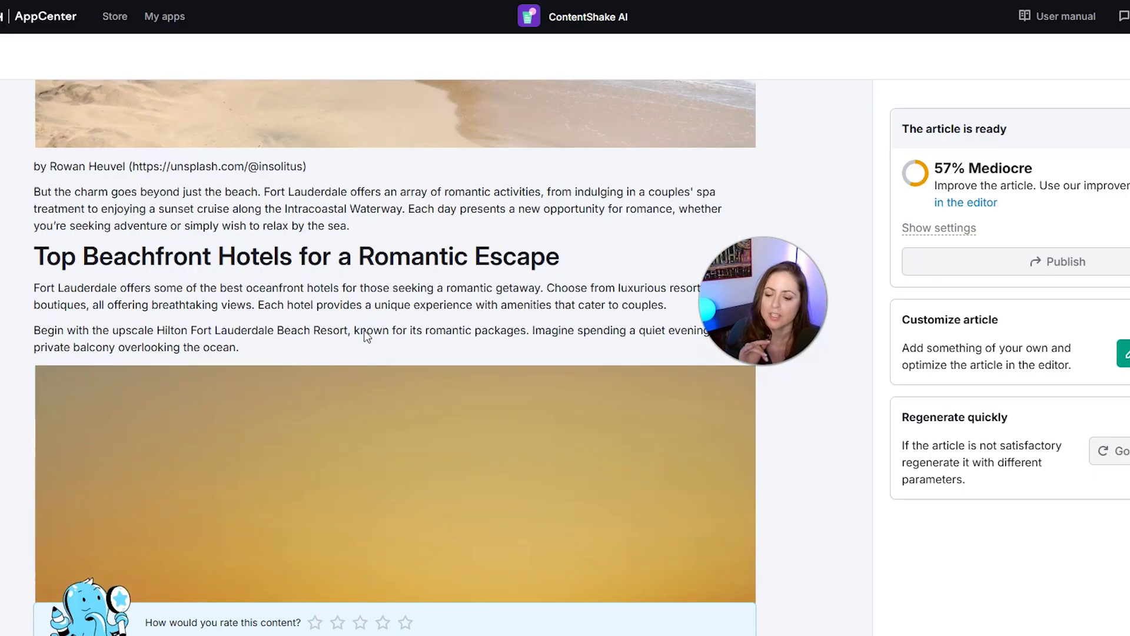
pyautogui.scroll(-15, 366, 336)
pyautogui.scroll(-7, 365, 336)
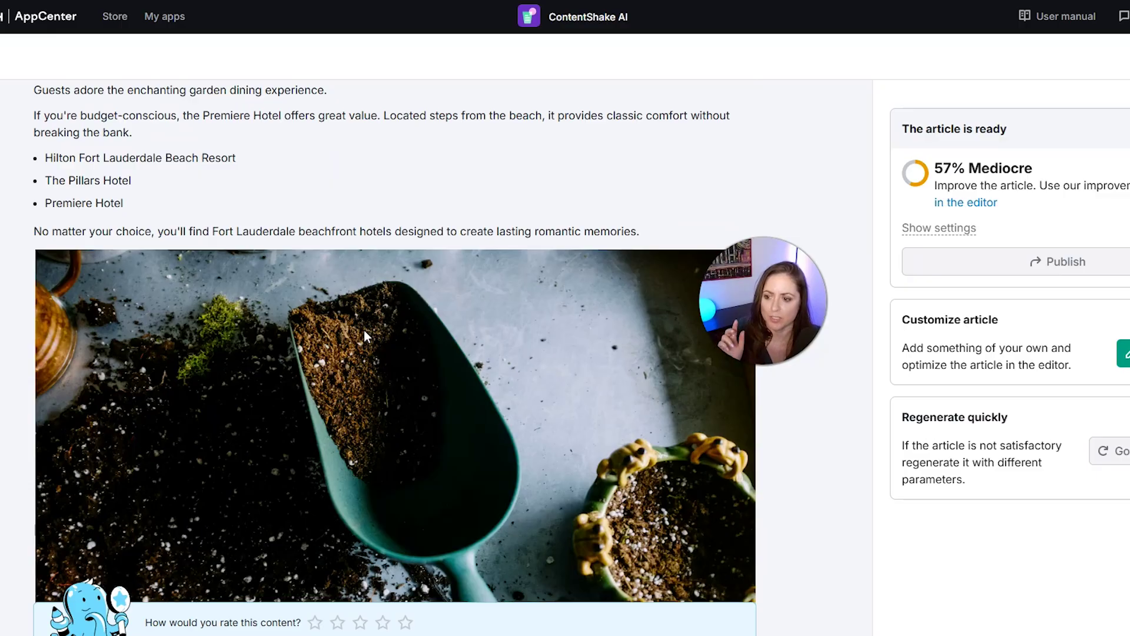
pyautogui.scroll(-9, 364, 330)
pyautogui.scroll(-6, 364, 330)
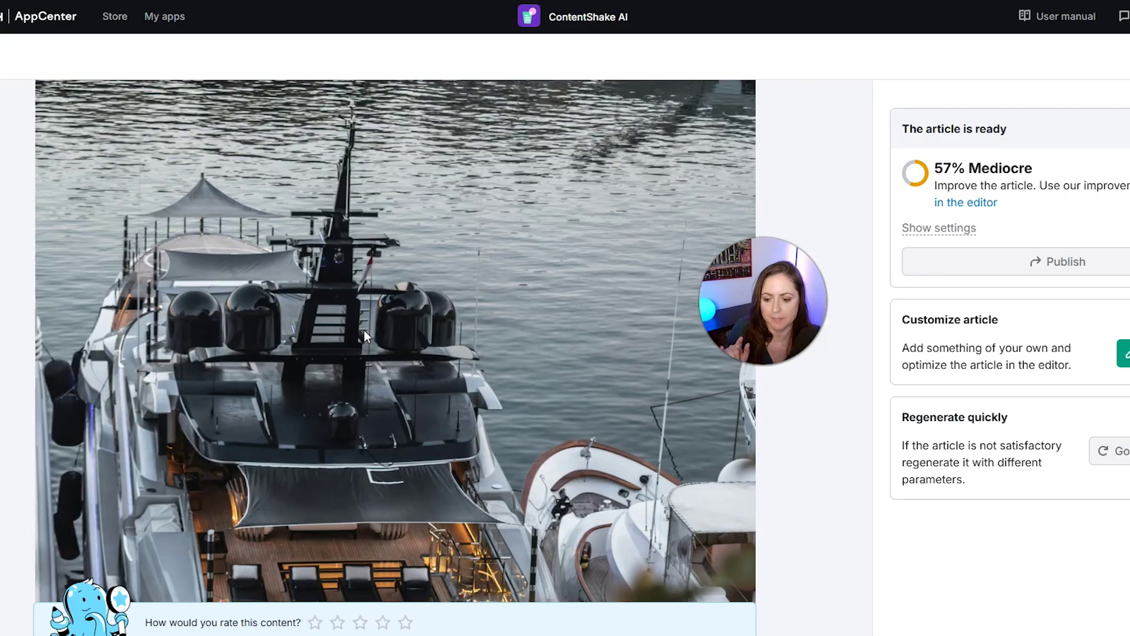
# Open the generated Fort Lauderdale article in the editor to work on its improvement tips
pyautogui.scroll(14, 364, 330)
pyautogui.scroll(18, 364, 335)
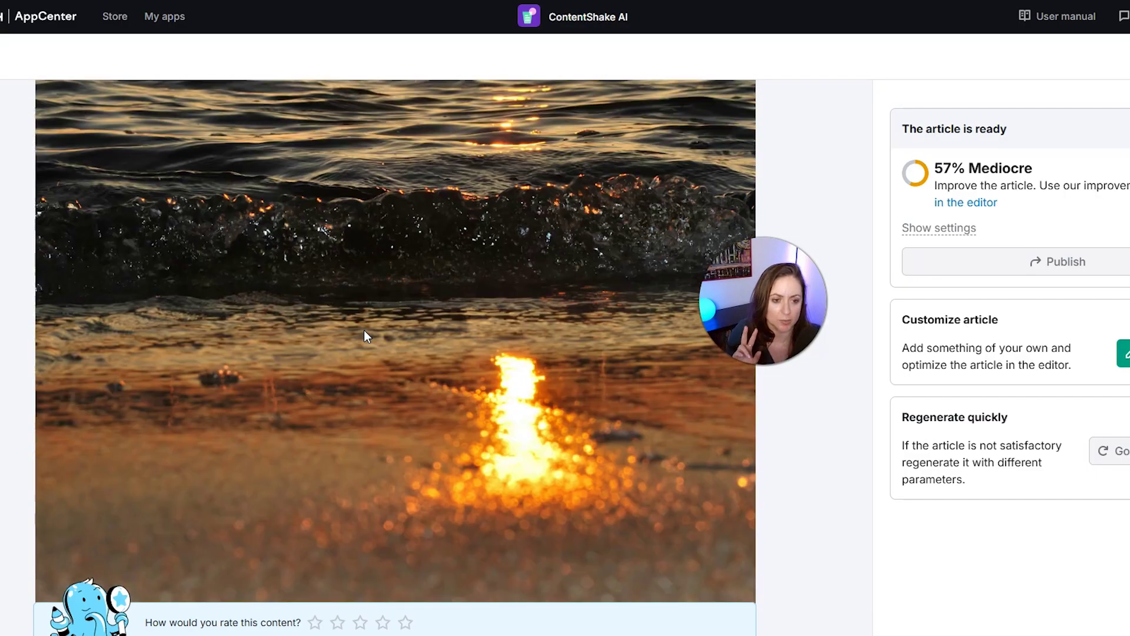
pyautogui.scroll(10, 365, 336)
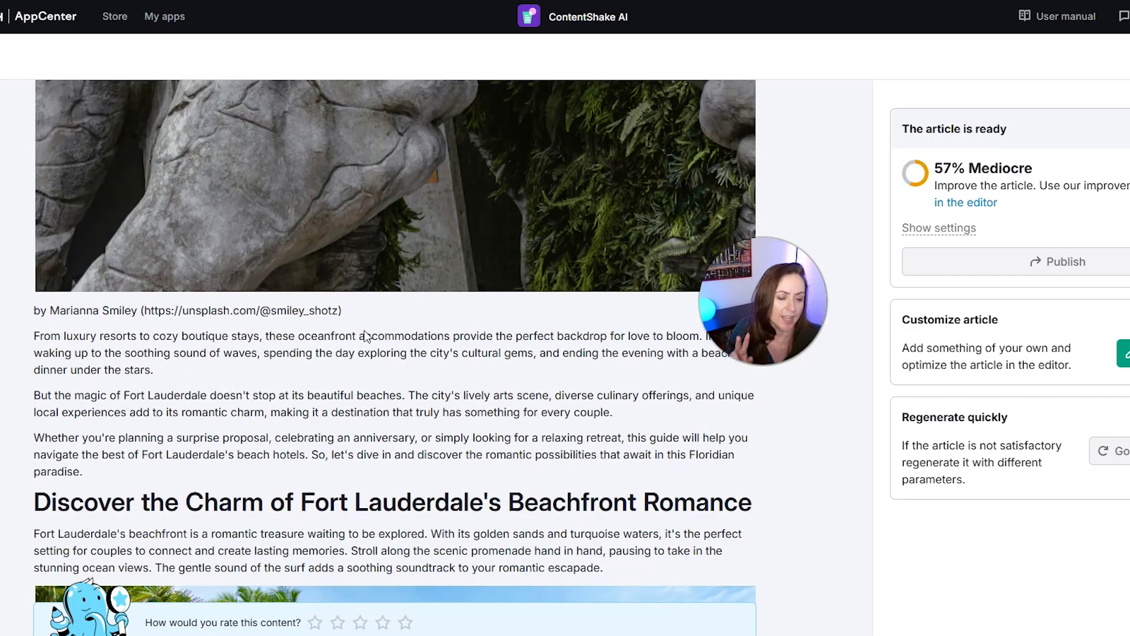
pyautogui.scroll(3, 364, 329)
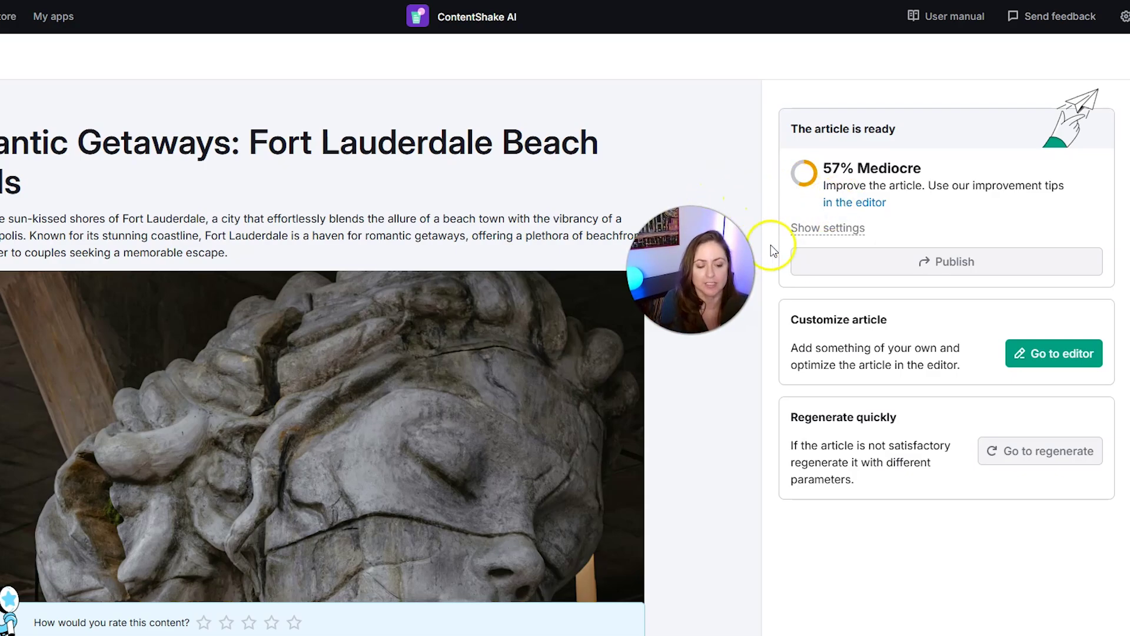
pyautogui.click(853, 209)
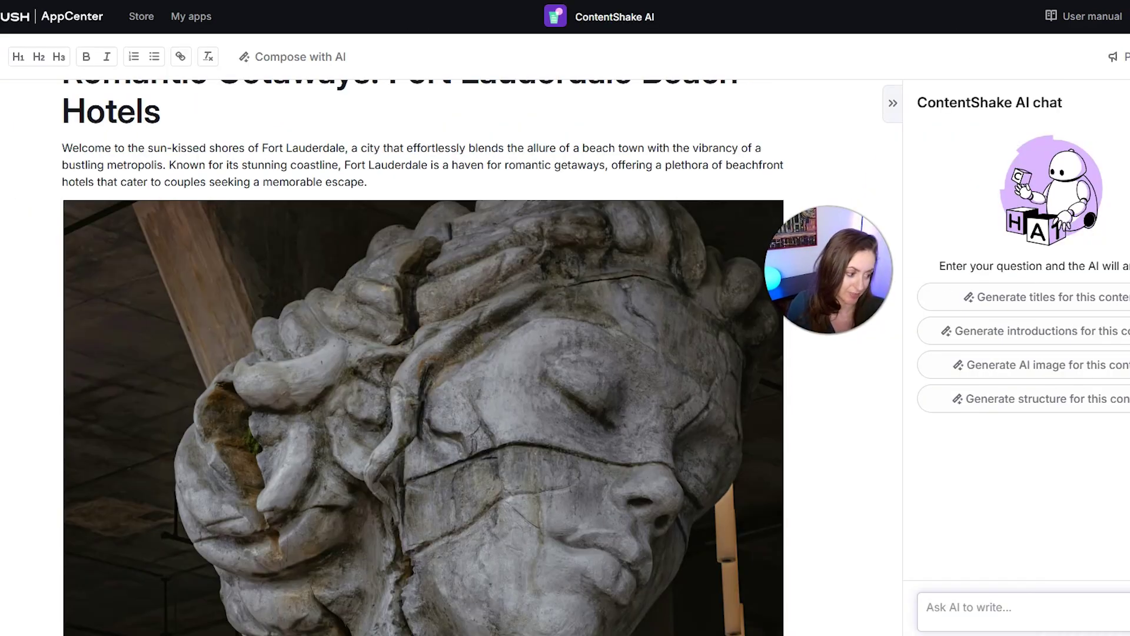
# Add an empty paragraph directly above the "Top Beachfront Hotels for a Romantic Escape" heading
pyautogui.scroll(-10, 611, 405)
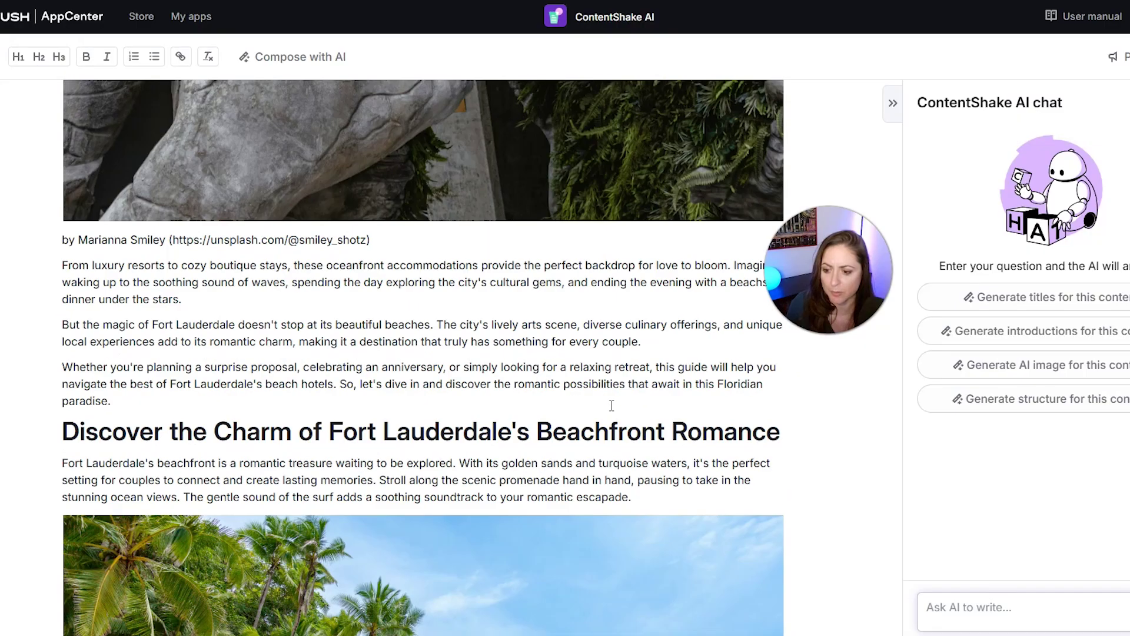
pyautogui.scroll(-10, 612, 405)
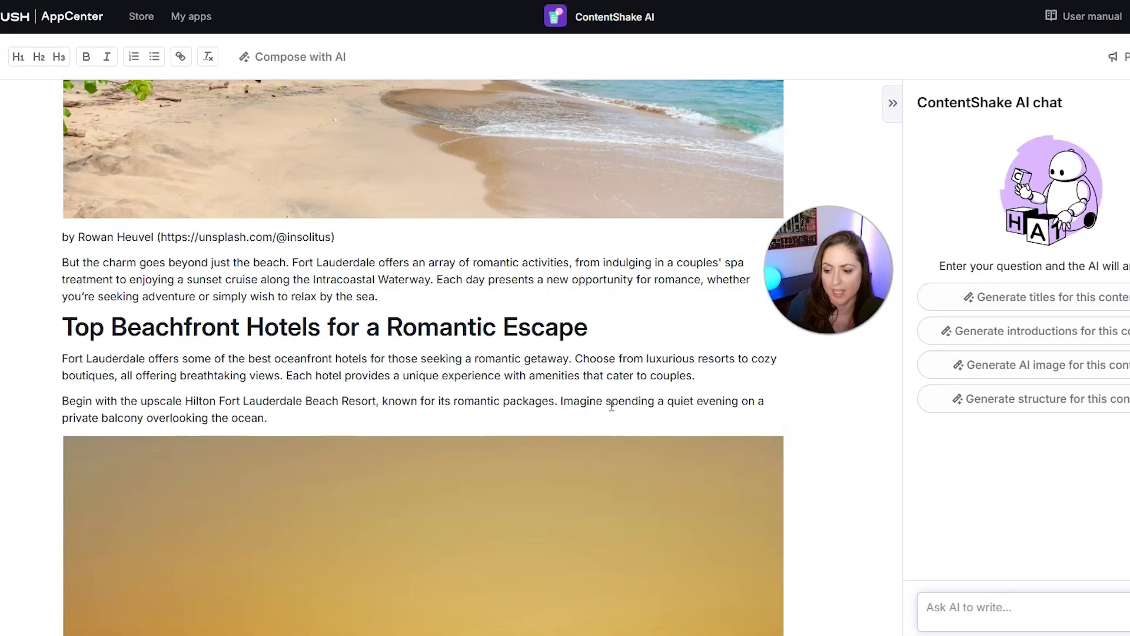
pyautogui.click(432, 301)
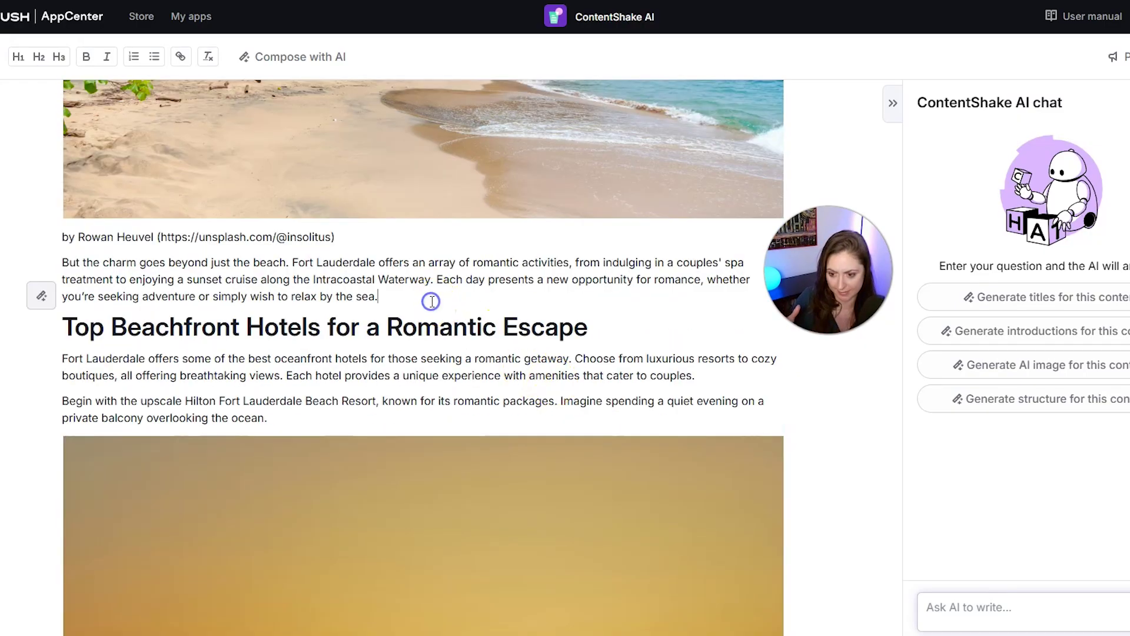
pyautogui.press('Return')
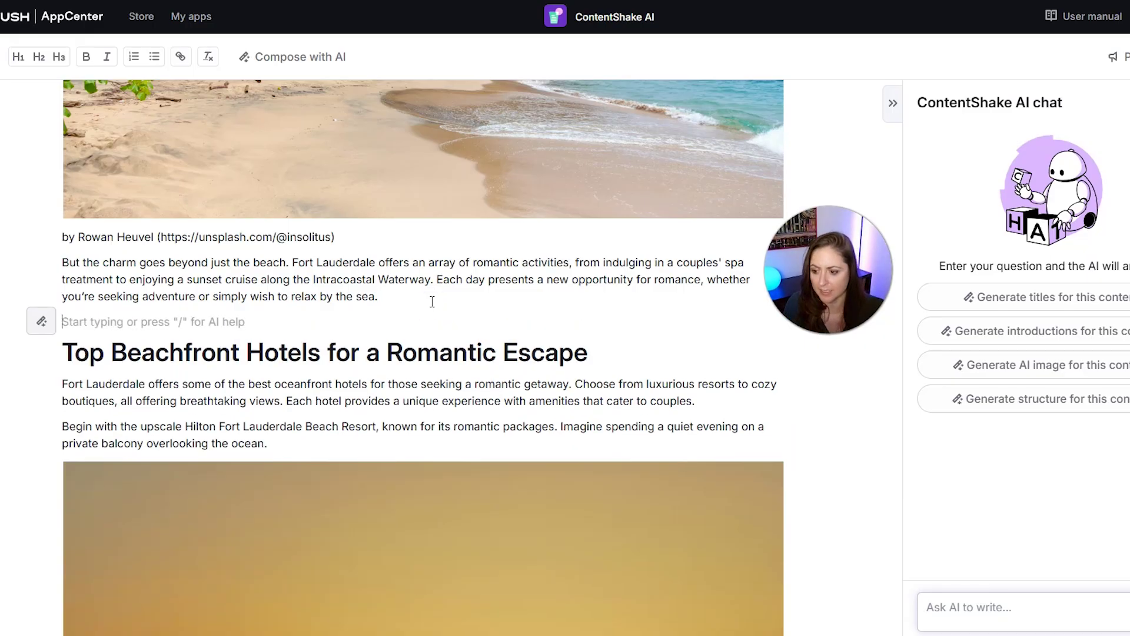
pyautogui.scroll(10, 432, 301)
pyautogui.scroll(-6, 433, 302)
pyautogui.scroll(-1, 388, 312)
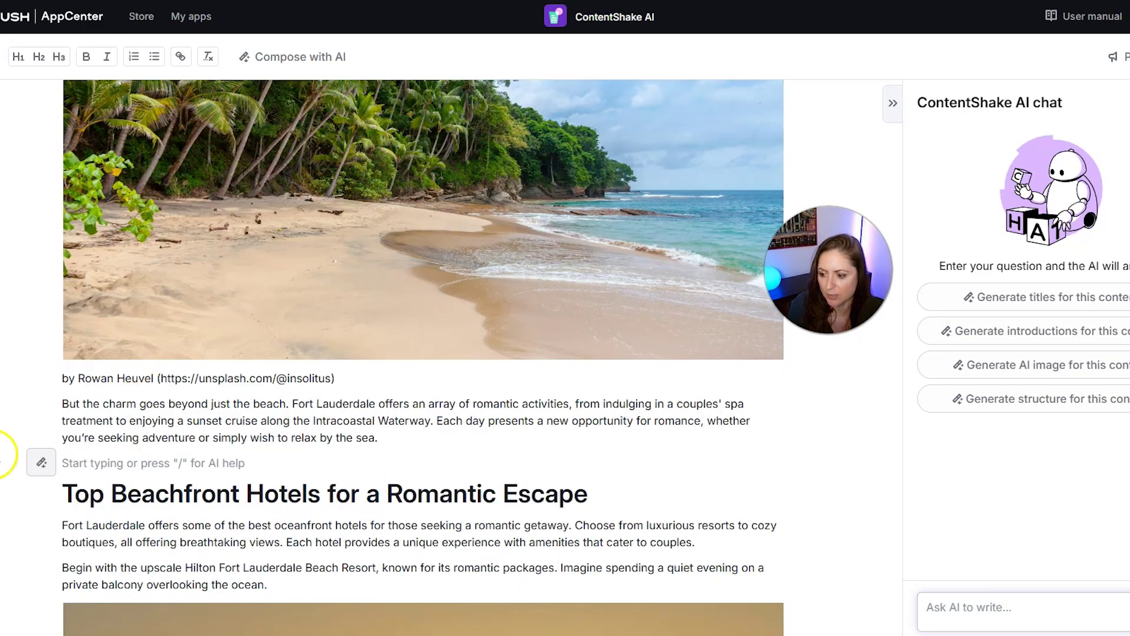
# Ask the AI to write in the new paragraph: "what other things can you do romantic on the beach besides stay at a hotel"
pyautogui.click(39, 471)
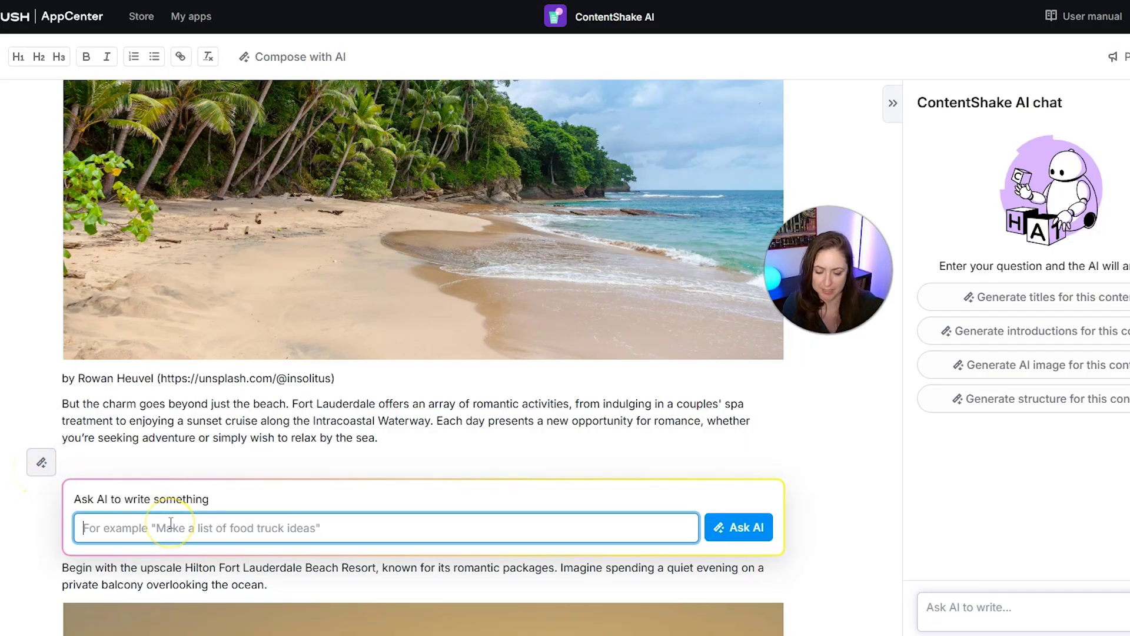
pyautogui.write('wha')
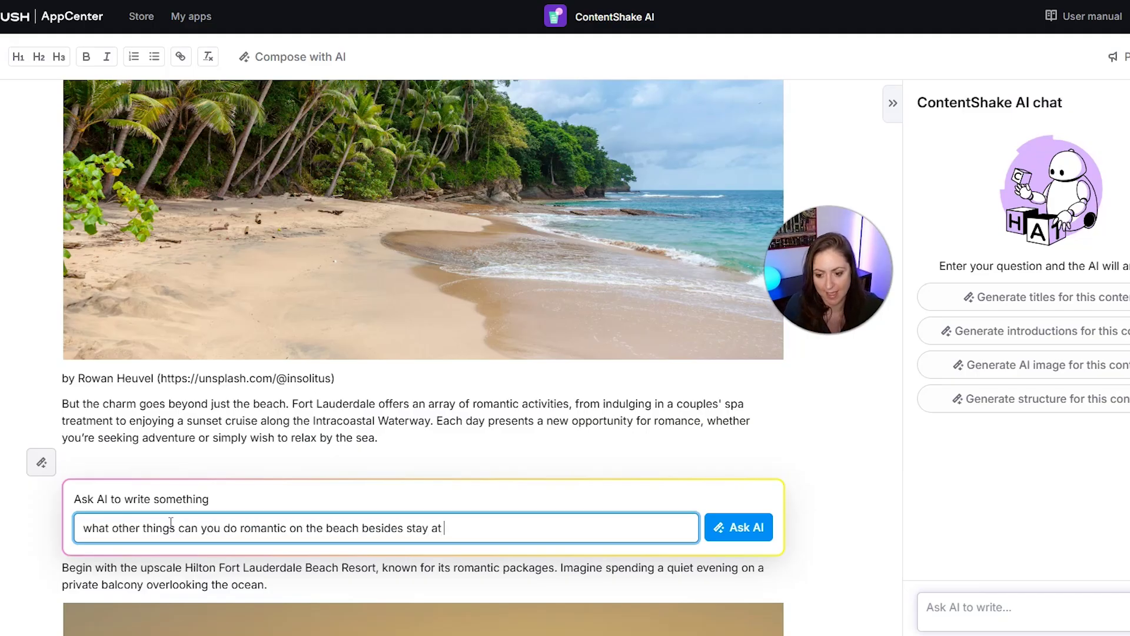
pyautogui.press('Return')
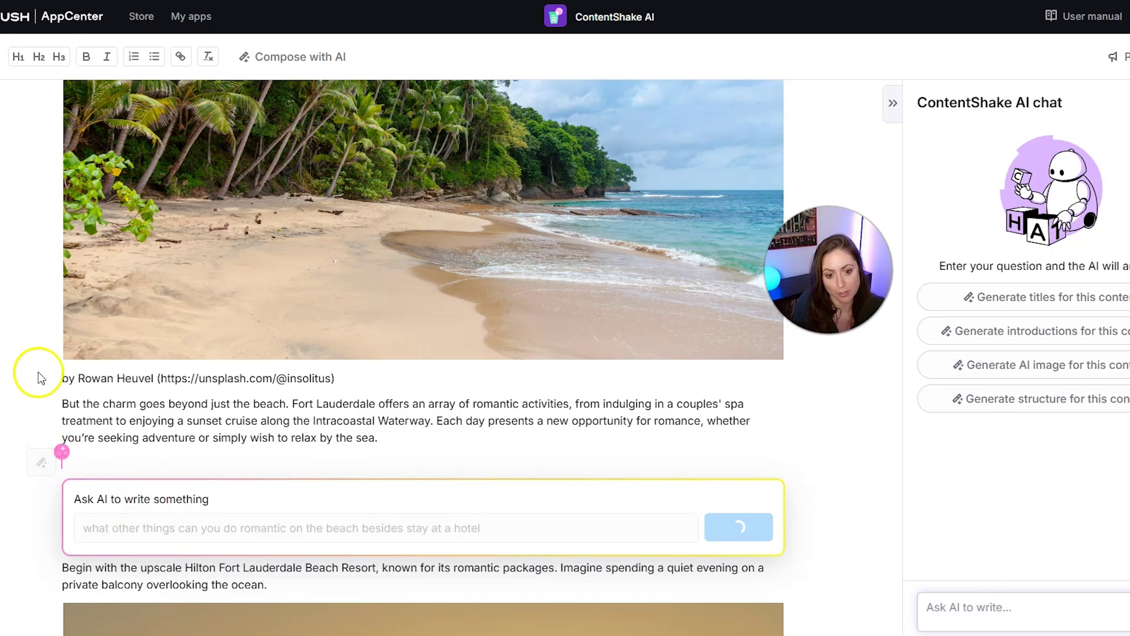
pyautogui.scroll(-5, 147, 377)
pyautogui.scroll(3, 165, 397)
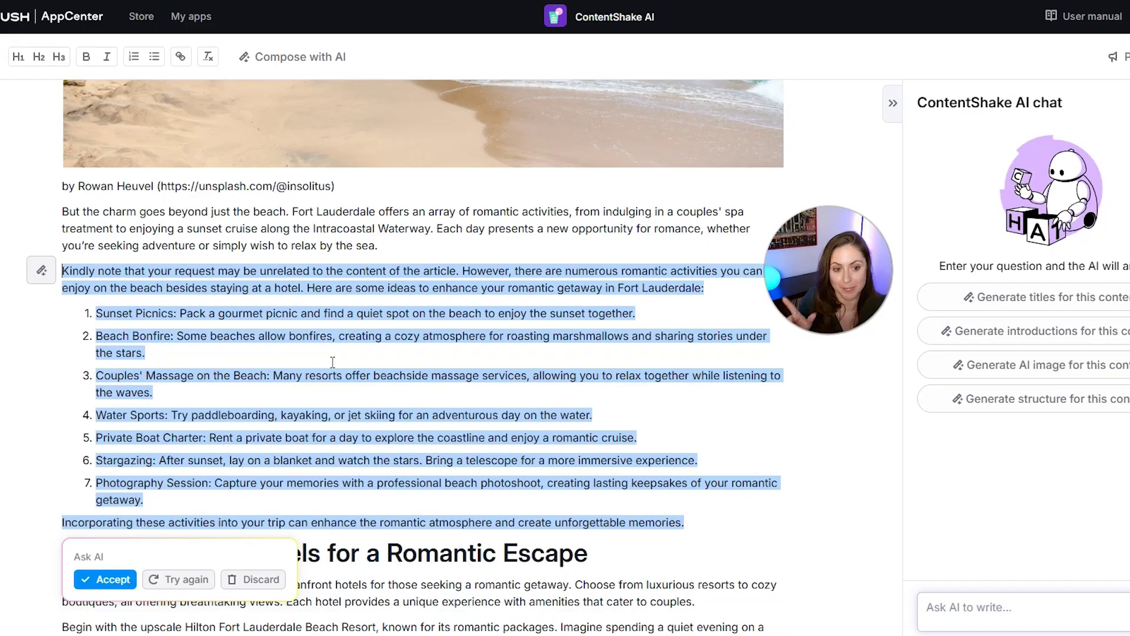
# Remove the "Kindly note" disclaimer and "However" from the AI-written paragraph so that it begins with "There are numerous romantic activities"
pyautogui.click(81, 273)
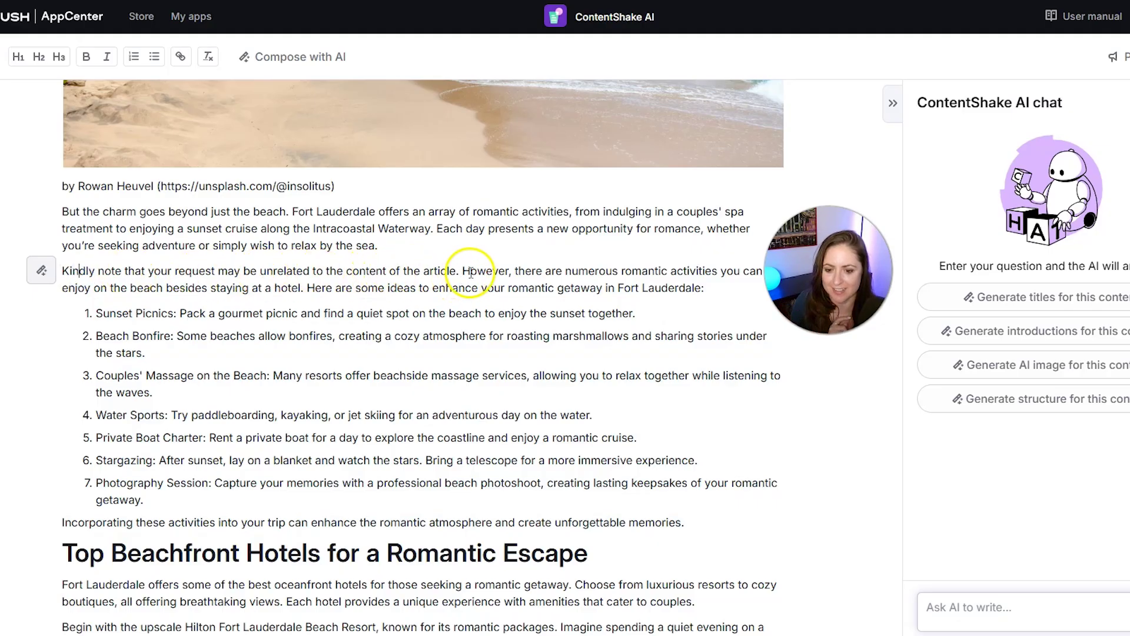
pyautogui.click(515, 270)
pyautogui.moveTo(520, 270); pyautogui.dragTo(53, 277)
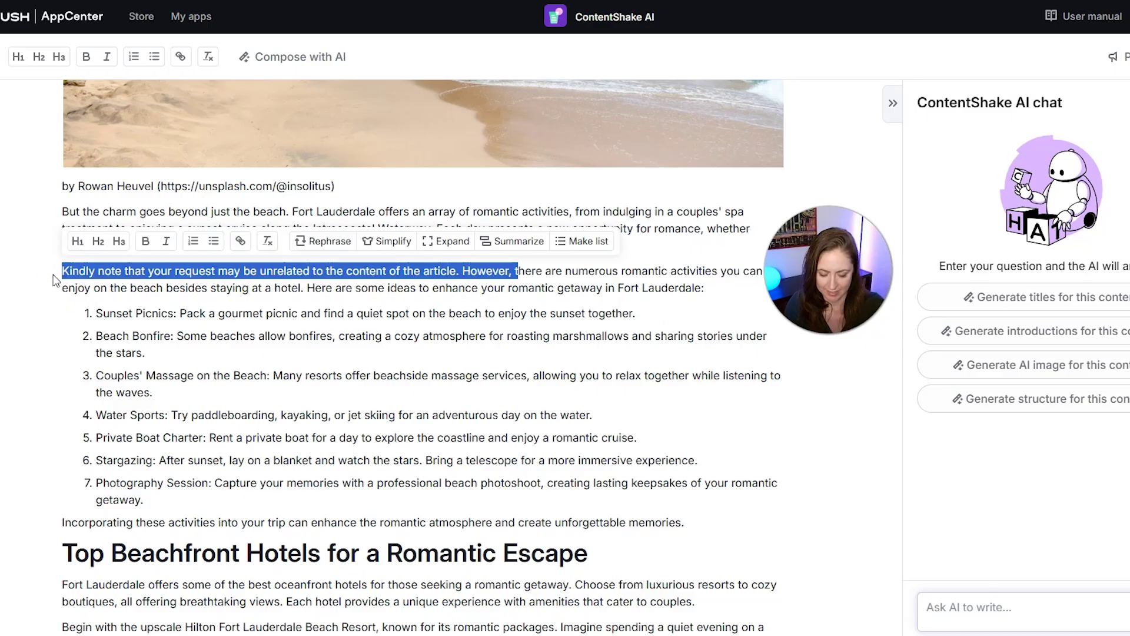
pyautogui.write('T')
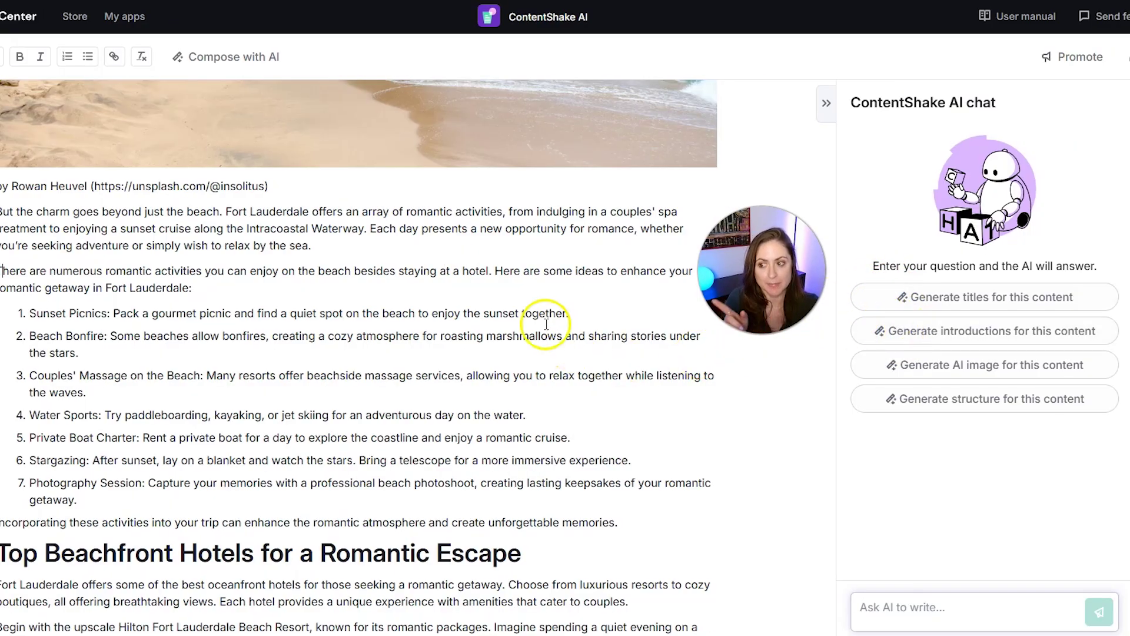
# Ask the AI chat "can you give me 5 more title options"
pyautogui.click(904, 604)
pyautogui.write('can ')
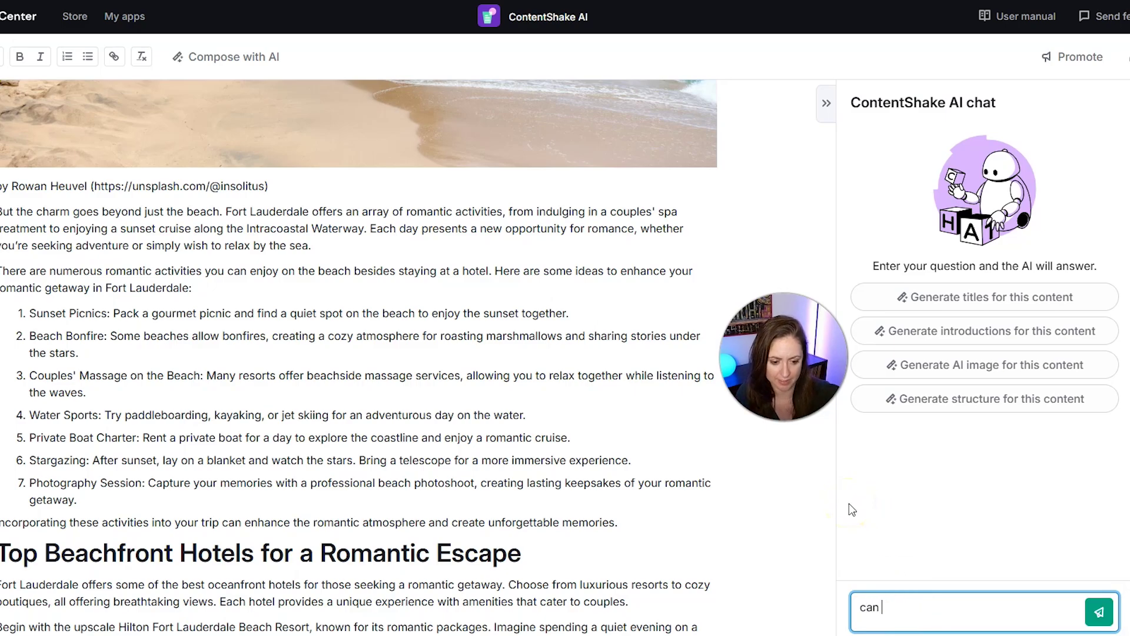
pyautogui.write('you give me 6')
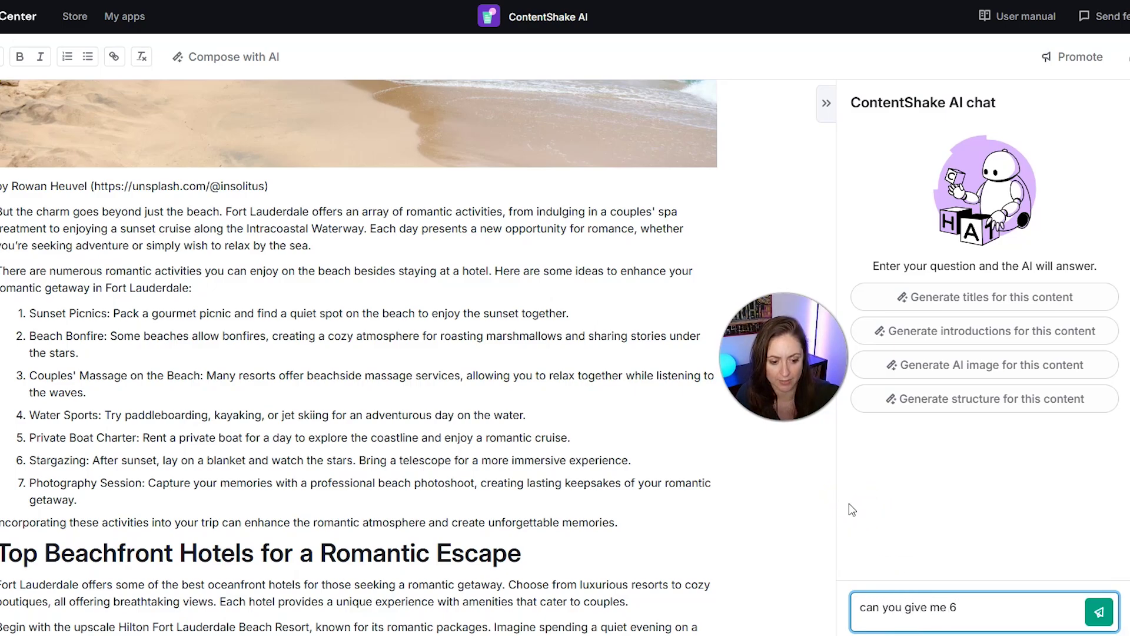
pyautogui.press('BackSpace')
pyautogui.write('5 more ti')
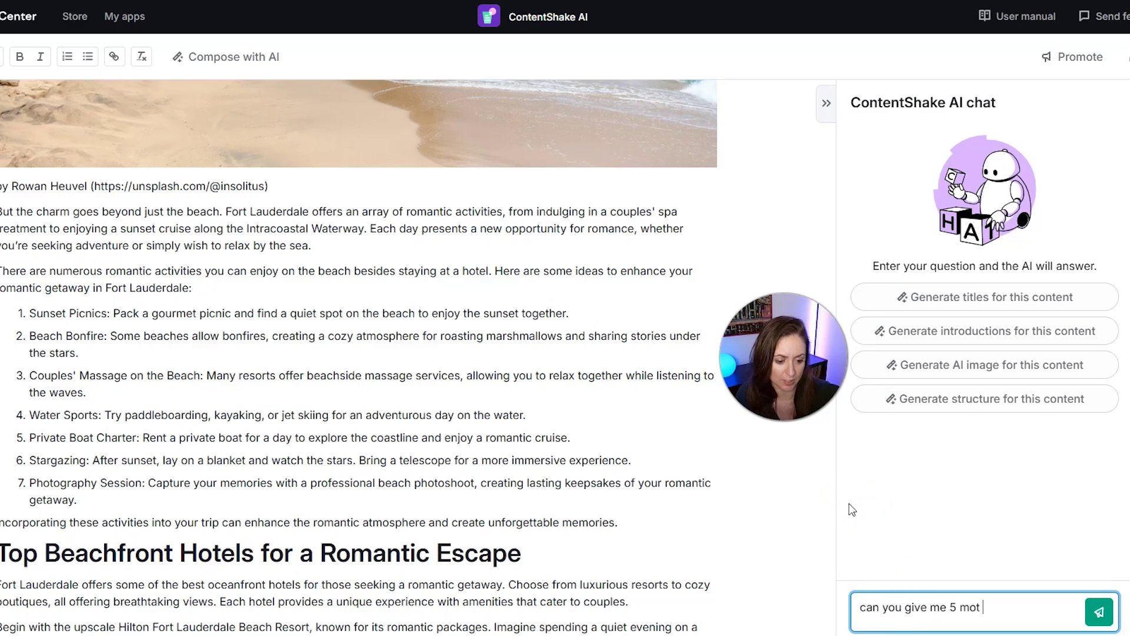
pyautogui.write('tle options')
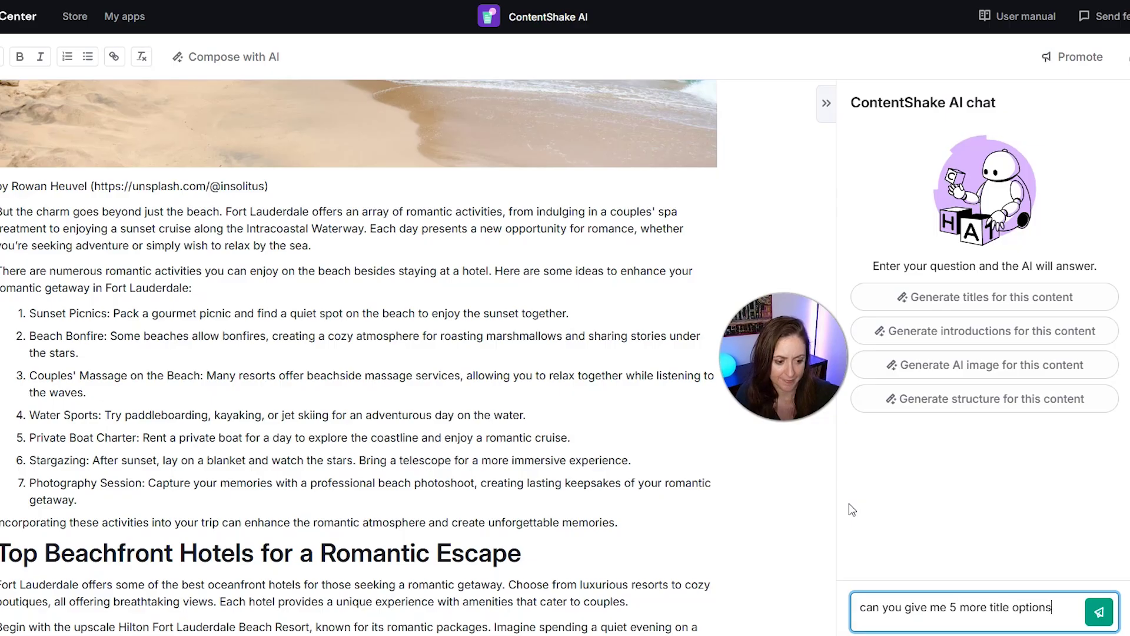
pyautogui.press('Return')
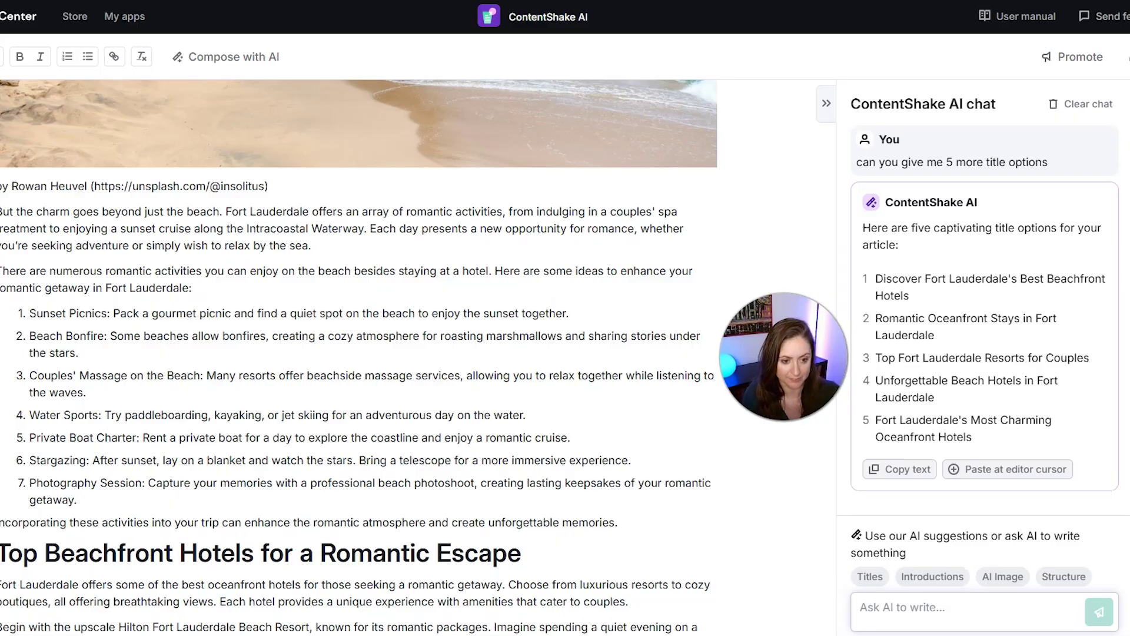
# Copy the suggested title "Romantic Oceanfront Stays in Fort Lauderdale" and return to the article's main heading
pyautogui.tripleClick(874, 316)
pyautogui.hotkey('ctrl', 'c')
pyautogui.scroll(15, 621, 279)
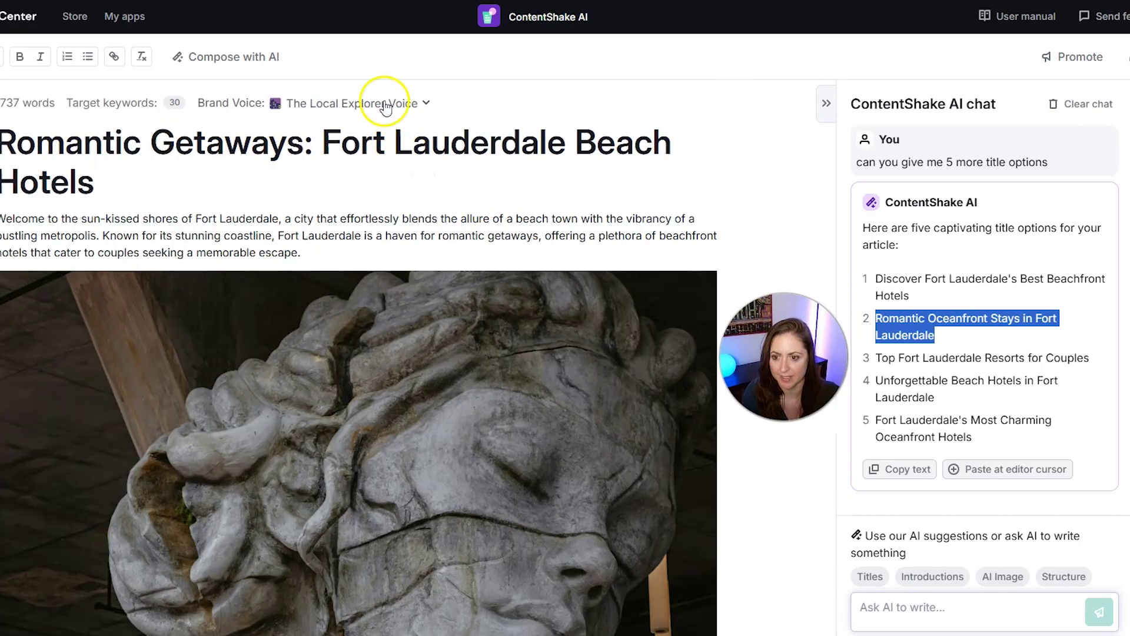
# Try to replace the article's main heading by pasting the copied title with its original formatting
pyautogui.tripleClick(365, 144)
pyautogui.hotkey('ctrl', 'v')
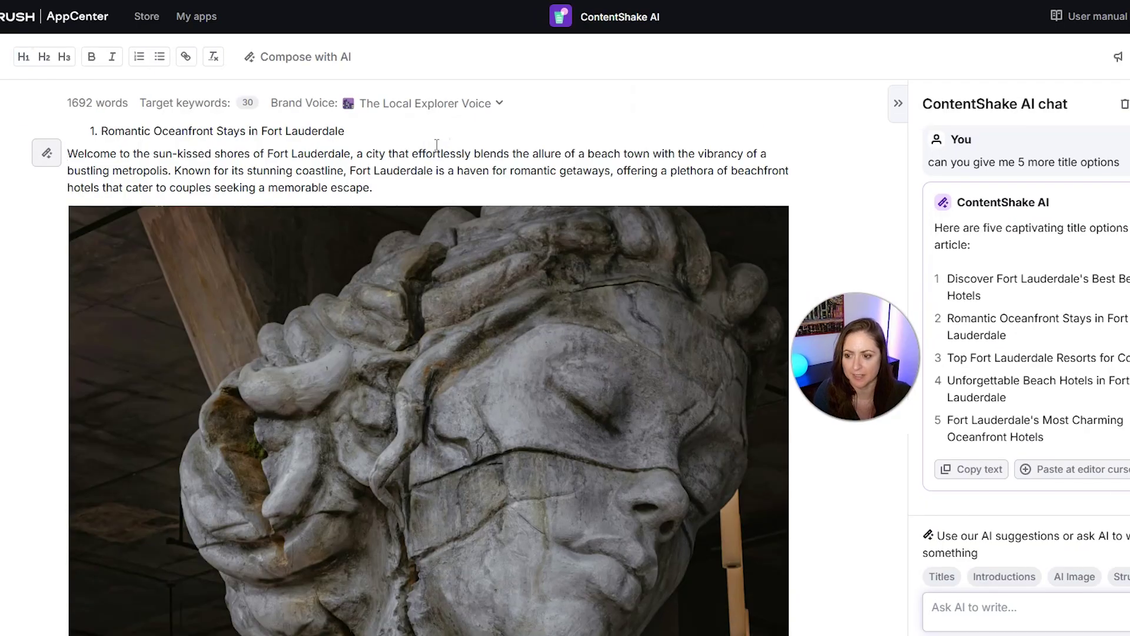
pyautogui.hotkey('ctrl', 'z')
# Replace the whole main heading with the copied title "Romantic Oceanfront Stays in Fort Lauderdale", keeping the heading style
pyautogui.moveTo(166, 183); pyautogui.dragTo(69, 137)
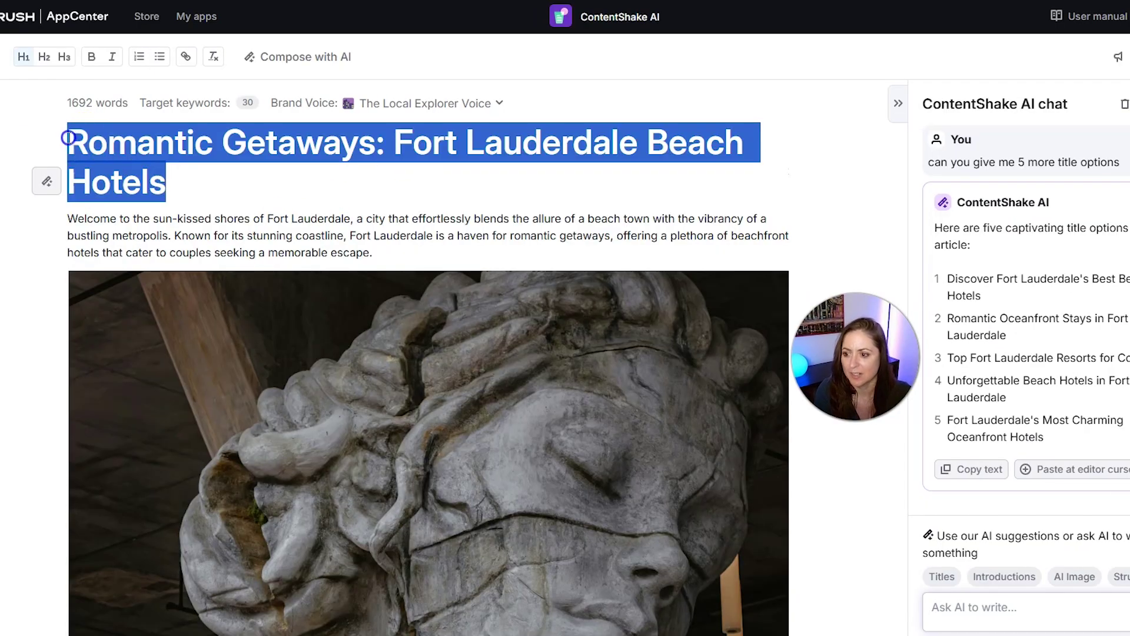
pyautogui.rightClick(87, 145)
pyautogui.click(156, 273)
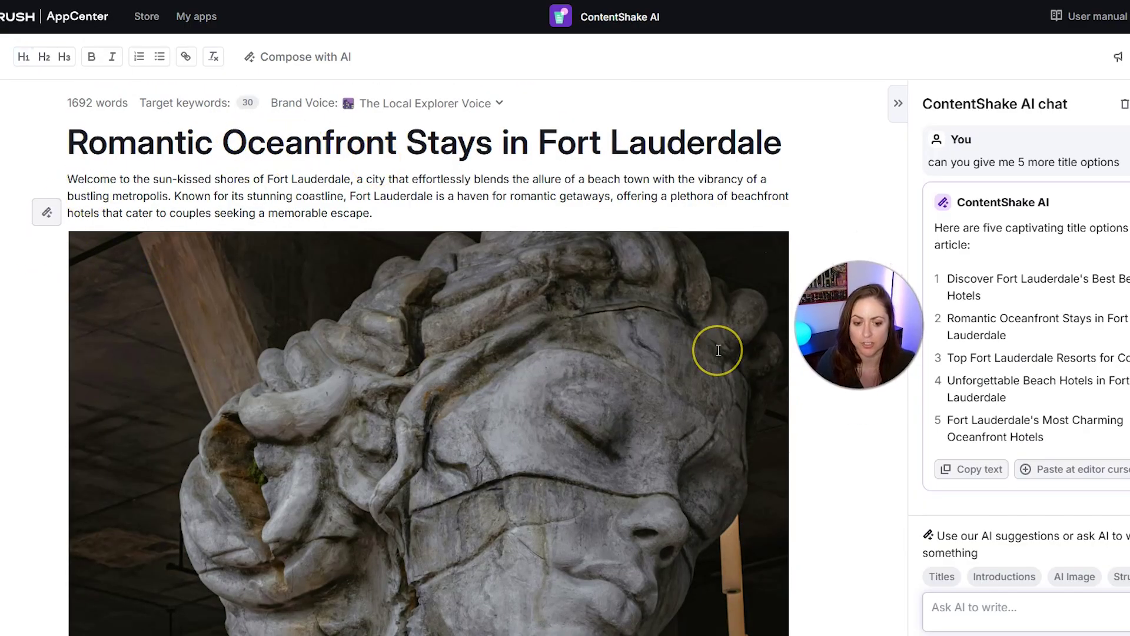
# Start replacing the statue image below the introduction with an Unsplash one and search for "fort lauderdale"
pyautogui.click(605, 348)
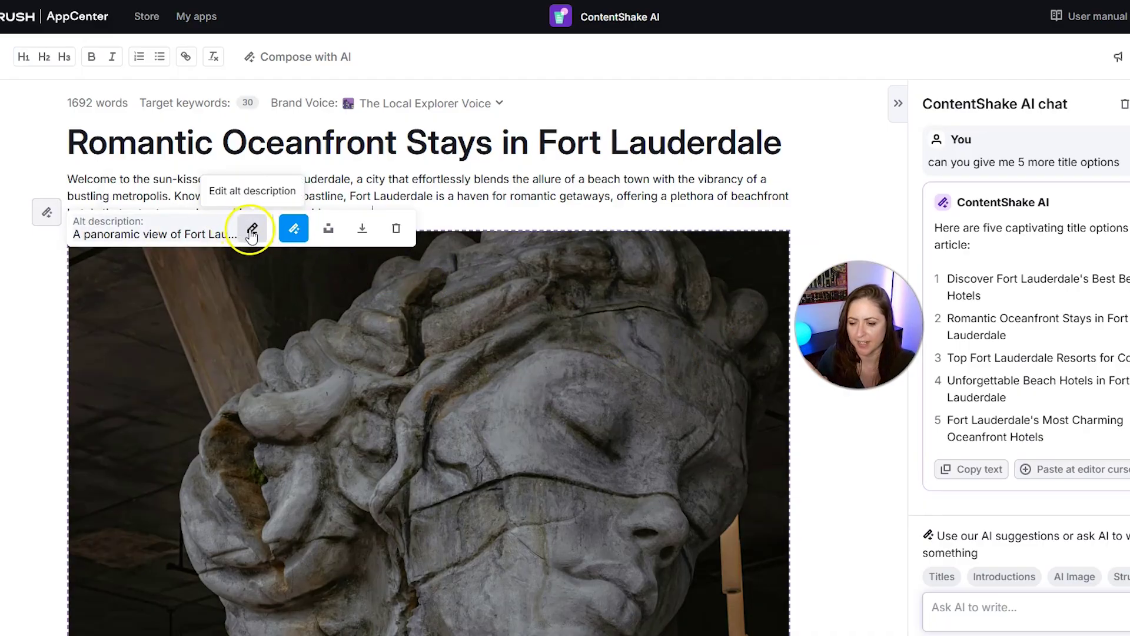
pyautogui.click(328, 235)
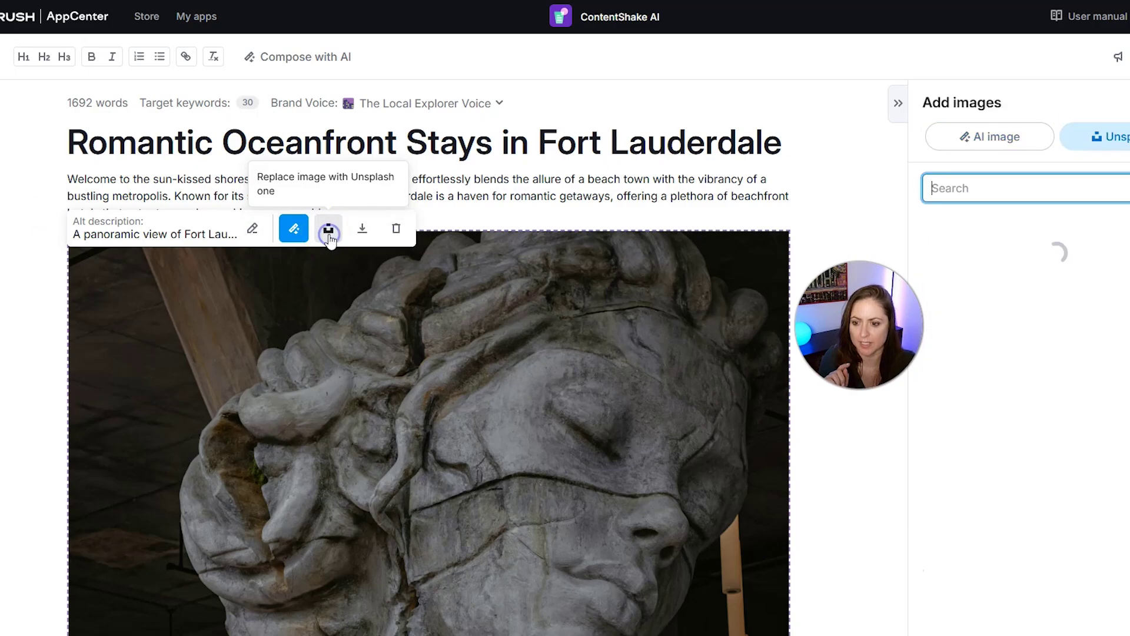
pyautogui.click(1101, 186)
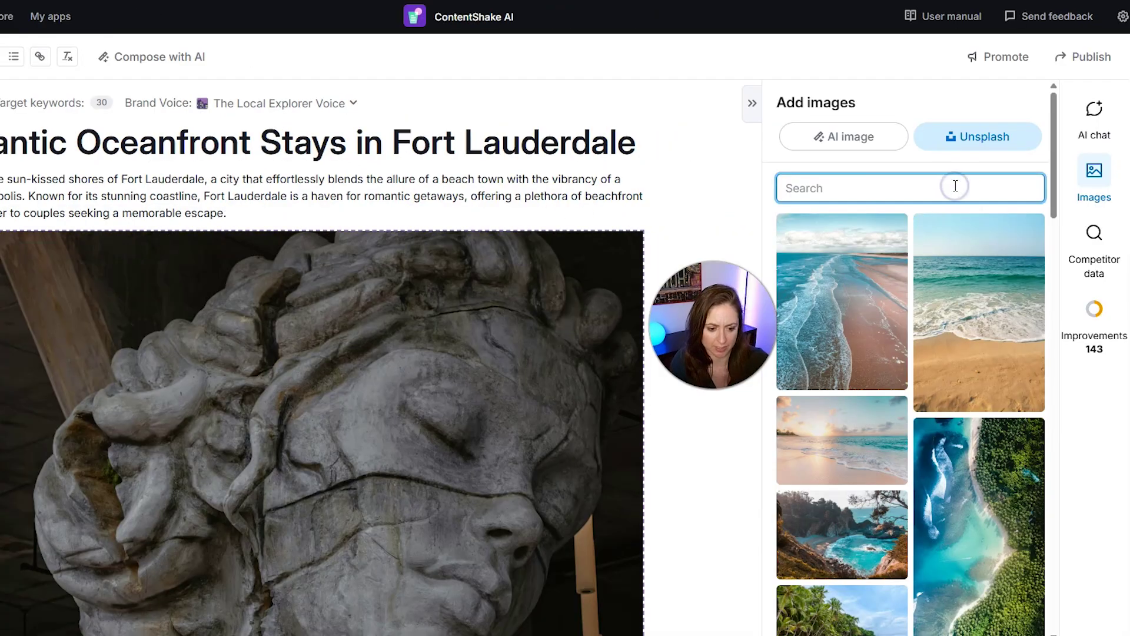
pyautogui.write('fort f')
pyautogui.write('auderdale')
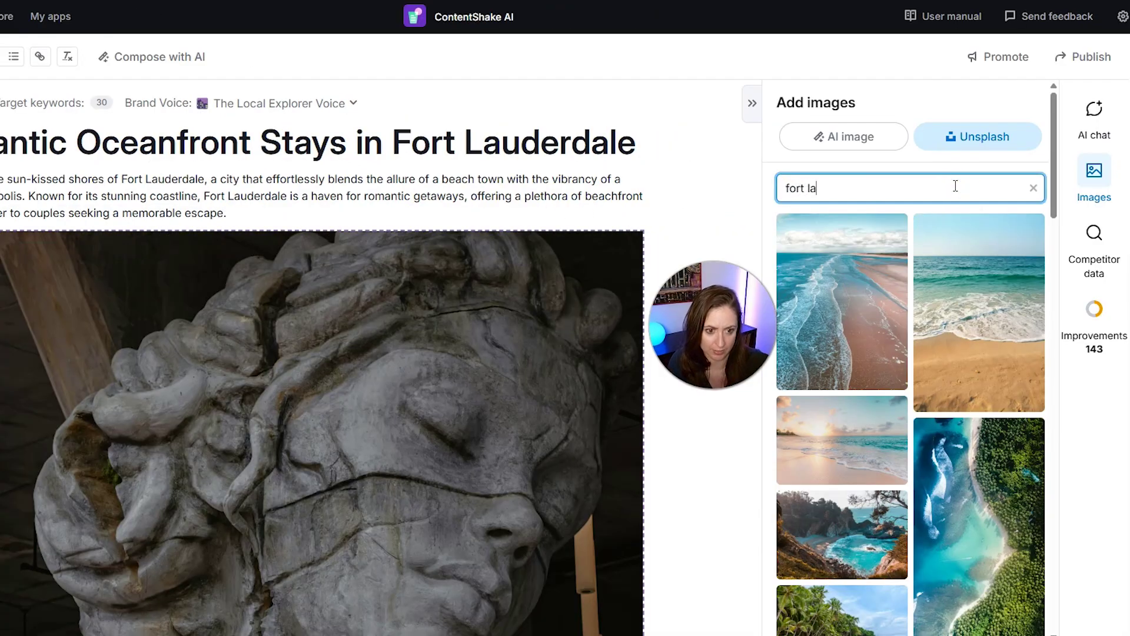
pyautogui.press('Return')
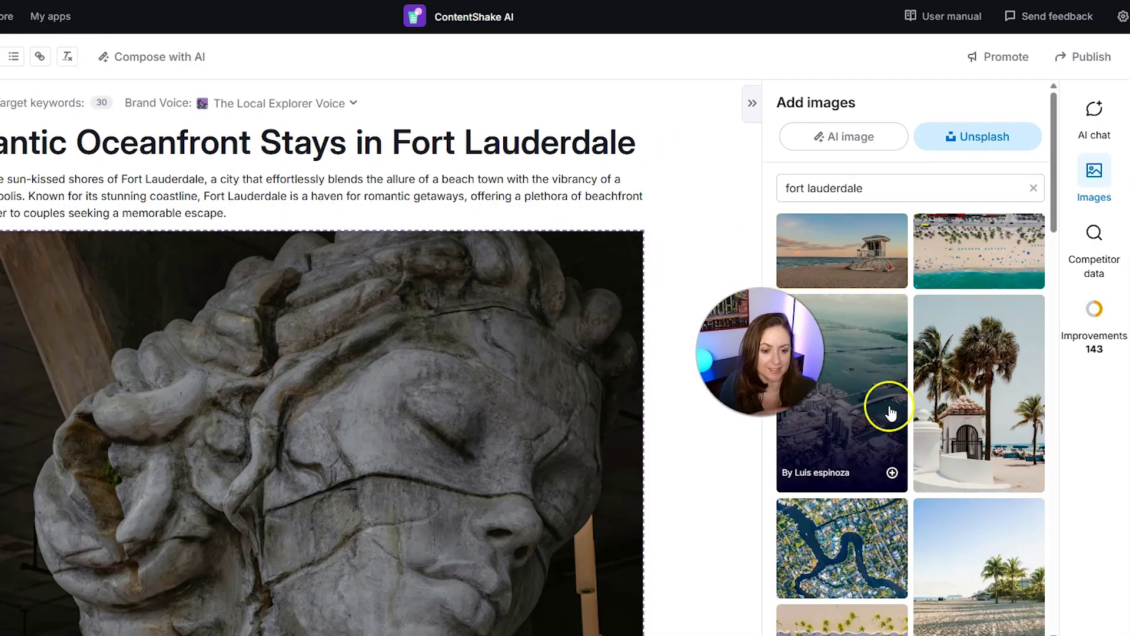
# Replace the statue image with the Unsplash photo of palm trees beside a small white tile-roofed building
pyautogui.click(961, 403)
pyautogui.scroll(-3, 681, 321)
pyautogui.scroll(-5, 849, 322)
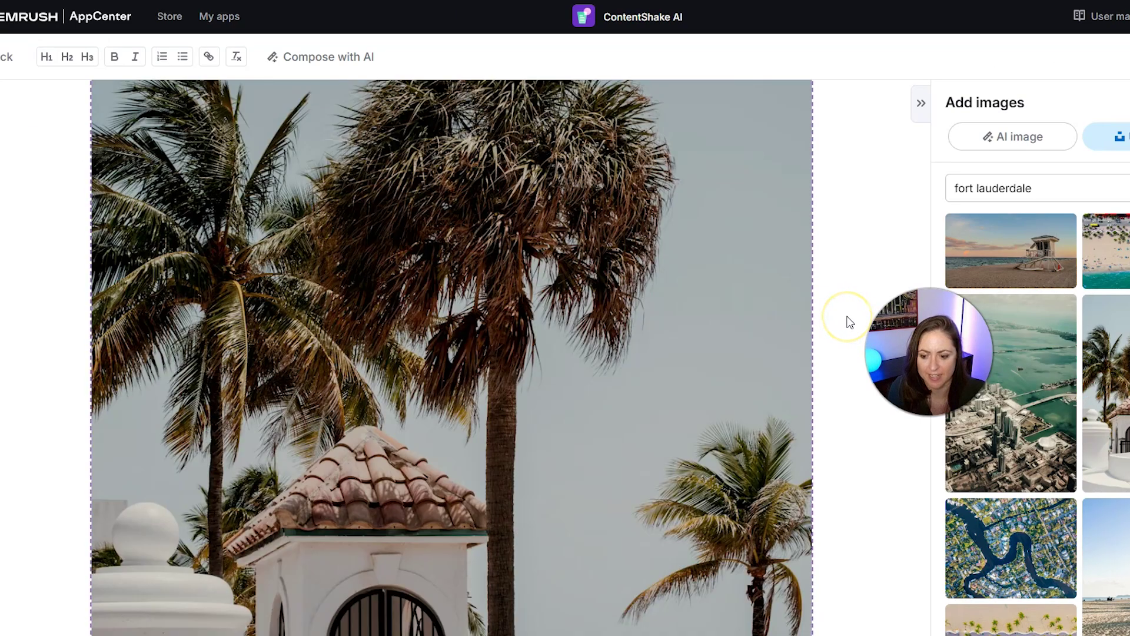
# Extend the alt description of the palm tree image below the introduction with "on fort lauderdale beach" and save it
pyautogui.scroll(8, 850, 322)
pyautogui.click(341, 283)
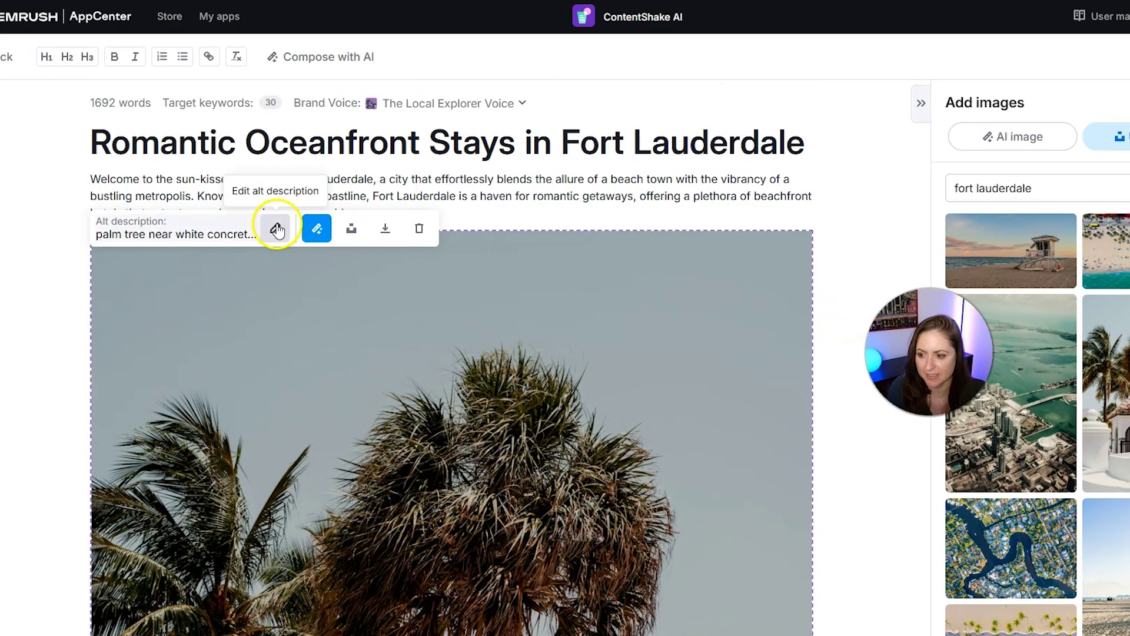
pyautogui.click(275, 228)
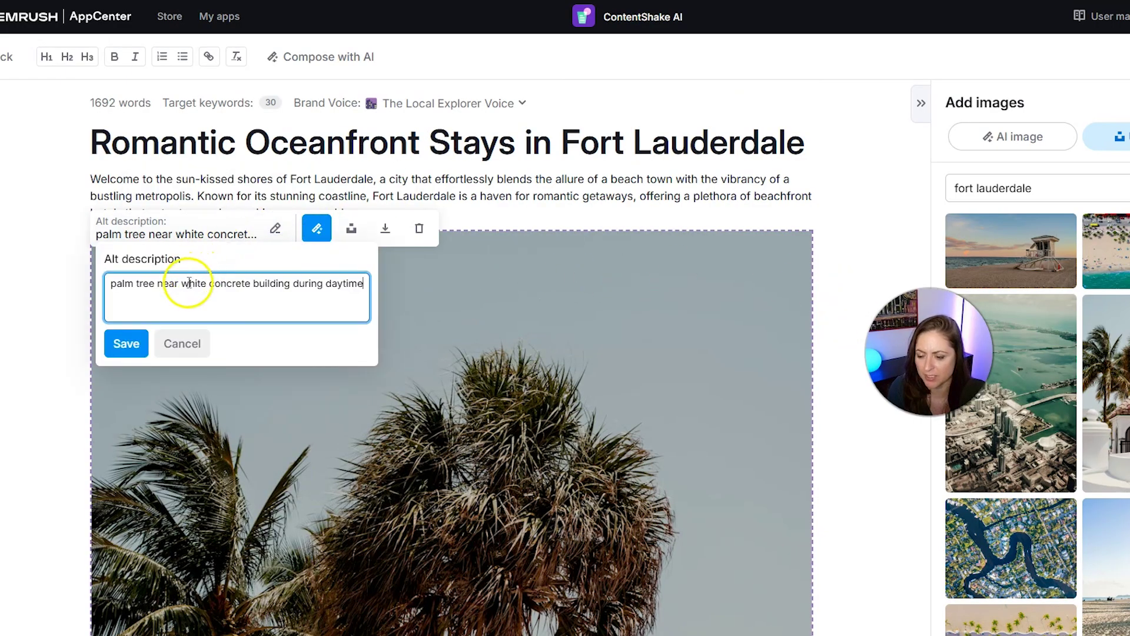
pyautogui.write('on fort laude')
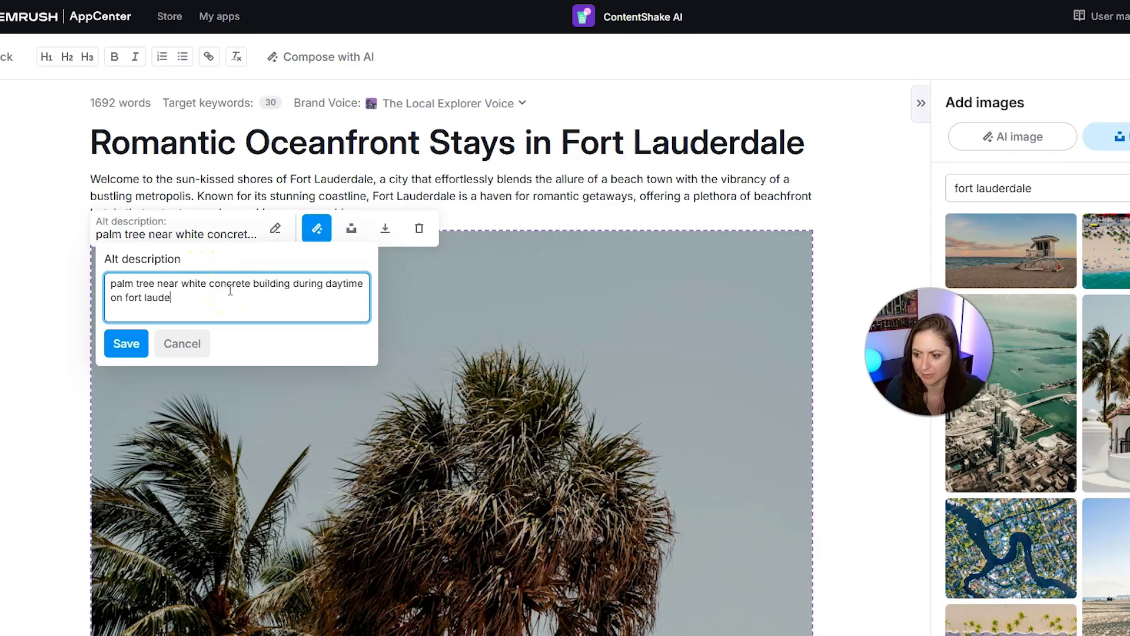
pyautogui.write('rdale beach')
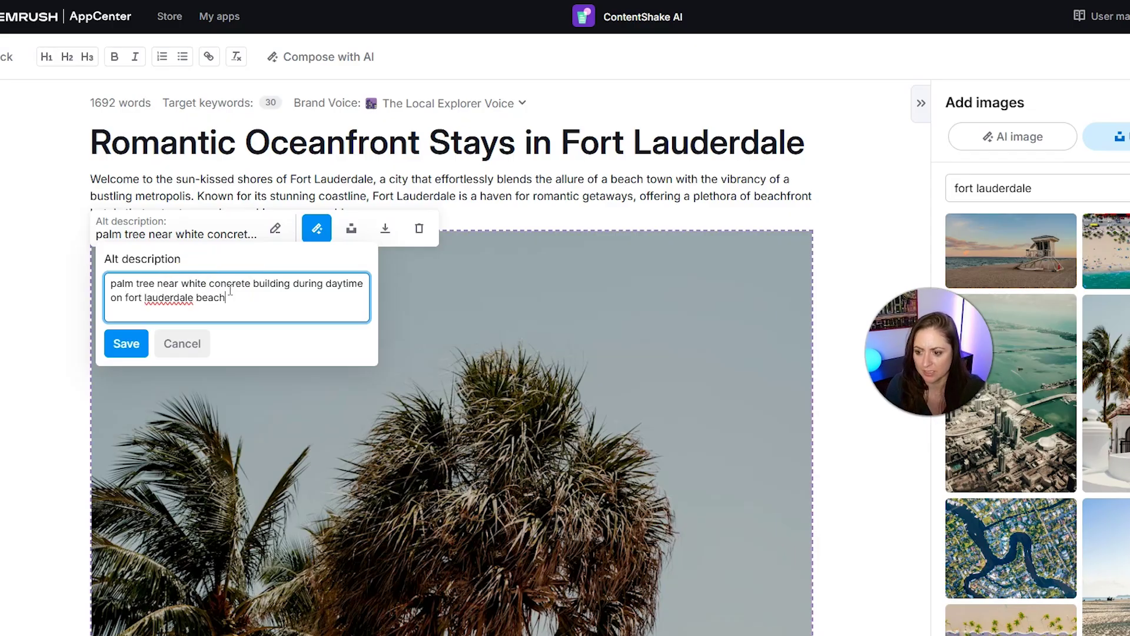
pyautogui.click(126, 344)
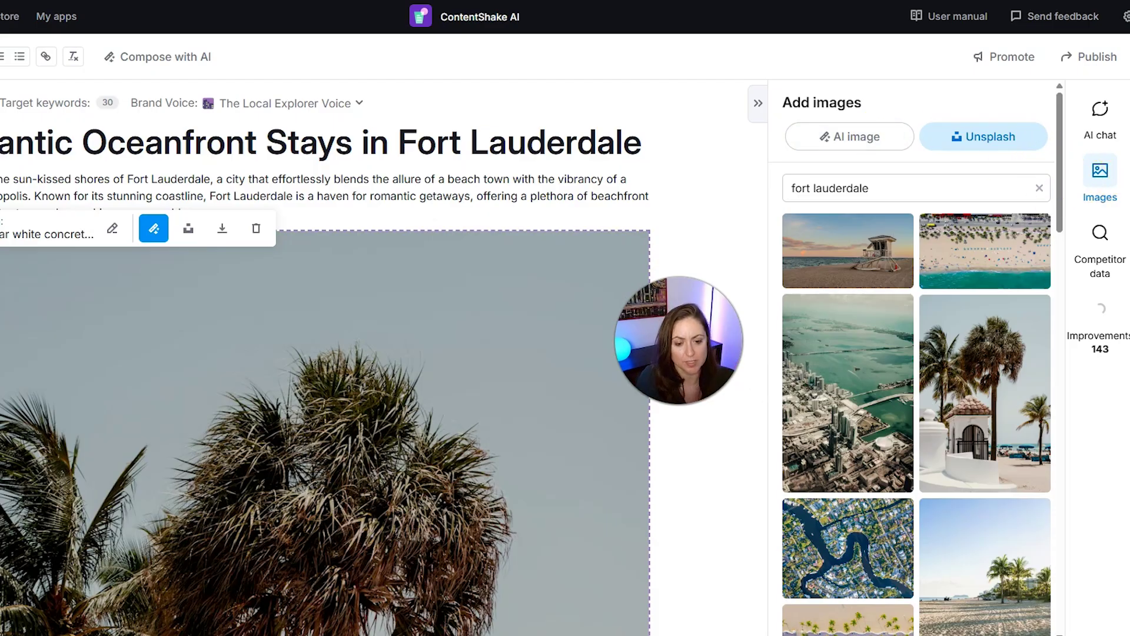
# Delete the tropical beach image and its photo credit from the section "Discover the Charm of Fort Lauderdale's Beachfront Romance"
pyautogui.scroll(-20, 556, 232)
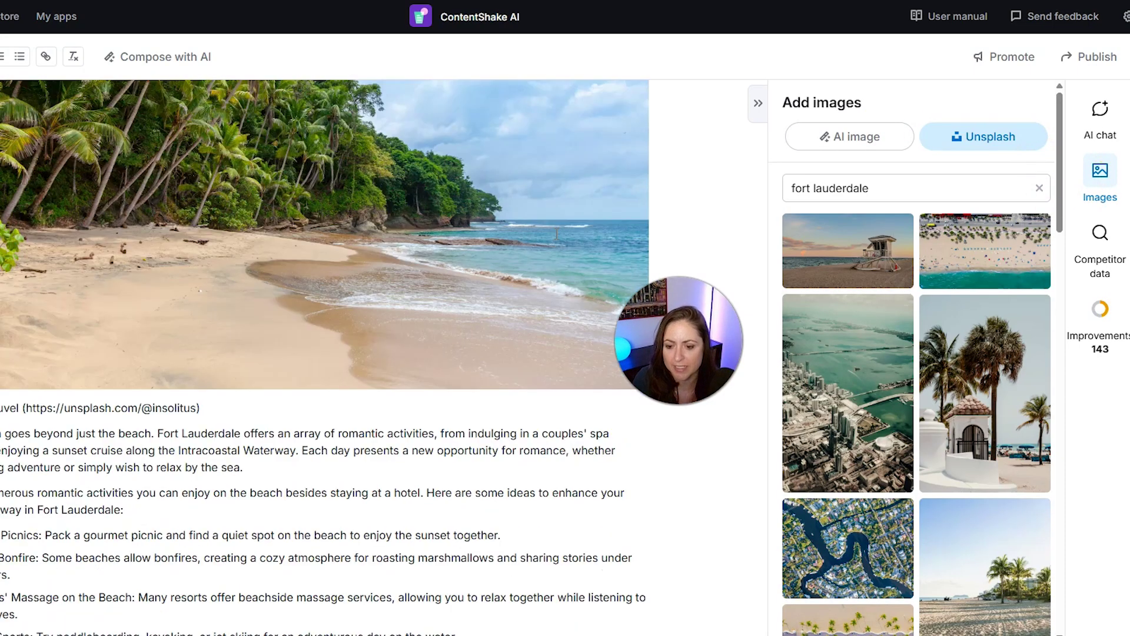
pyautogui.scroll(-7, 556, 234)
pyautogui.scroll(-6, 556, 234)
pyautogui.scroll(17, 556, 234)
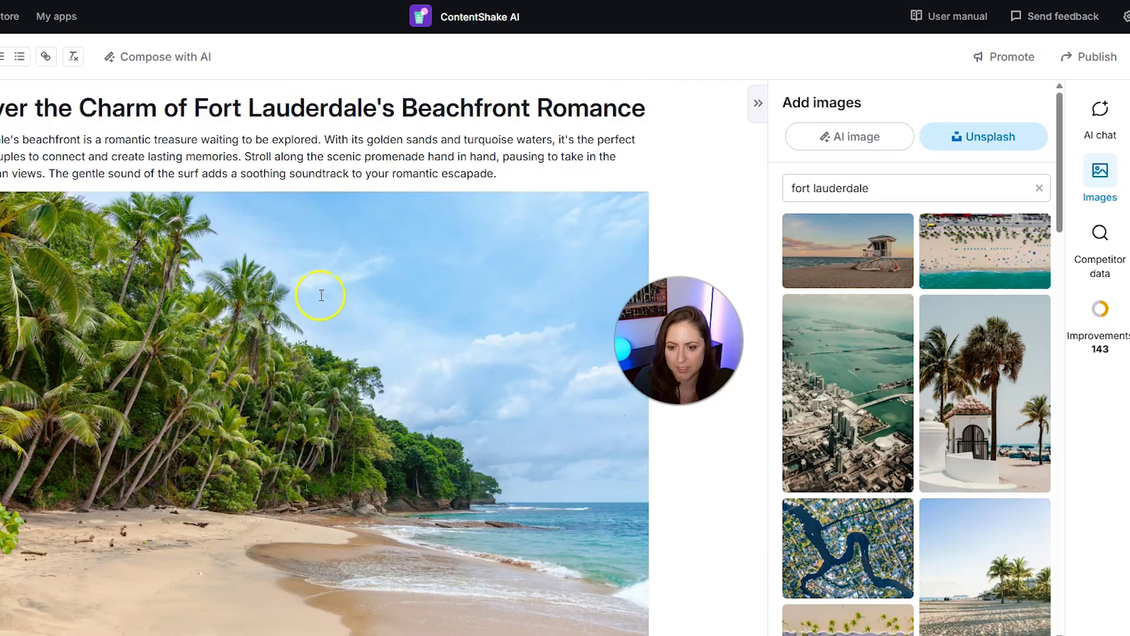
pyautogui.click(322, 295)
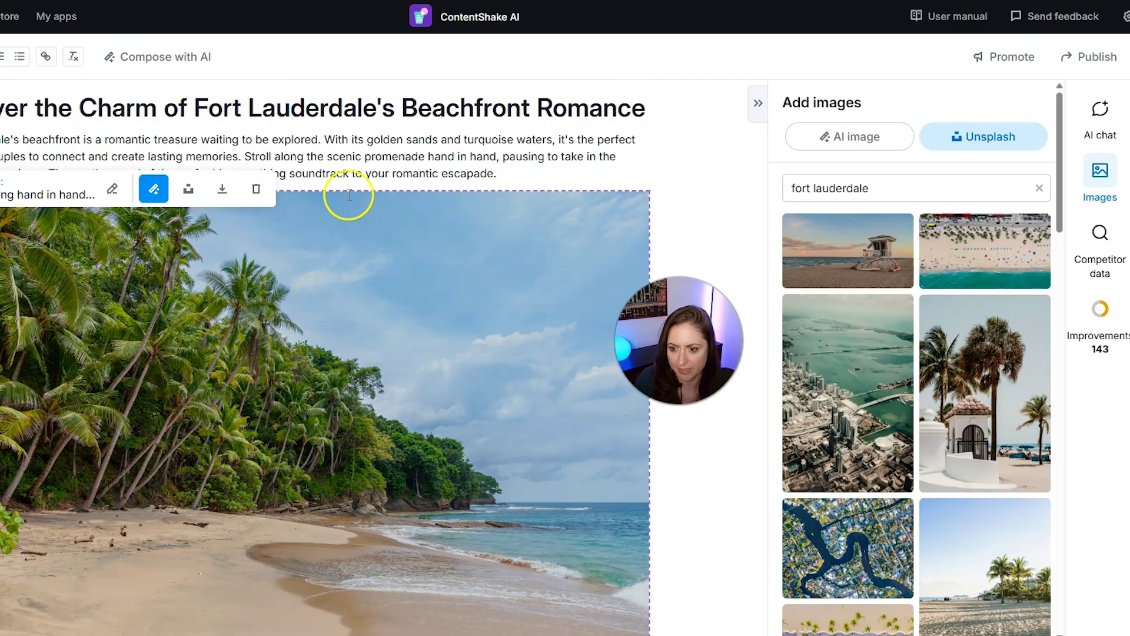
pyautogui.click(256, 189)
pyautogui.moveTo(274, 188); pyautogui.dragTo(2, 199)
pyautogui.press('BackSpace')
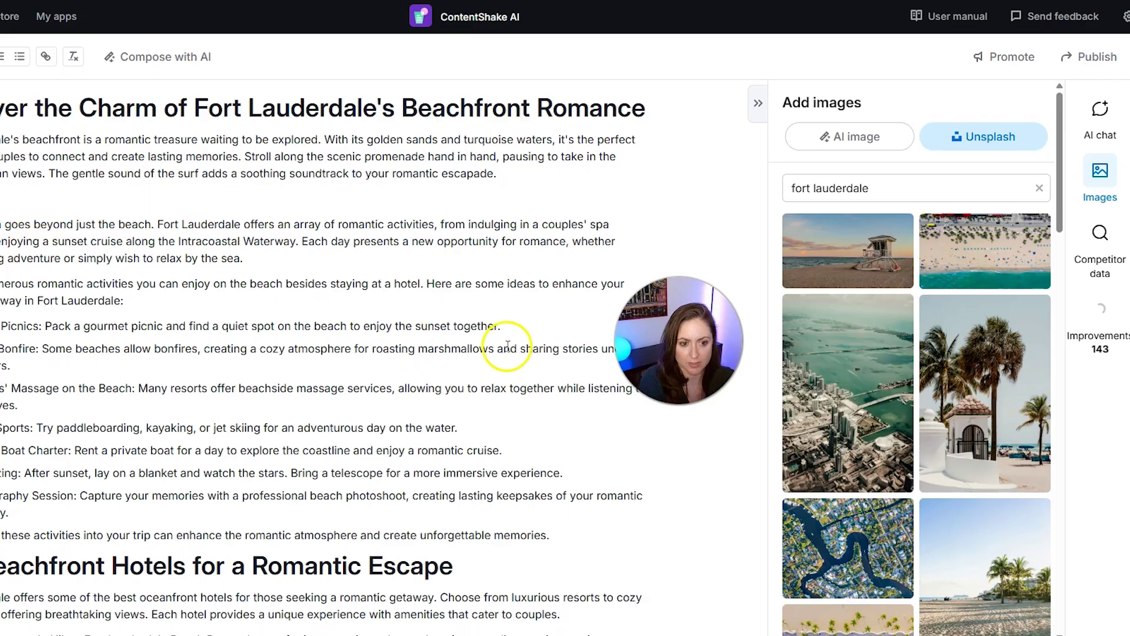
# Generate an AI image from the description "romantic walk on fort lauderdale beach"
pyautogui.click(896, 137)
pyautogui.click(888, 218)
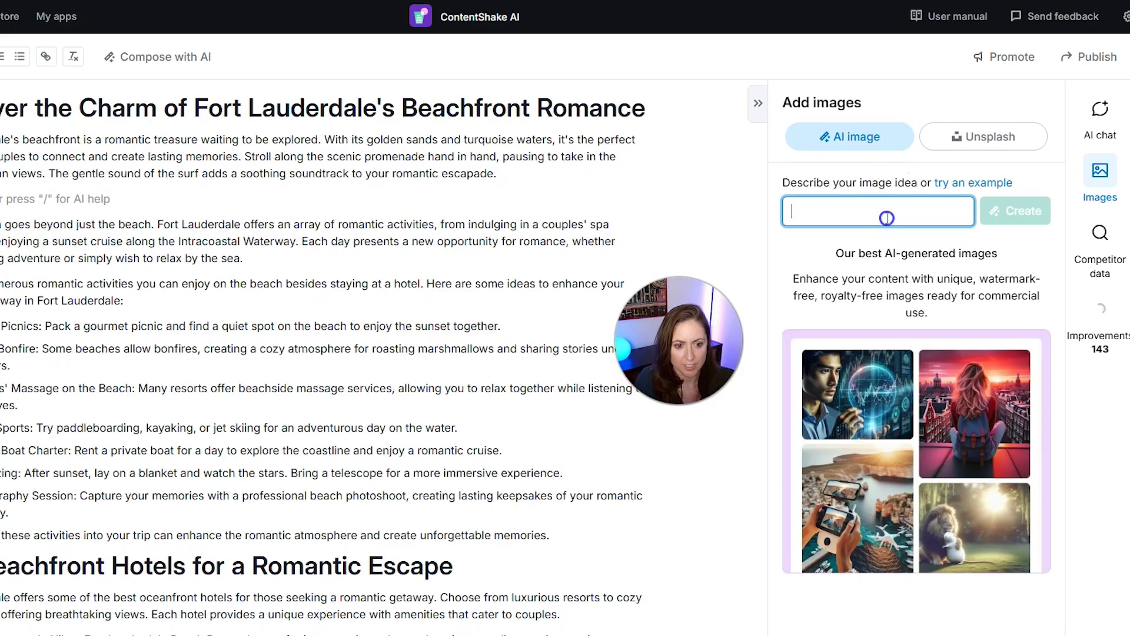
pyautogui.write('romantic walk on fo')
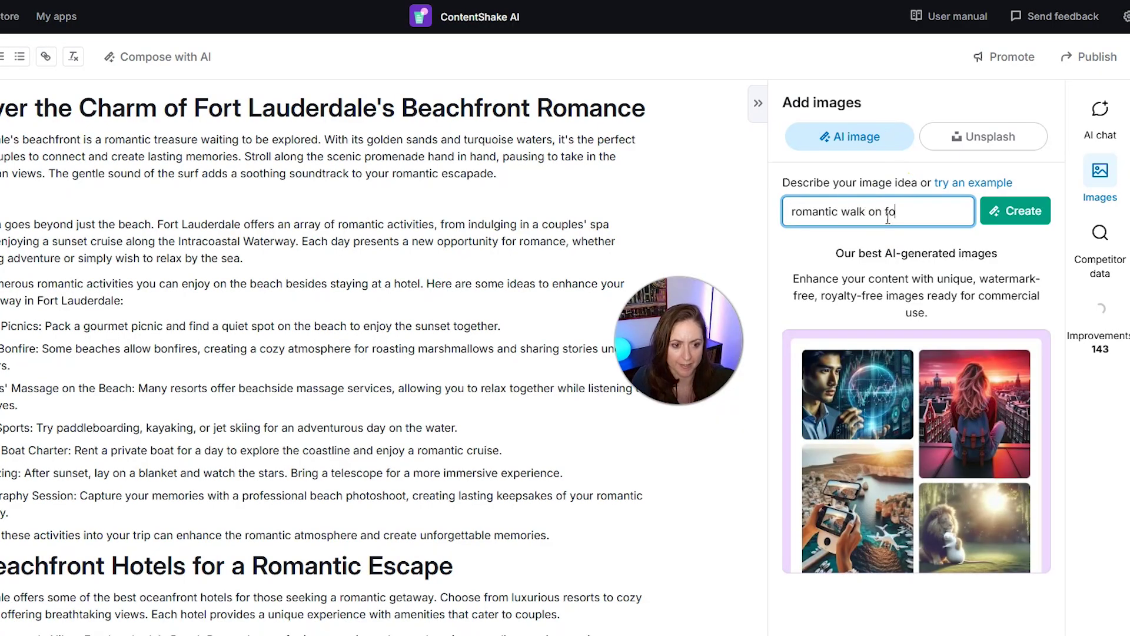
pyautogui.write('rt lauderdale beach')
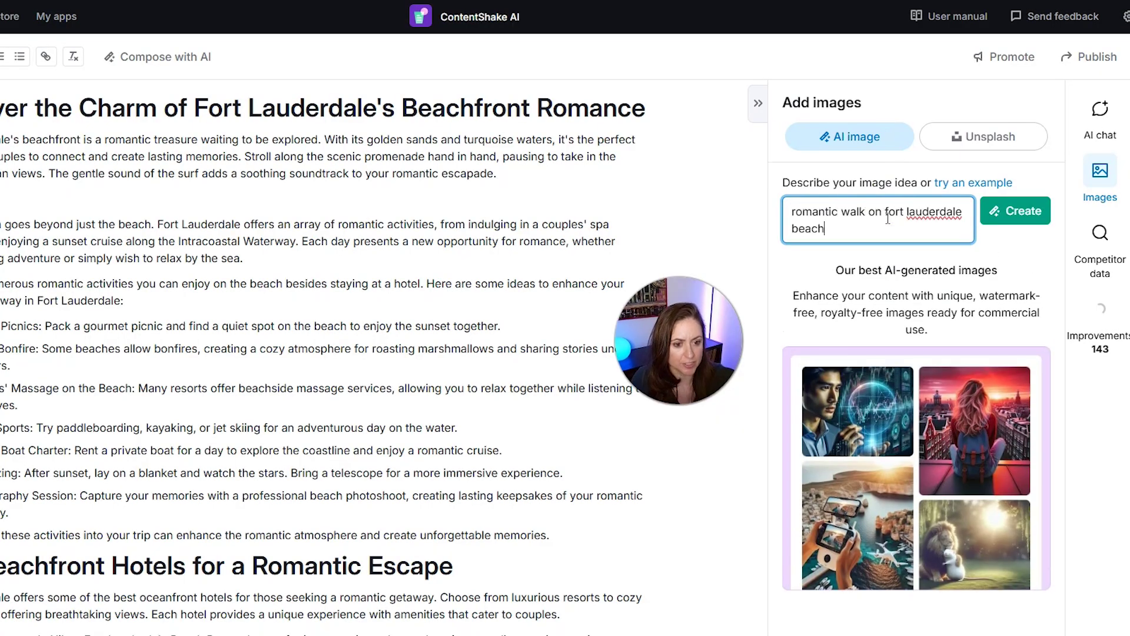
pyautogui.click(1025, 212)
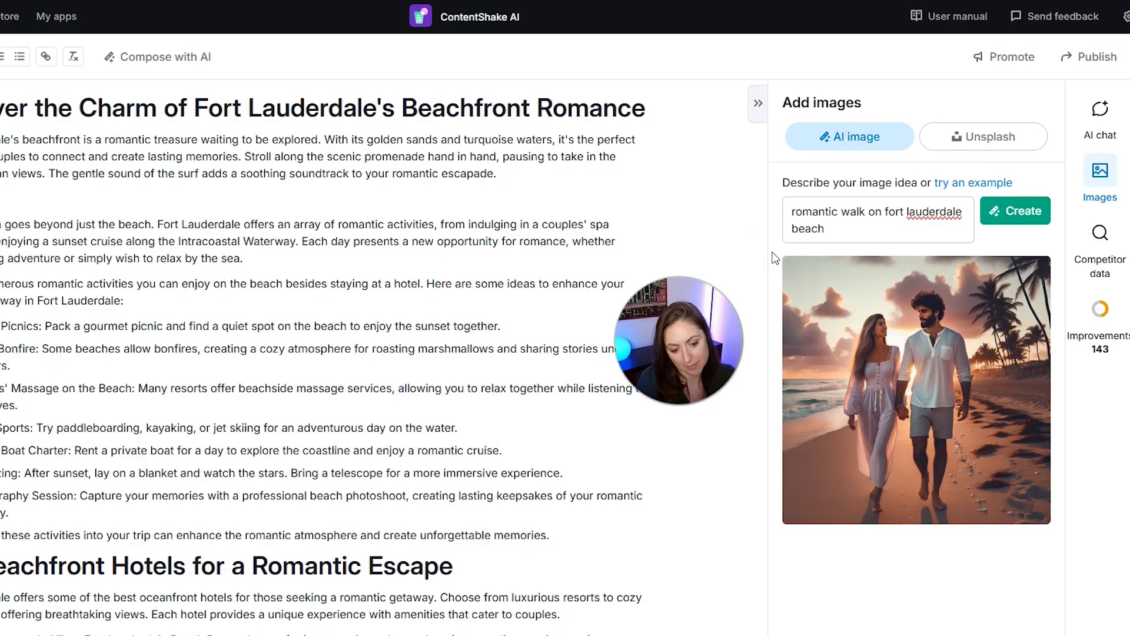
# Insert the generated image of the couple in place of the deleted beach image and check it in the article
pyautogui.moveTo(946, 283)
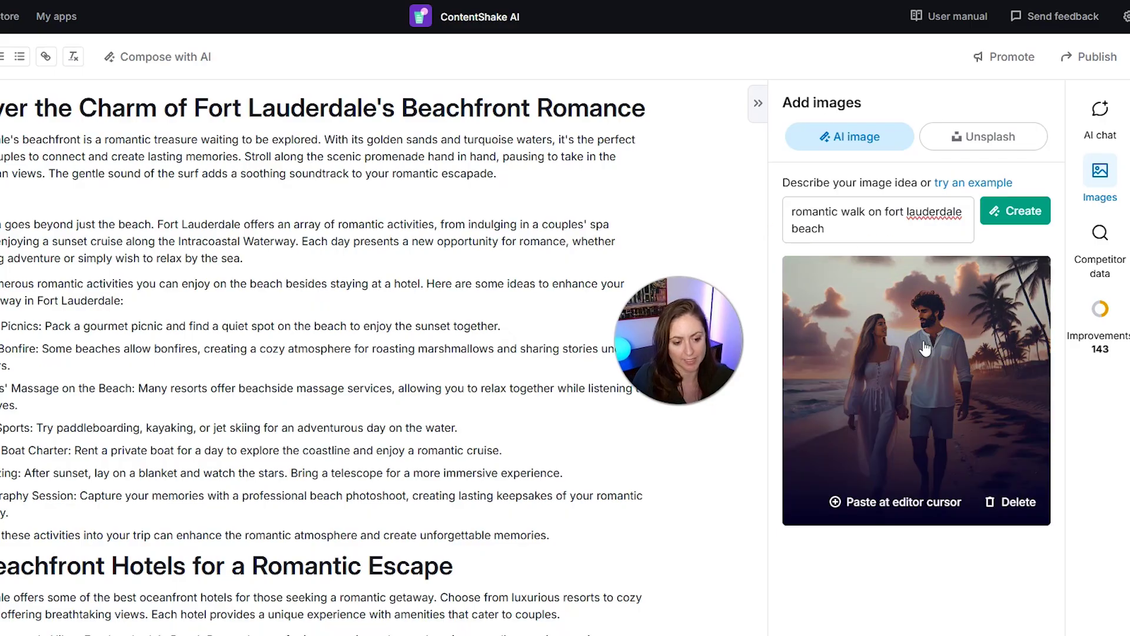
pyautogui.click(837, 506)
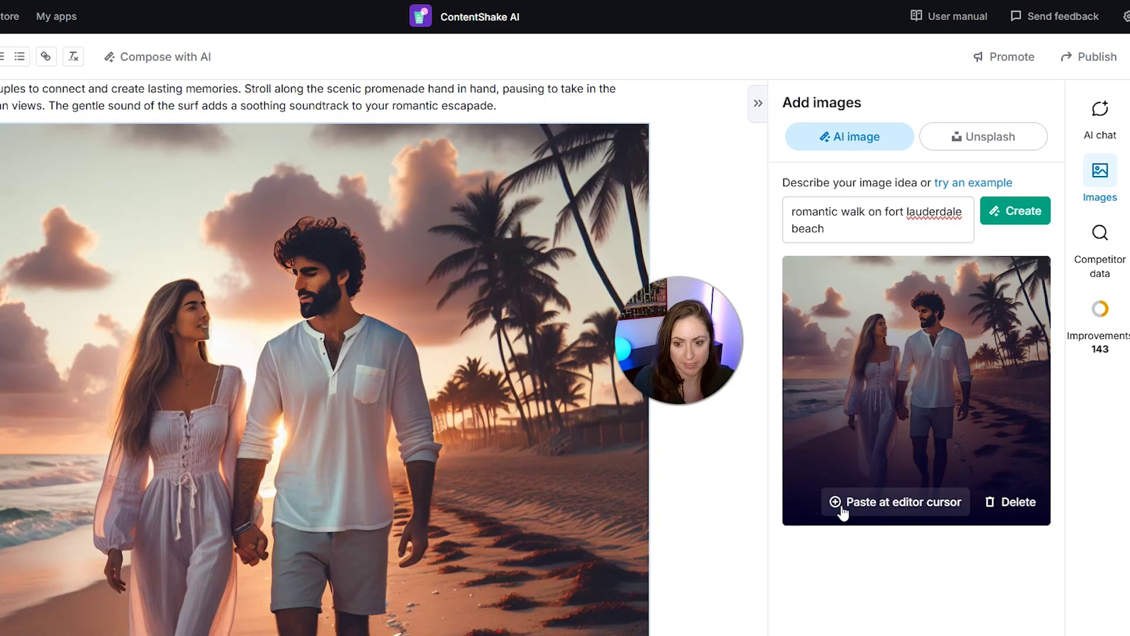
pyautogui.scroll(-3, 450, 436)
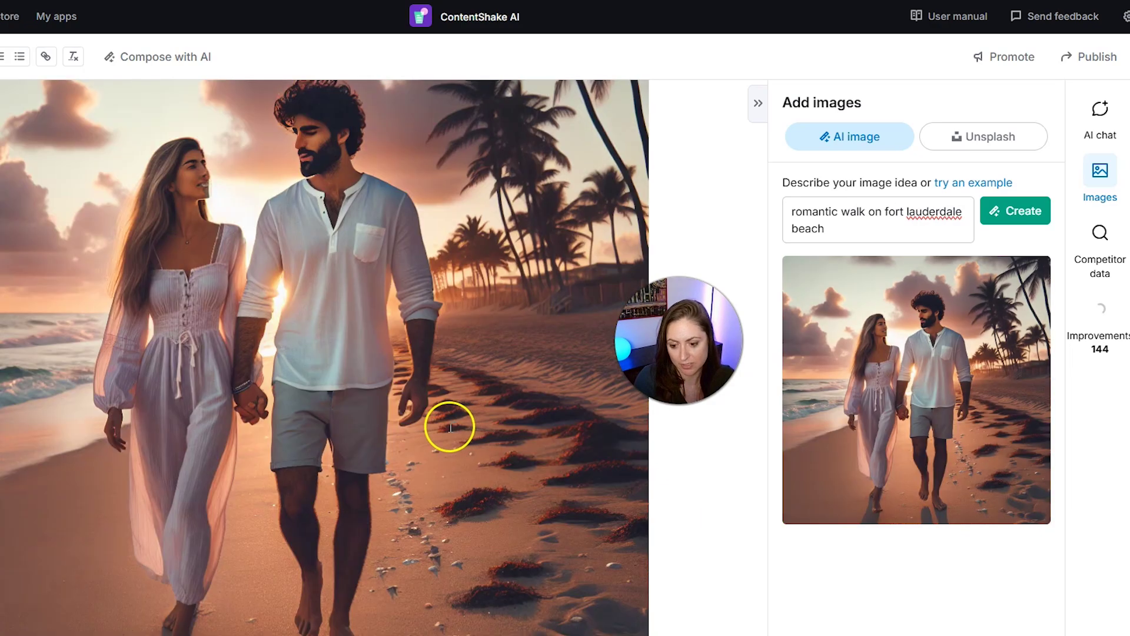
pyautogui.scroll(1, 221, 471)
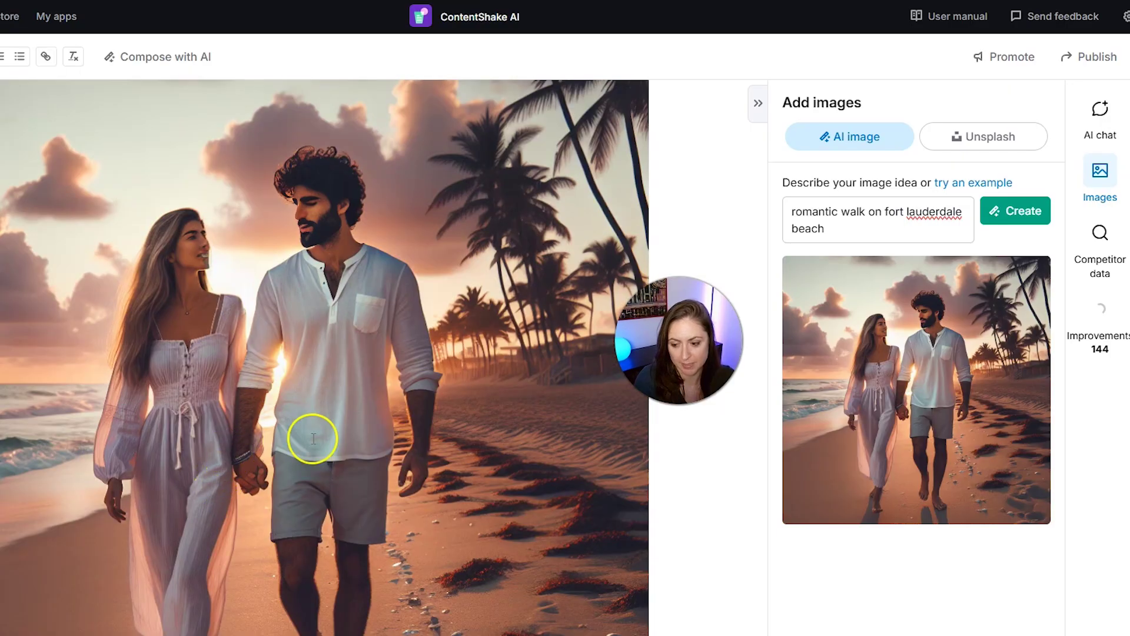
pyautogui.scroll(-4, 461, 404)
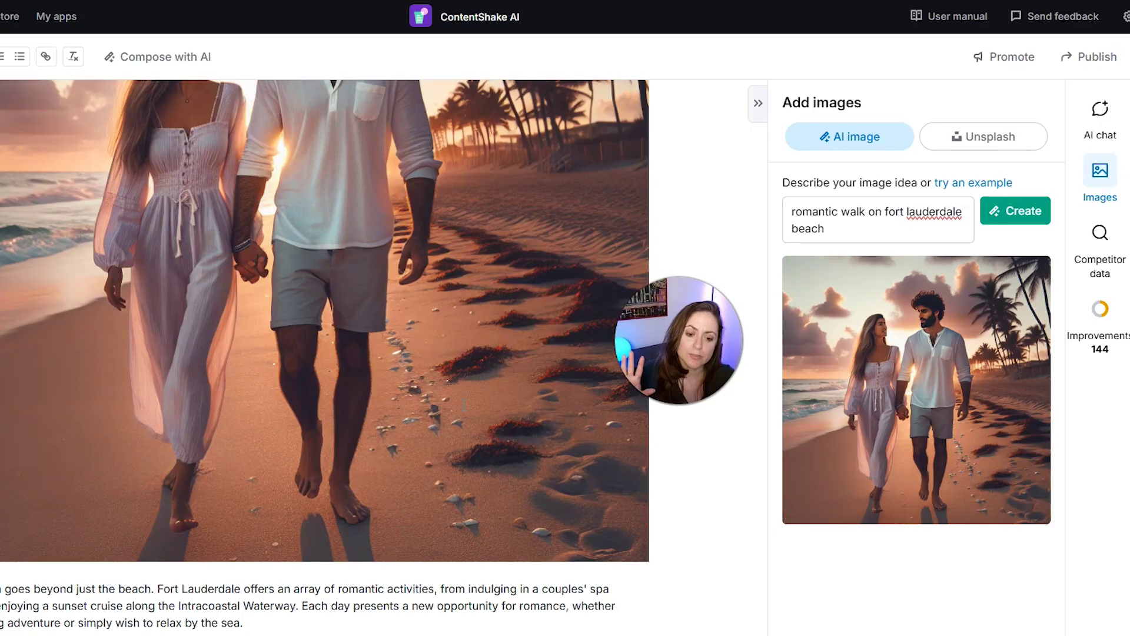
pyautogui.scroll(-3, 464, 404)
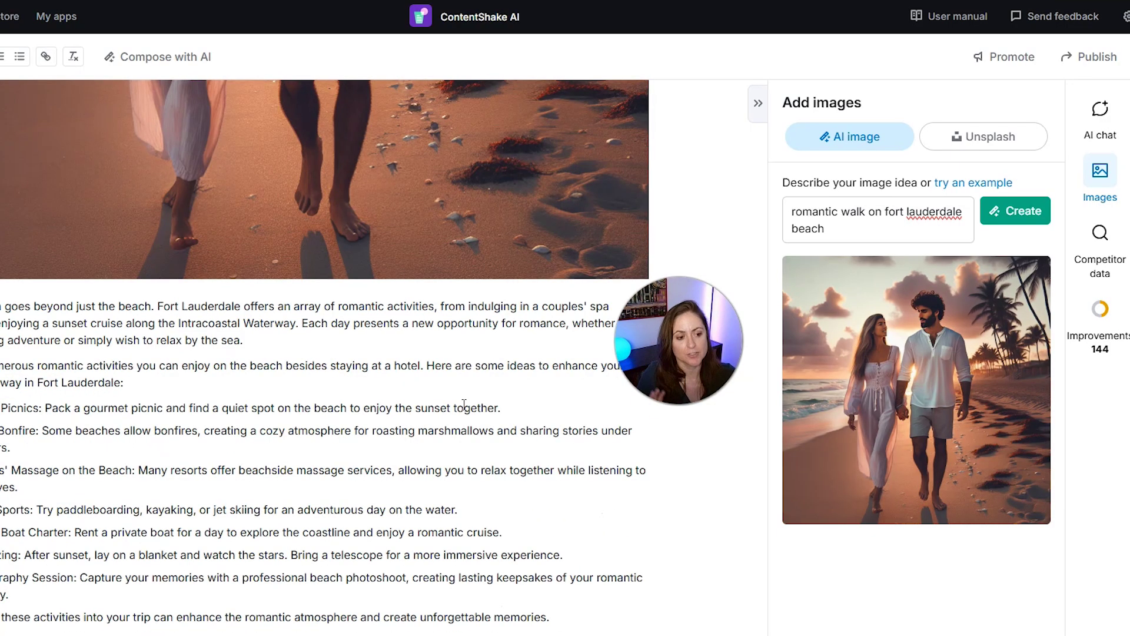
# Examine the competitor data and the article's suggested SEO and readability improvements
pyautogui.click(1099, 233)
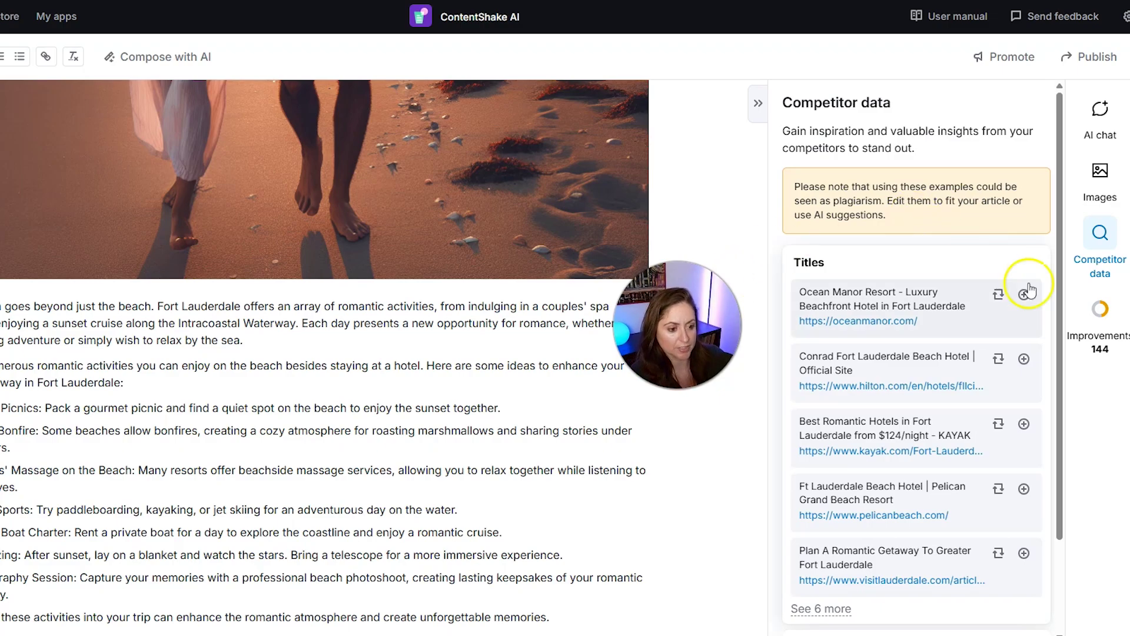
pyautogui.click(1102, 315)
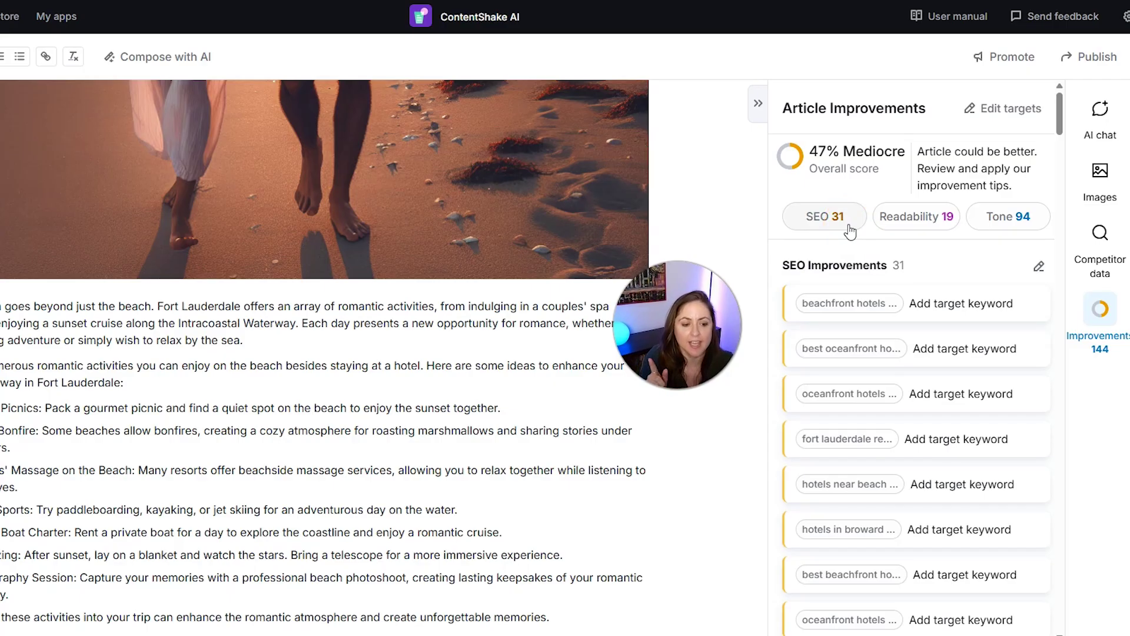
pyautogui.scroll(-3, 921, 271)
pyautogui.scroll(-10, 927, 353)
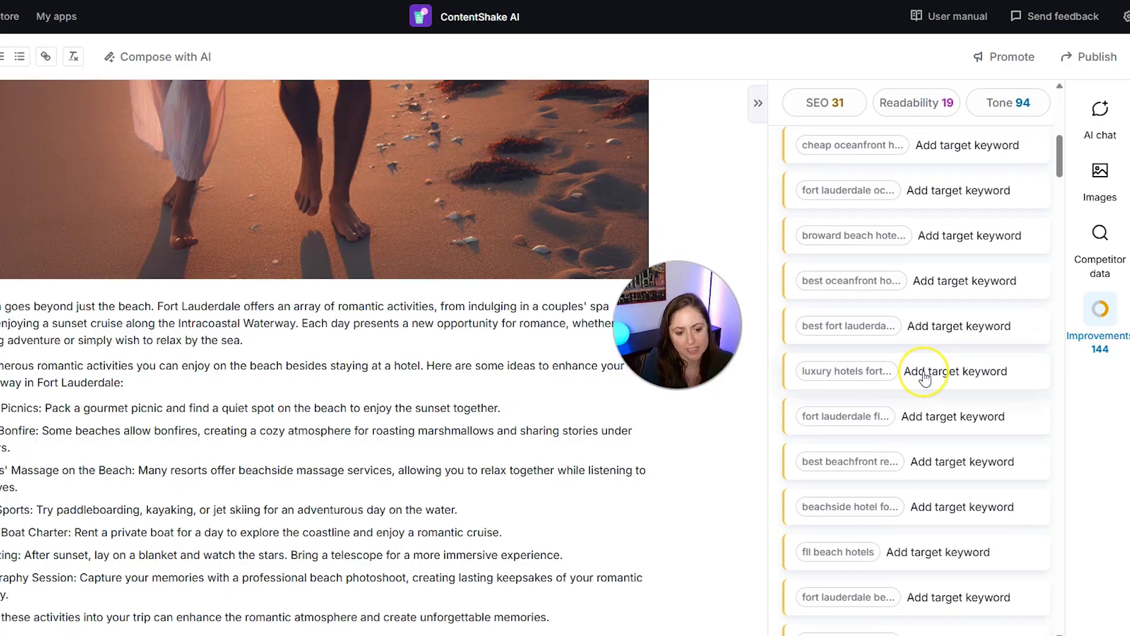
pyautogui.scroll(-6, 924, 378)
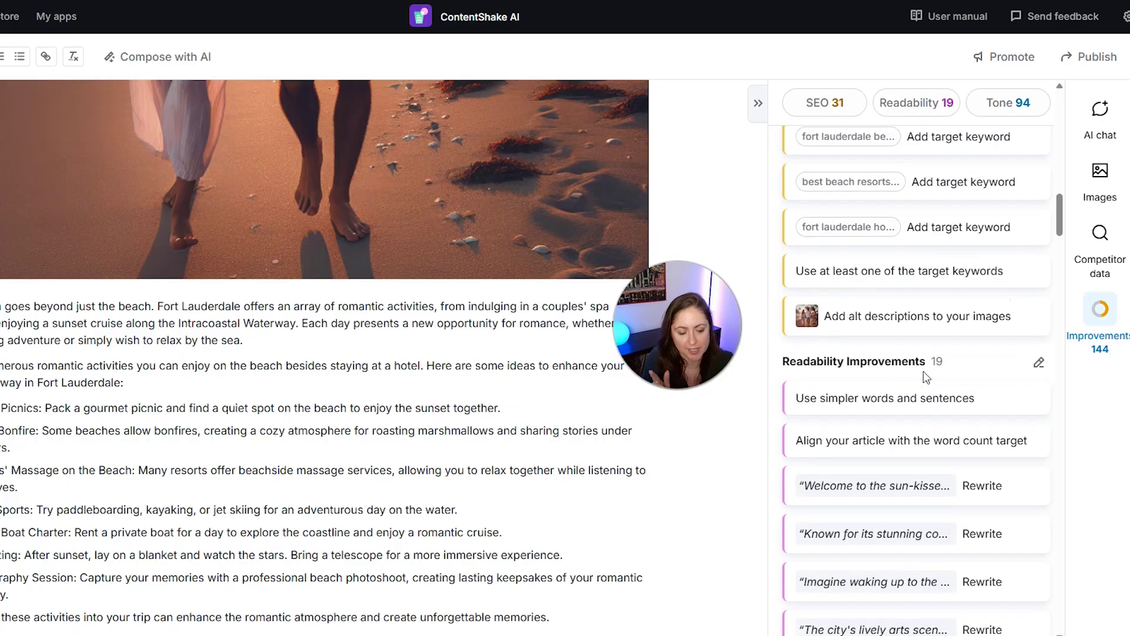
pyautogui.scroll(-2, 913, 412)
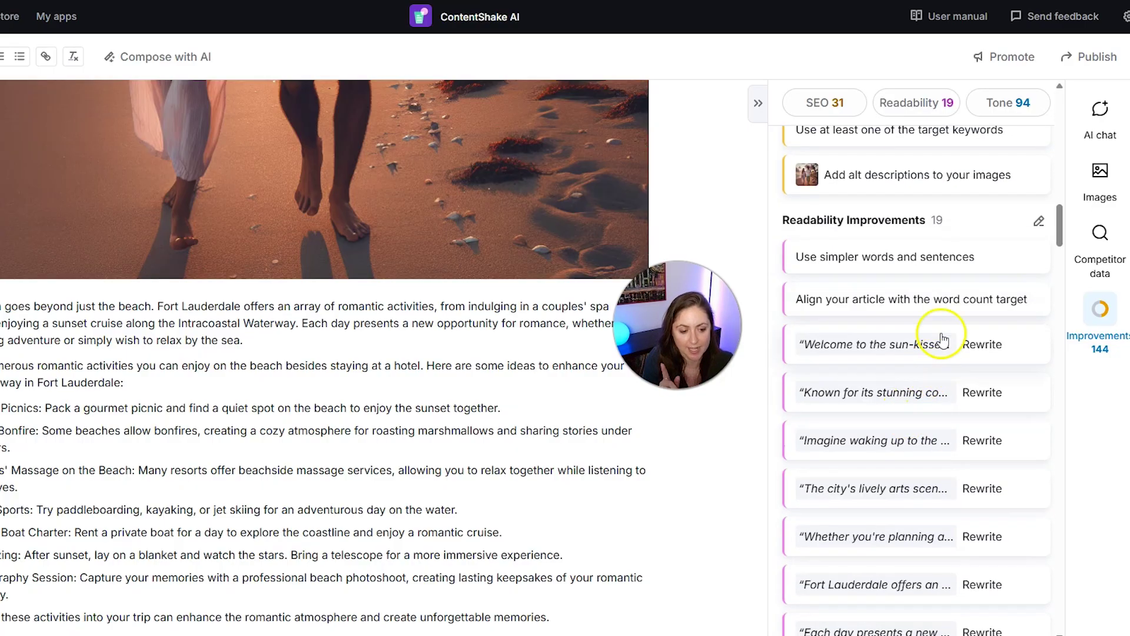
# Resolve the missing alt description suggestion by giving the couple image the alt text "couple walking along the beach"
pyautogui.scroll(1, 912, 253)
pyautogui.click(904, 245)
pyautogui.scroll(1, 571, 341)
pyautogui.scroll(5, 563, 360)
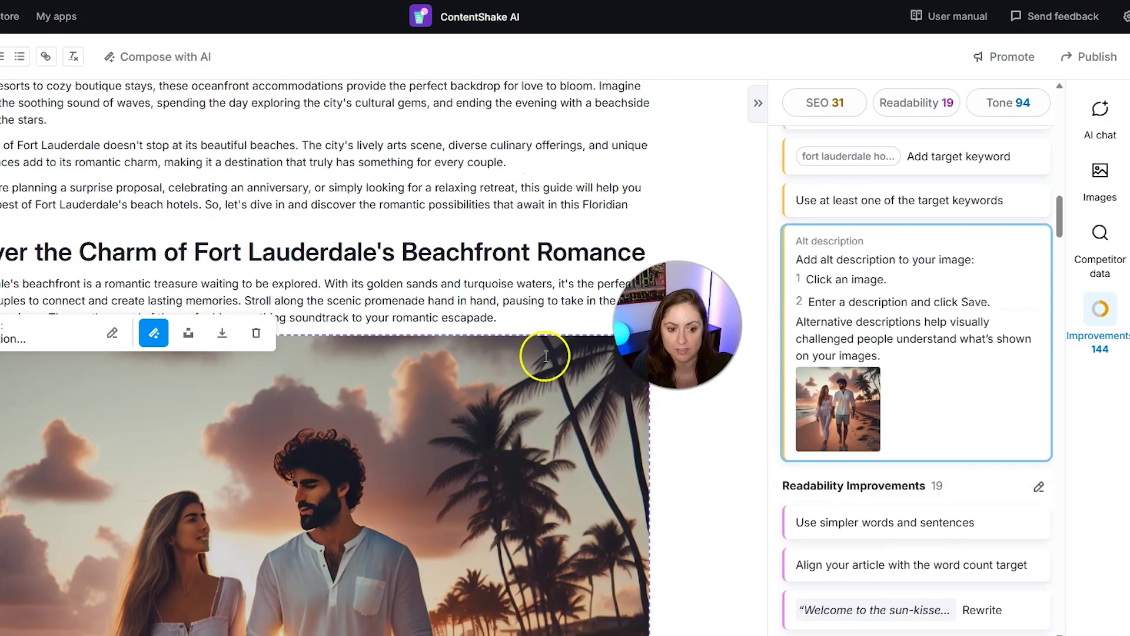
pyautogui.write('couple walking ')
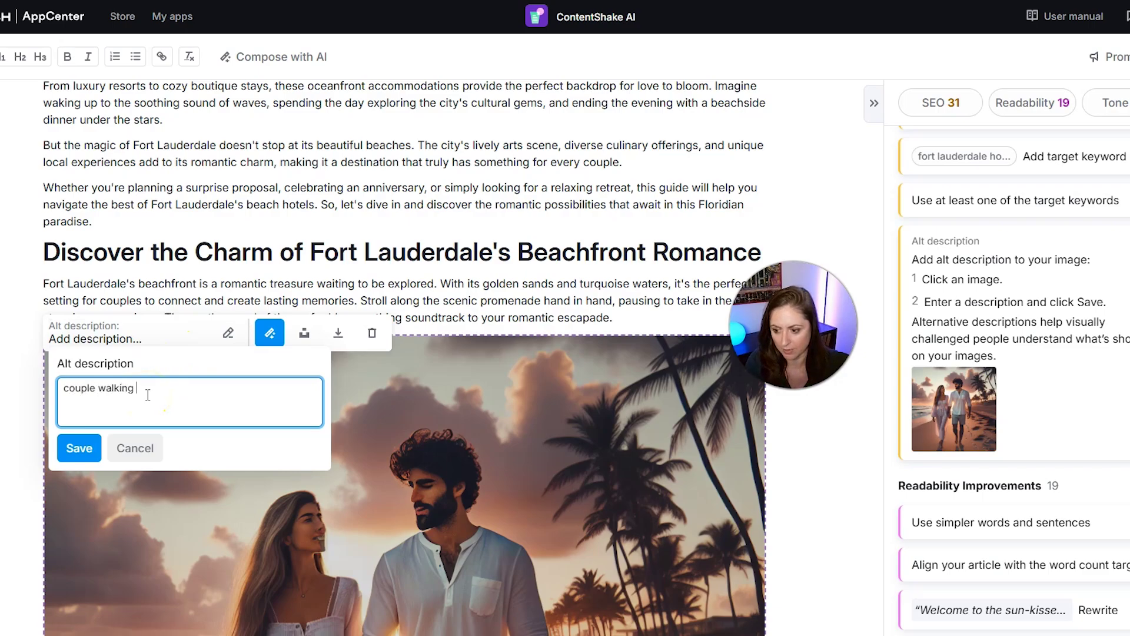
pyautogui.write('along the beach')
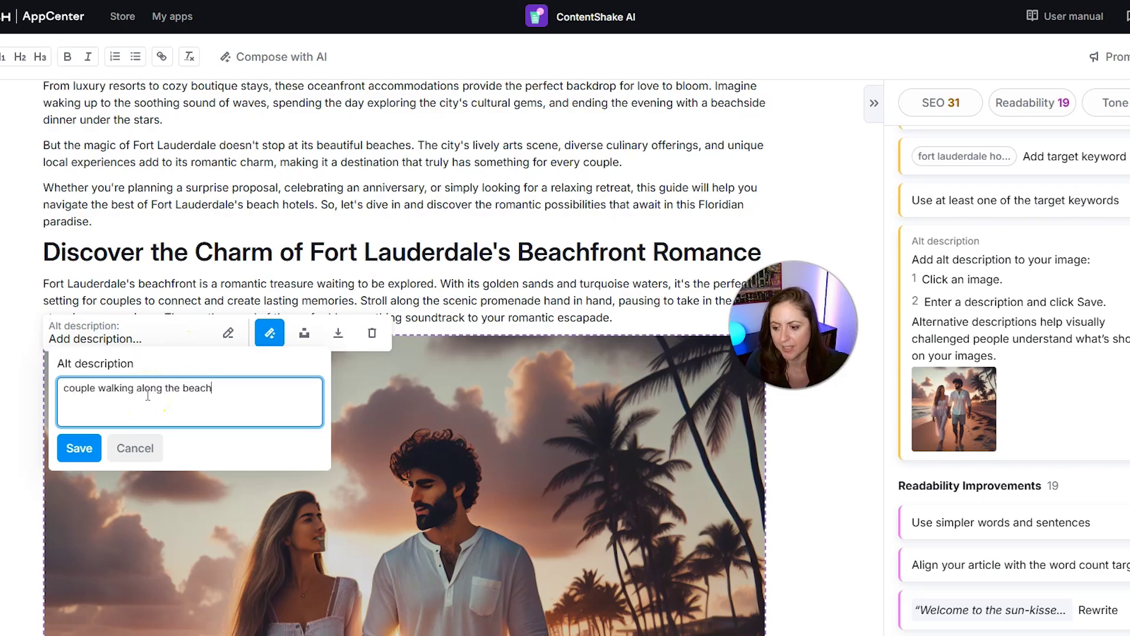
pyautogui.click(79, 448)
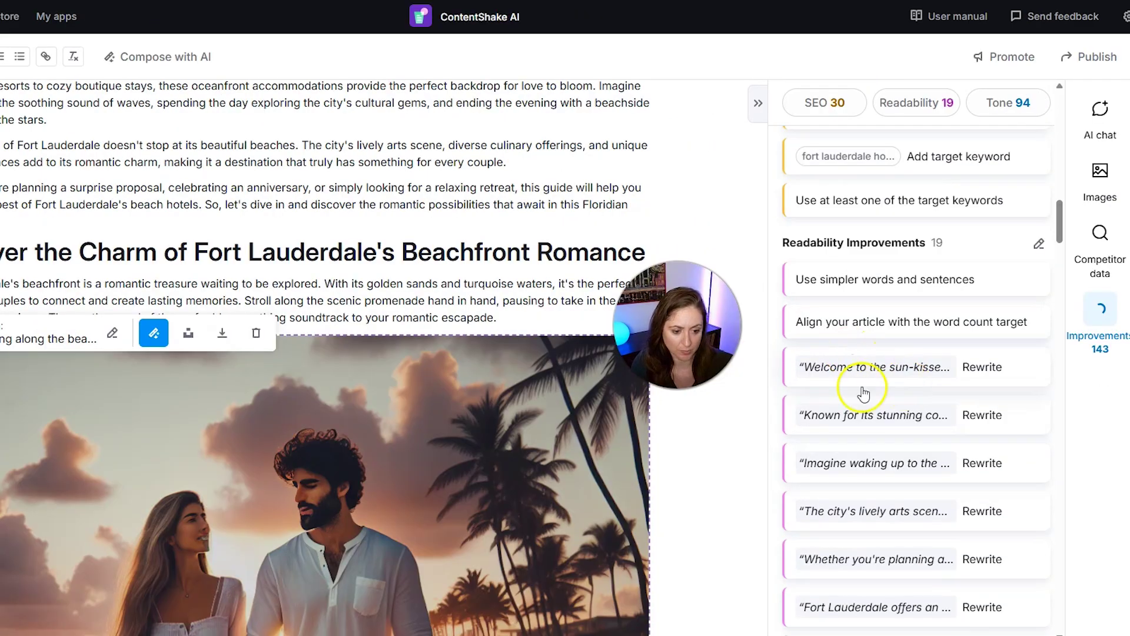
# Look through the remaining readability and tone improvements, and open the options for publishing and sharing the article
pyautogui.scroll(-10, 849, 357)
pyautogui.scroll(-10, 848, 449)
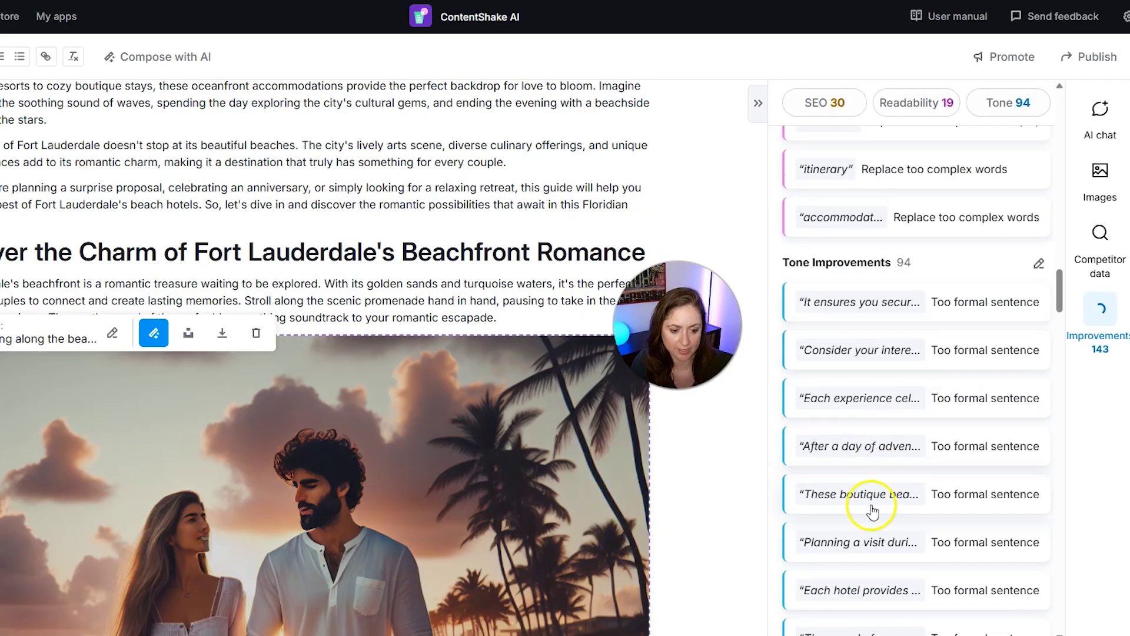
pyautogui.scroll(-4, 915, 485)
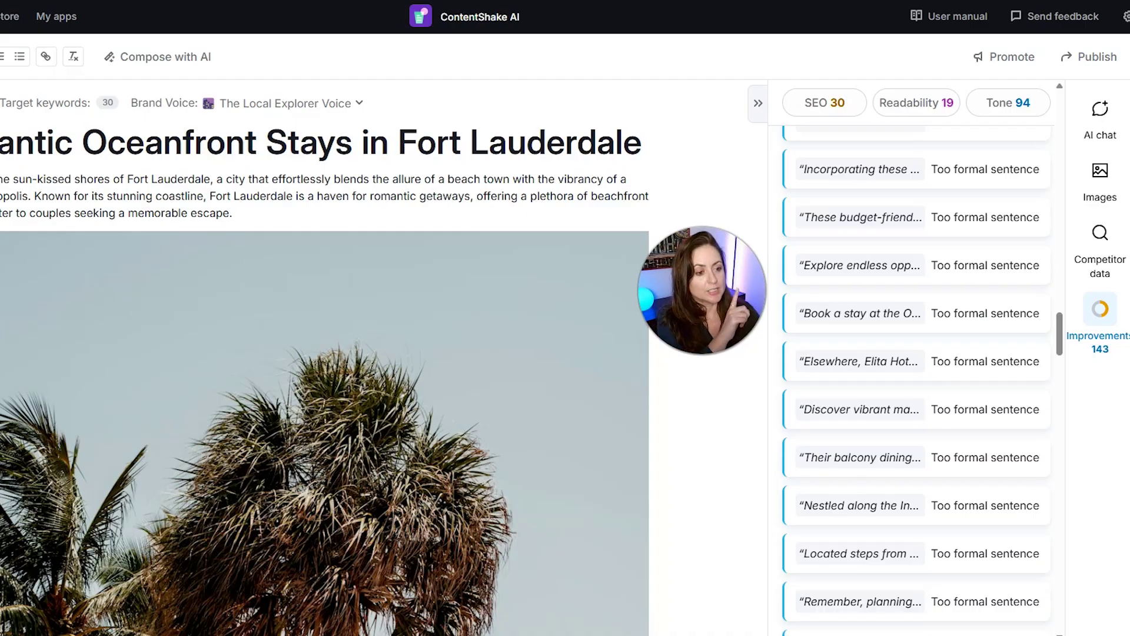
pyautogui.click(1099, 56)
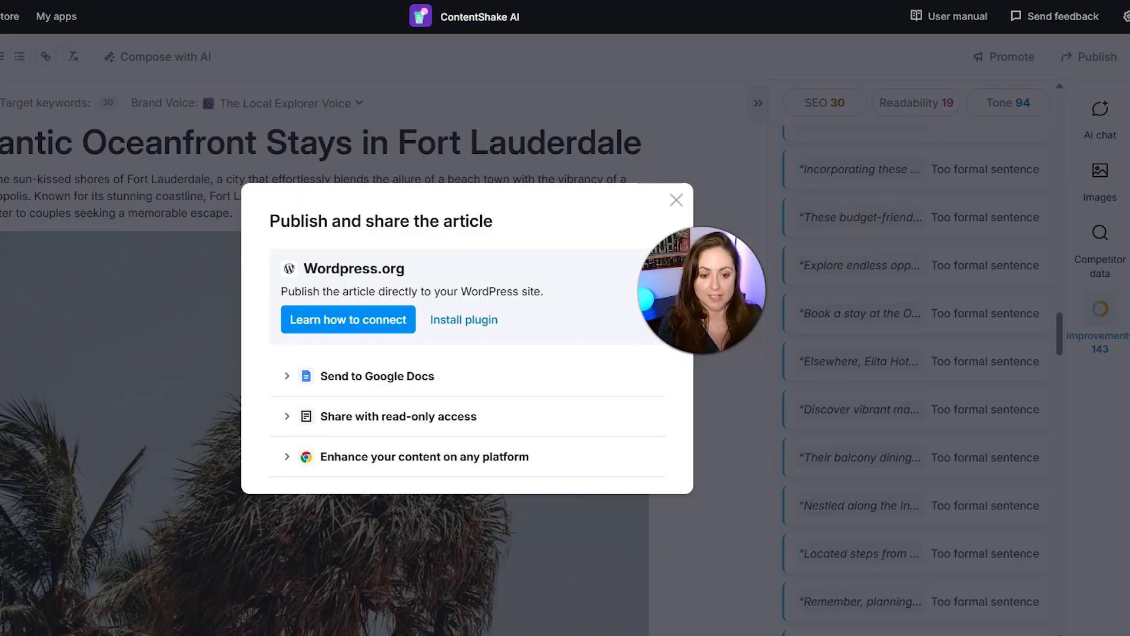